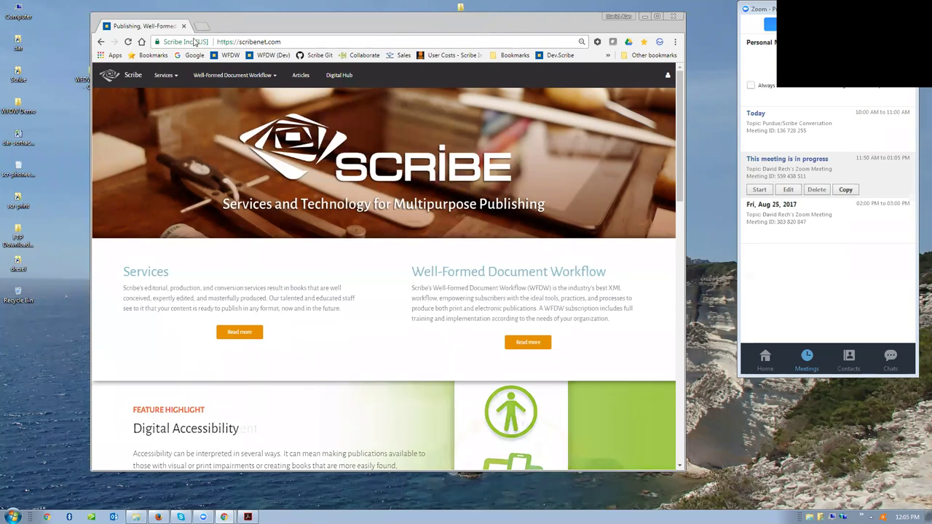
- Bring scr-wfdw-diagram.pdf in Acrobat Reader to the front, over the Scribe site in Chrome
drag(188, 17, 194, 41)
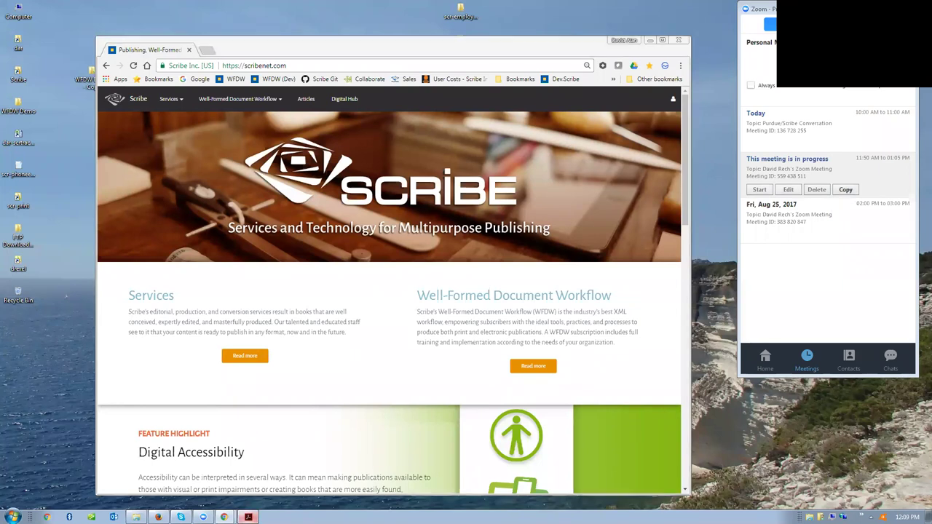
click(248, 517)
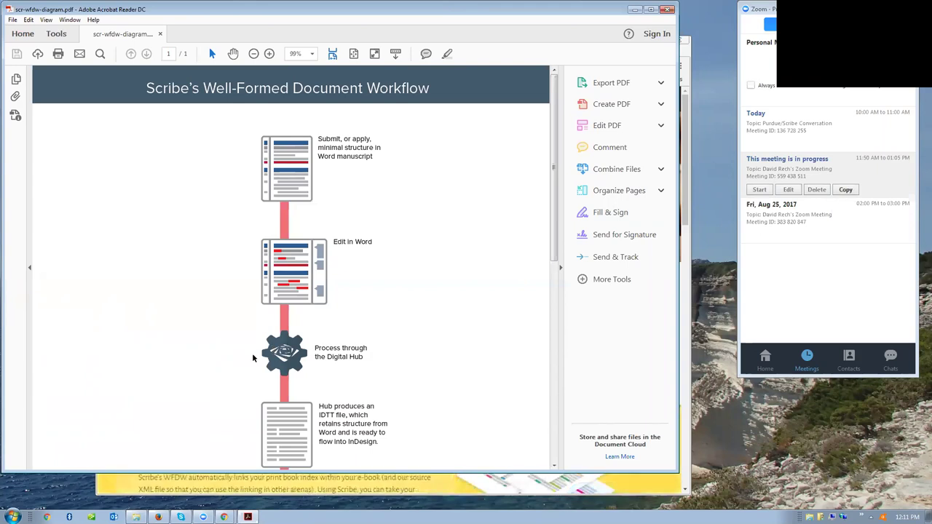
- Scroll through the workflow diagram PDF, finishing back at its Well-Formed Document Workflow title
scroll(233, 357, down, 3)
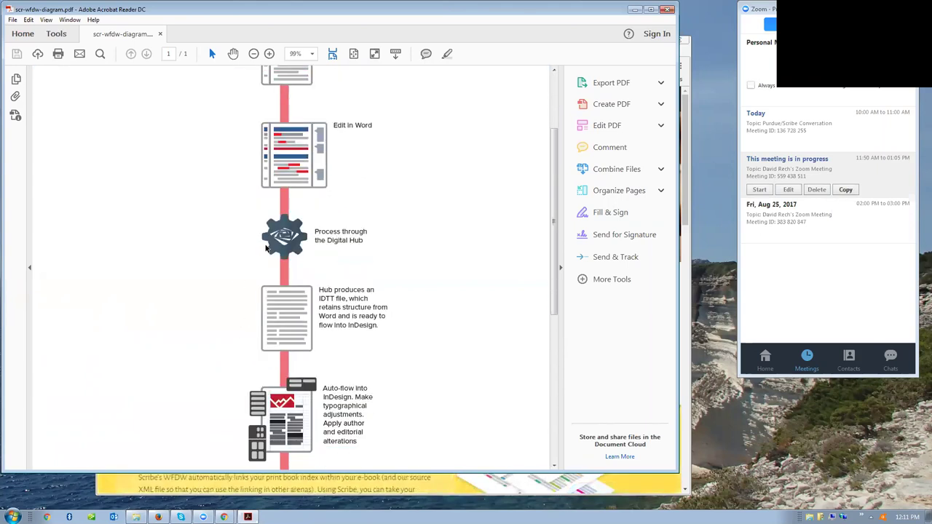
scroll(294, 258, down, 8)
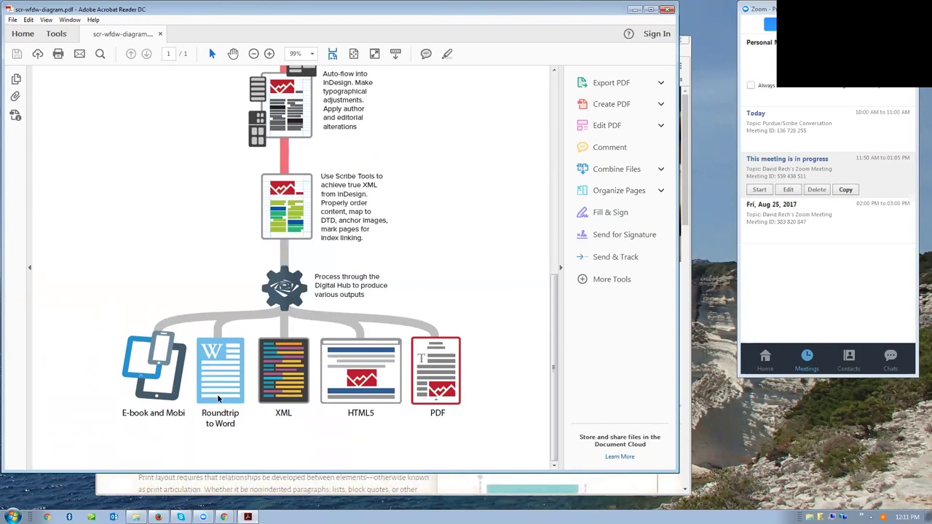
scroll(217, 398, up, 10)
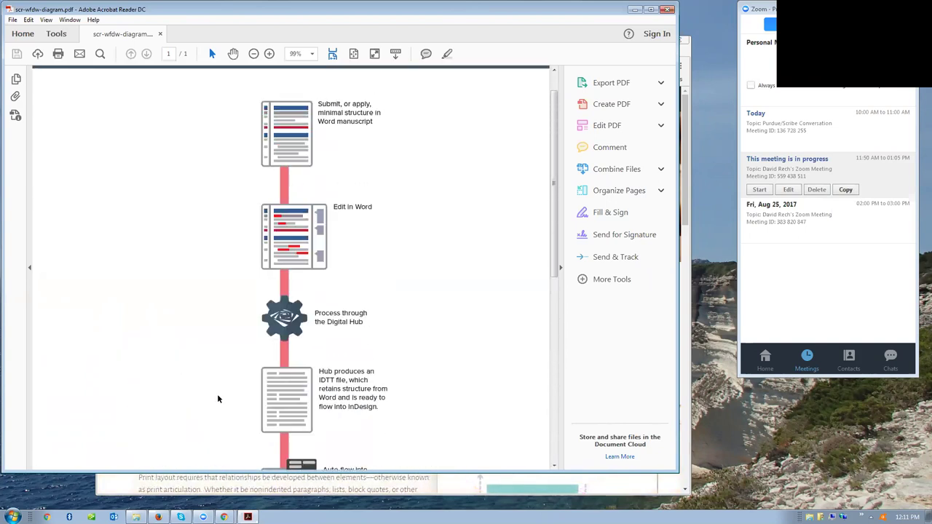
scroll(217, 398, down, 2)
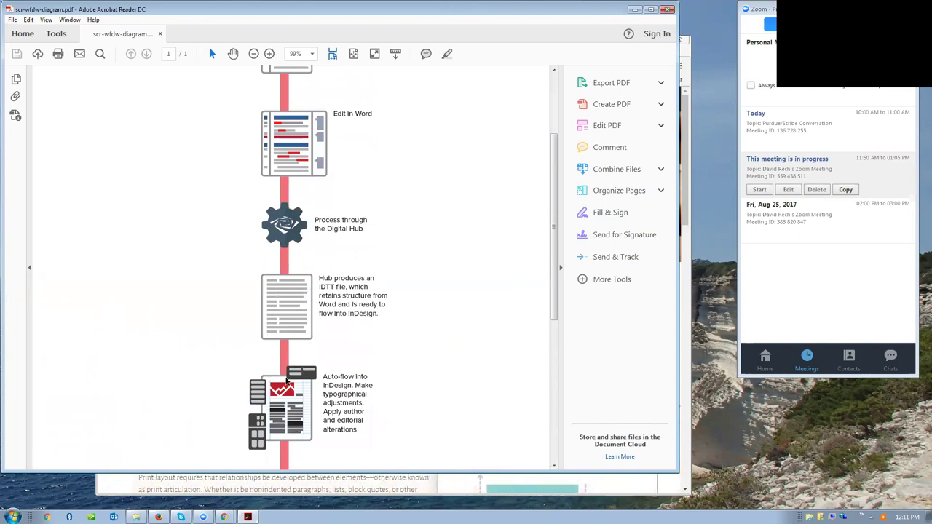
scroll(288, 407, down, 1)
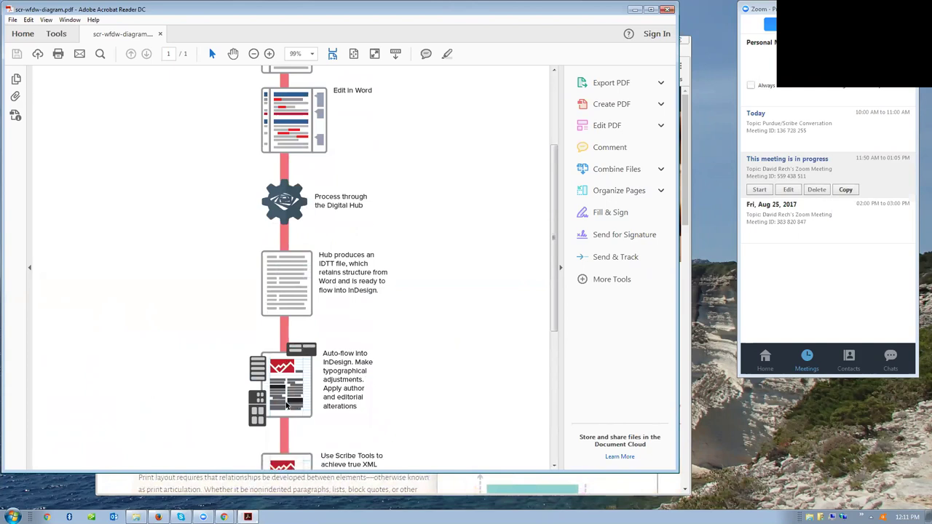
scroll(288, 406, down, 2)
scroll(287, 406, down, 2)
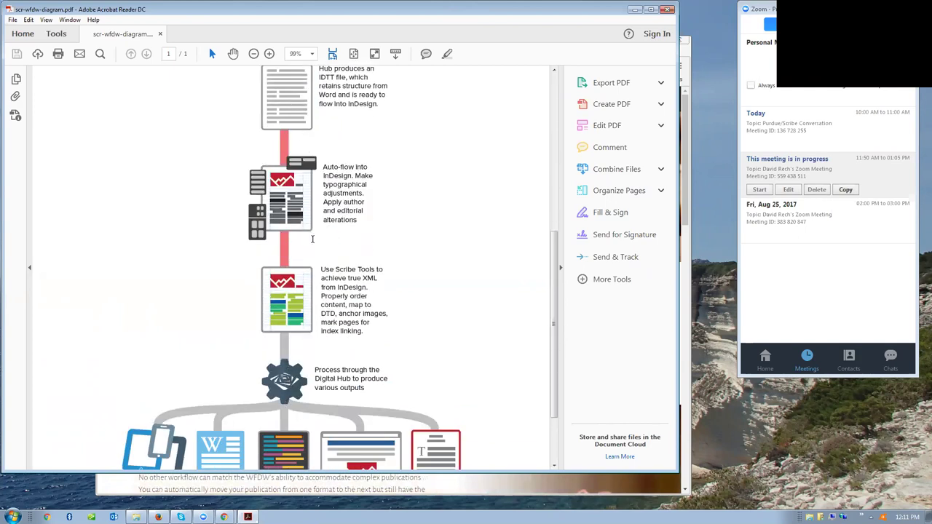
scroll(316, 293, down, 1)
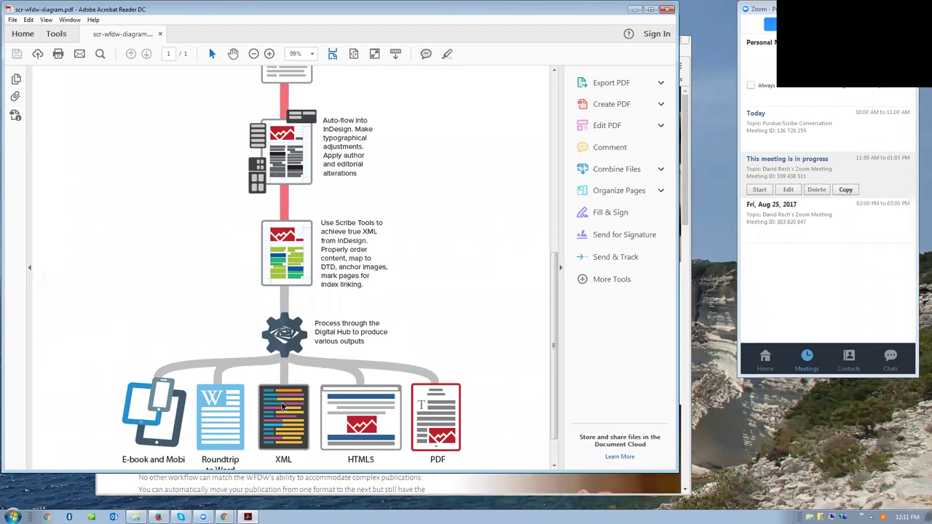
scroll(288, 432, down, 1)
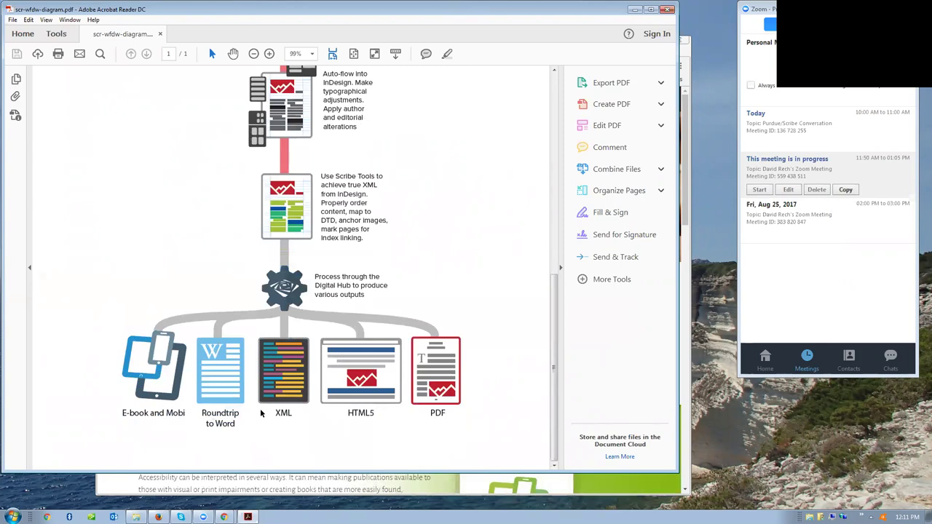
scroll(276, 389, up, 2)
scroll(275, 388, down, 2)
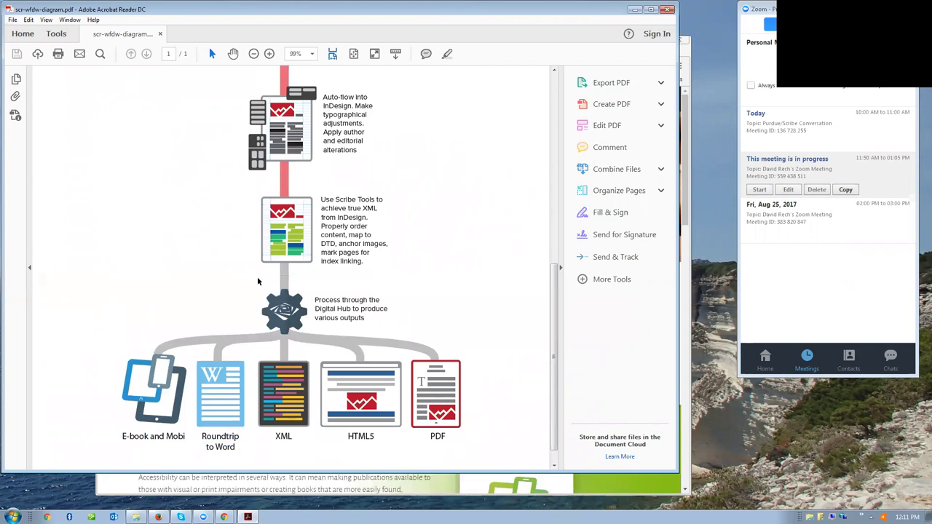
scroll(258, 281, up, 6)
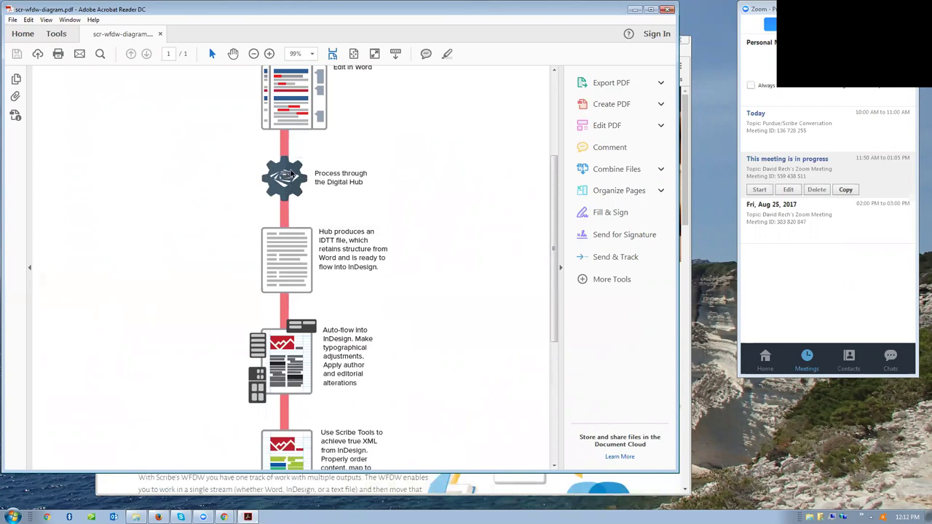
scroll(293, 174, up, 5)
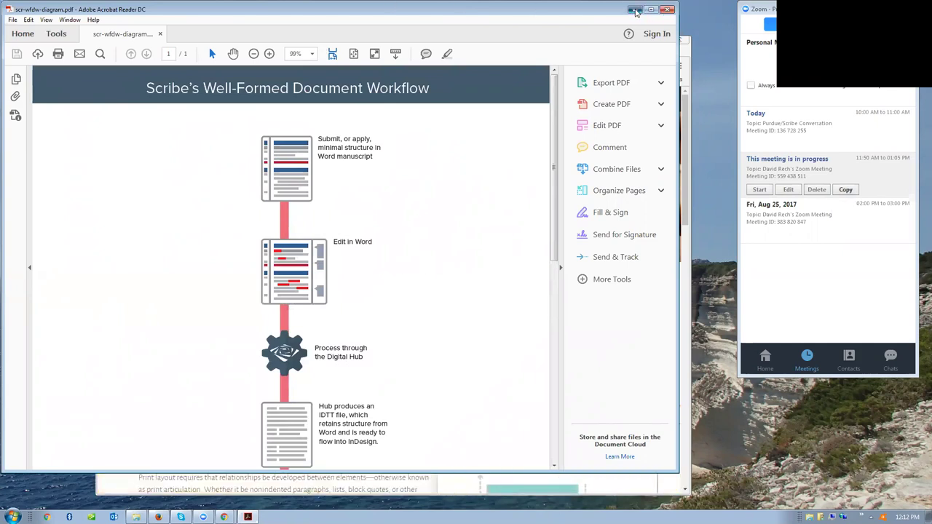
- Minimize Acrobat Reader so the scribenet.com home page in Chrome is in front
click(635, 9)
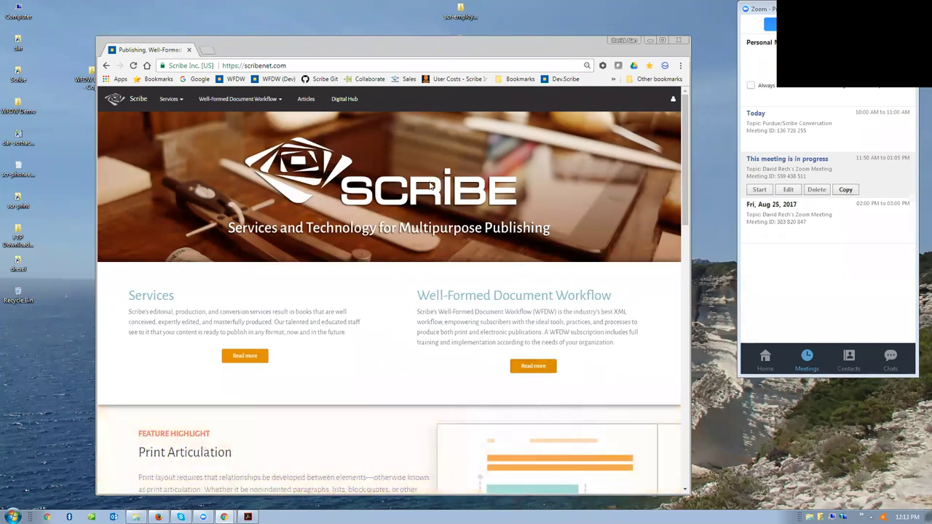
- Go from the Well-Formed Document Workflow overview to its Documentation Introduction and Index page (/wfdw/docs/)
click(533, 367)
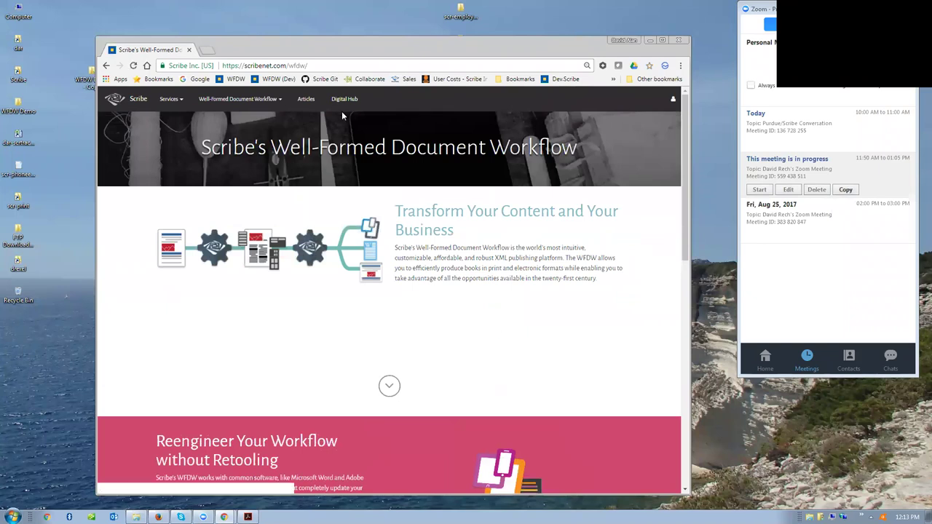
click(274, 104)
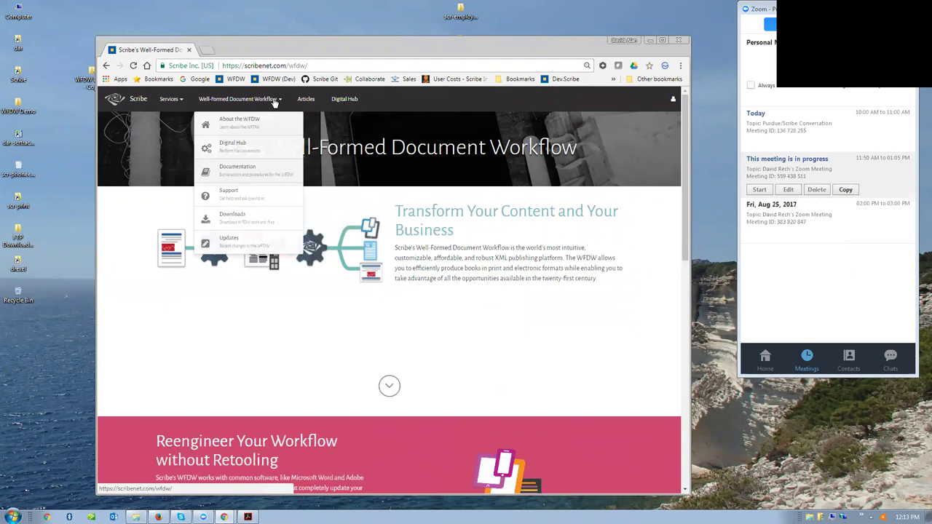
click(245, 173)
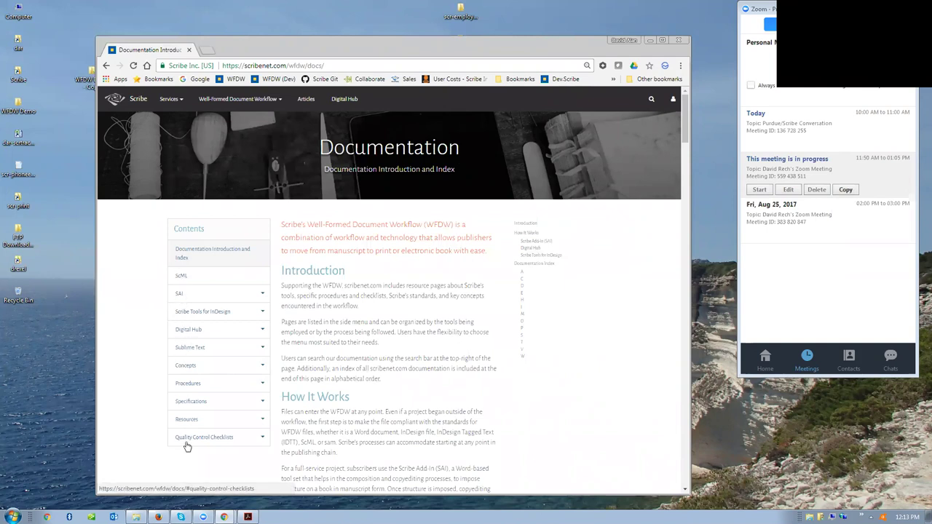
- Expand Procedures and Quality Control Checklists in the Contents sidebar, then return to the top
click(188, 384)
scroll(189, 388, down, 3)
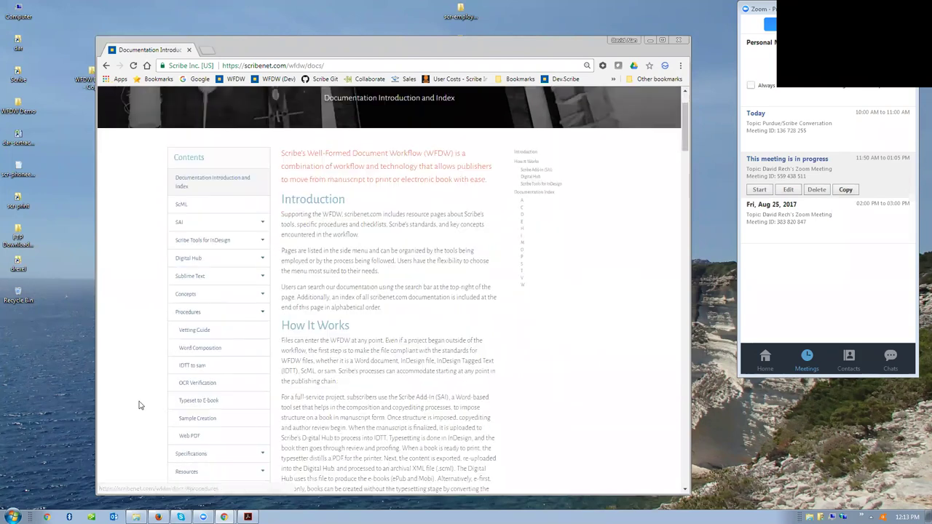
click(187, 370)
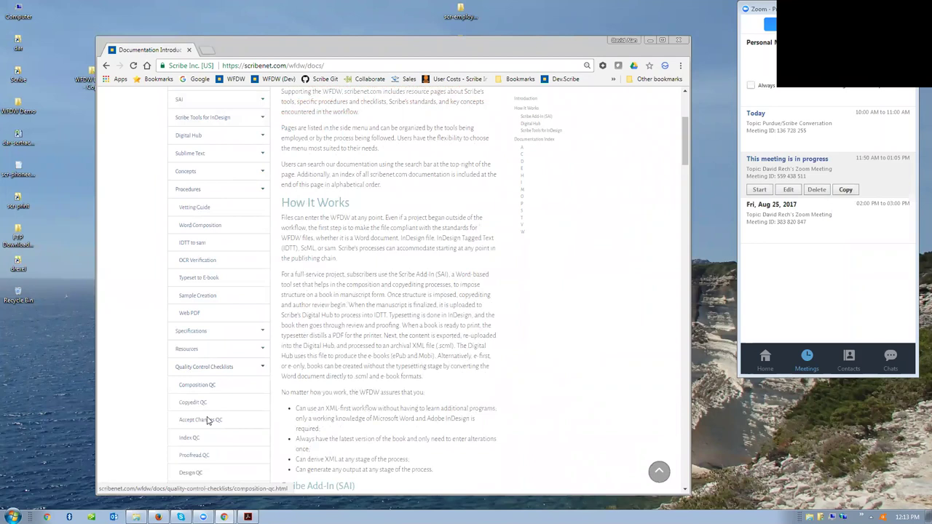
scroll(208, 421, down, 2)
scroll(207, 421, up, 5)
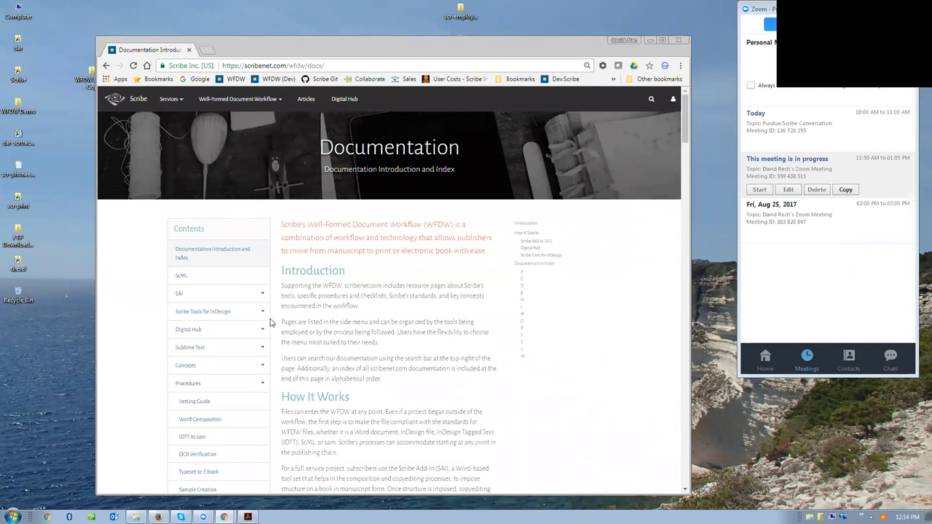
- Open the WFDW Downloads page listing Ebook CSS, Word Template, ScML and sam DTDs, and SAI Lite
click(253, 103)
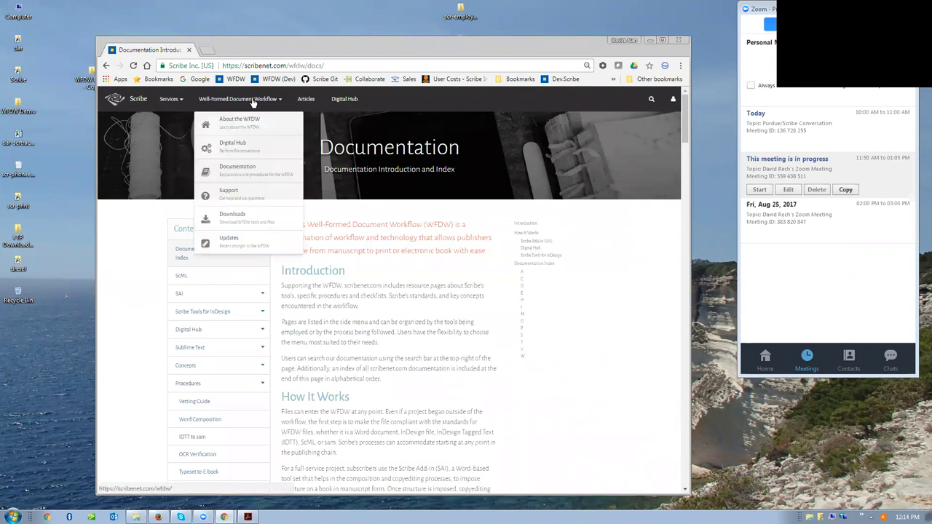
click(224, 225)
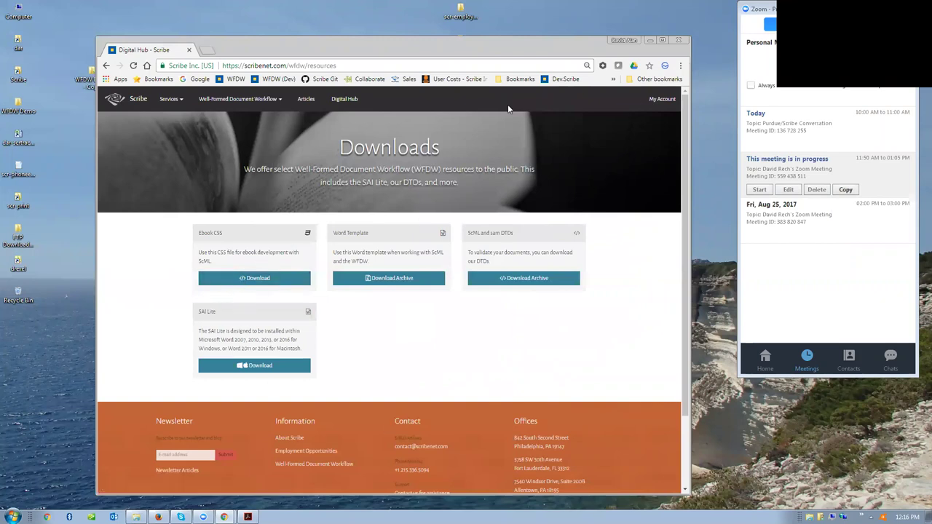
- Sign in on the My Account page with the suggested account e-mail and the account password
click(658, 101)
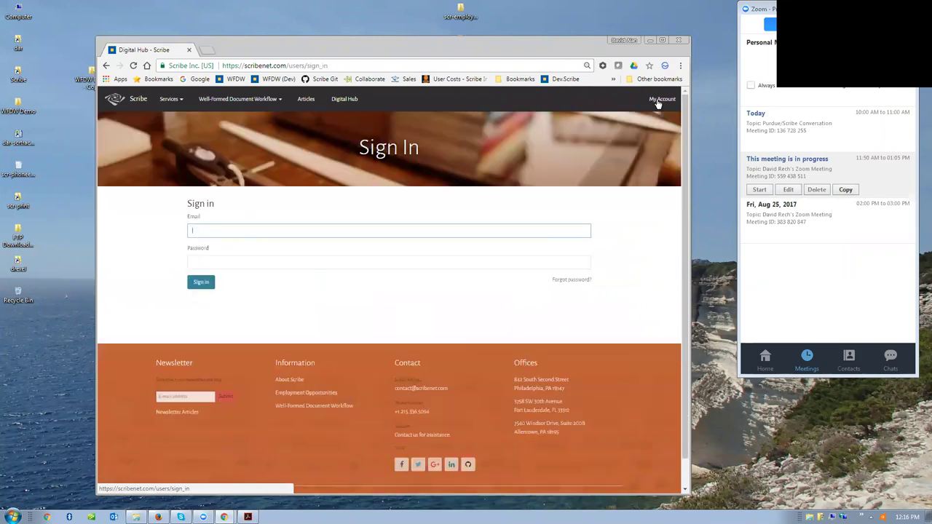
text(drech)
click(216, 246)
click(214, 260)
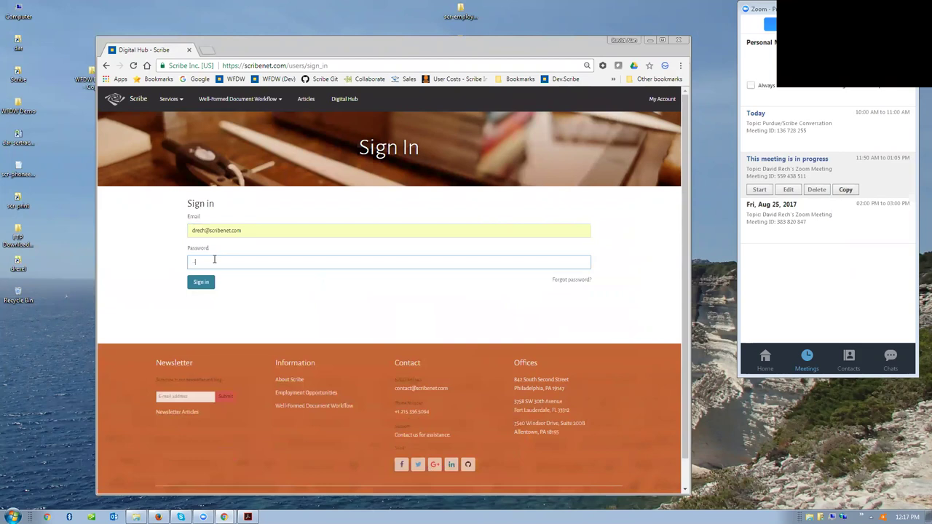
text(********)
key(Return)
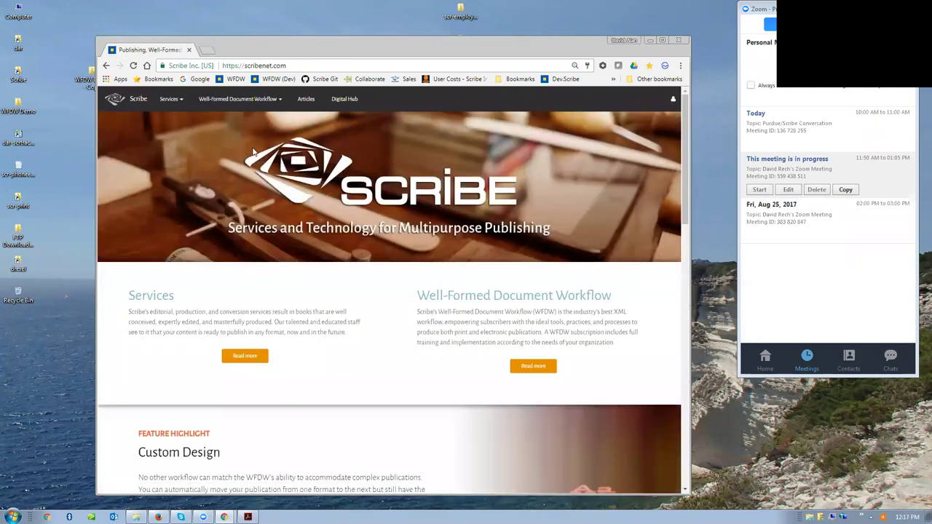
- Download SAI-setup.zip from the WFDW Downloads page and place it on the desktop
click(236, 102)
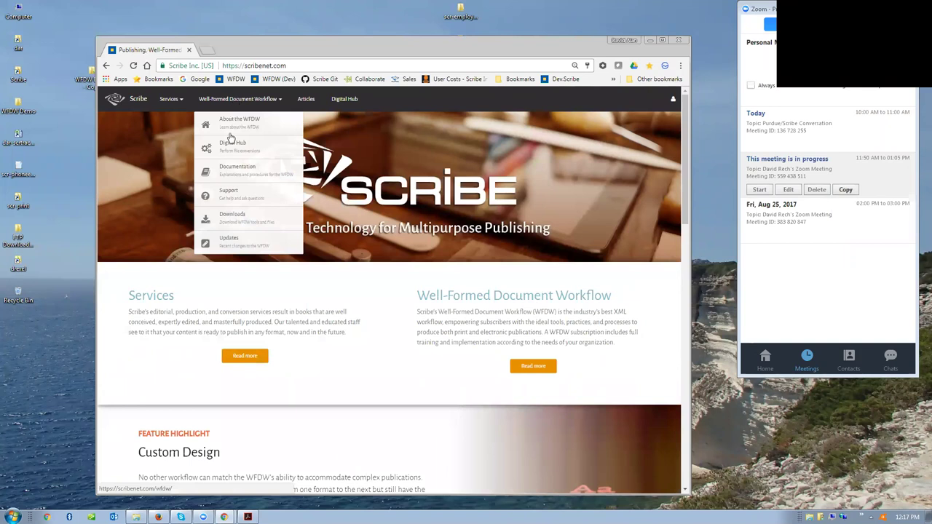
click(222, 214)
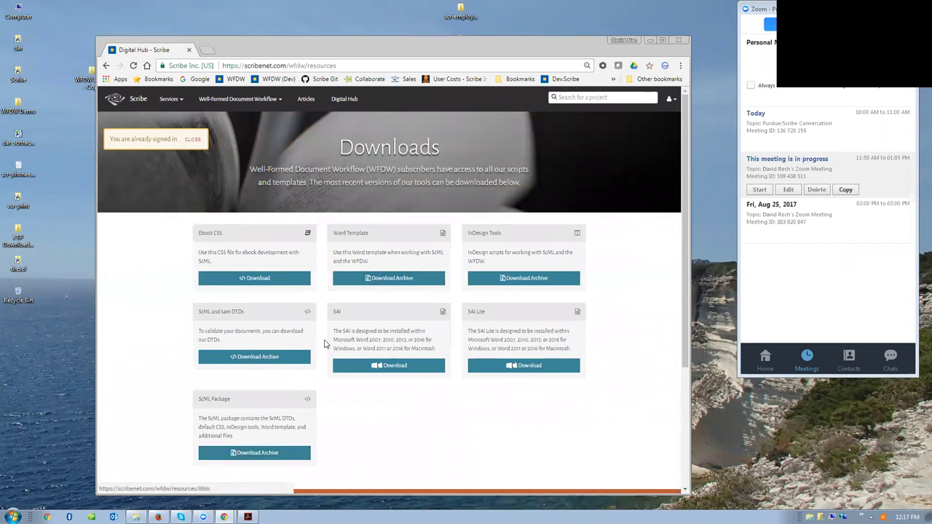
click(382, 366)
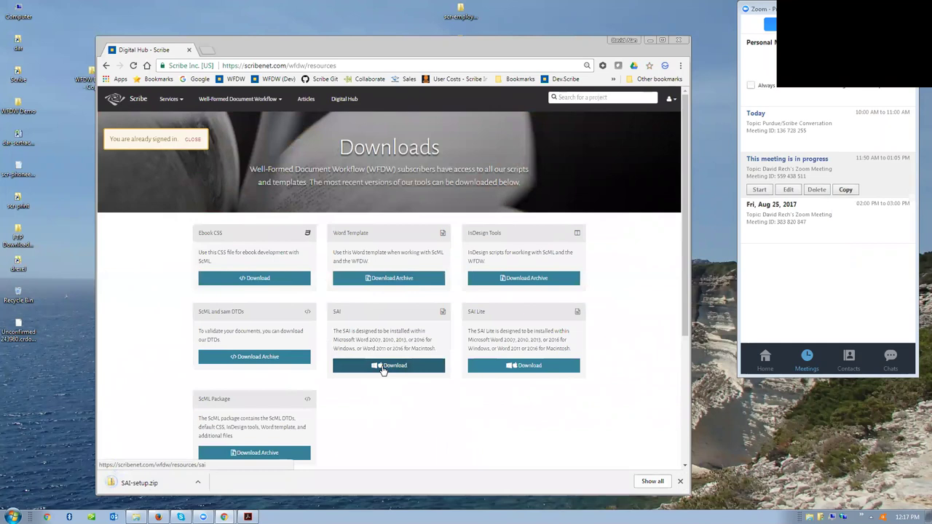
drag(135, 483, 17, 325)
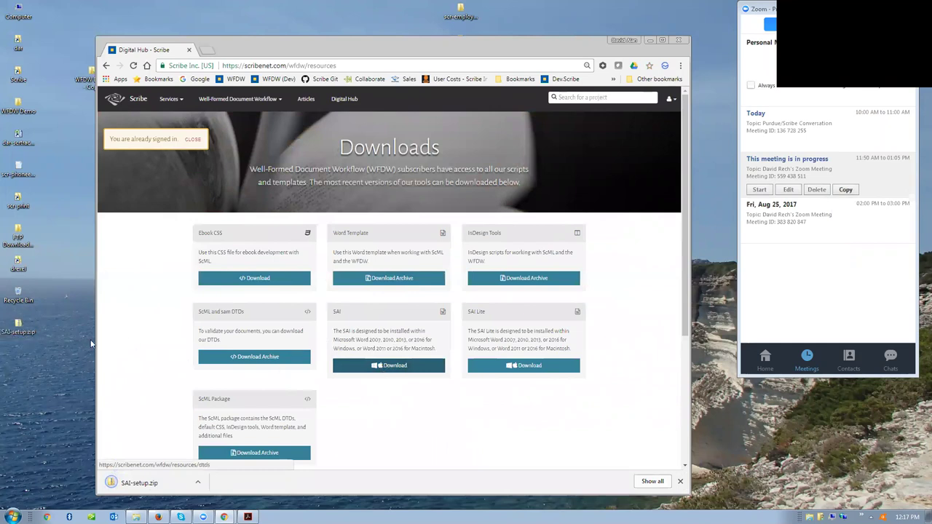
right_click(17, 325)
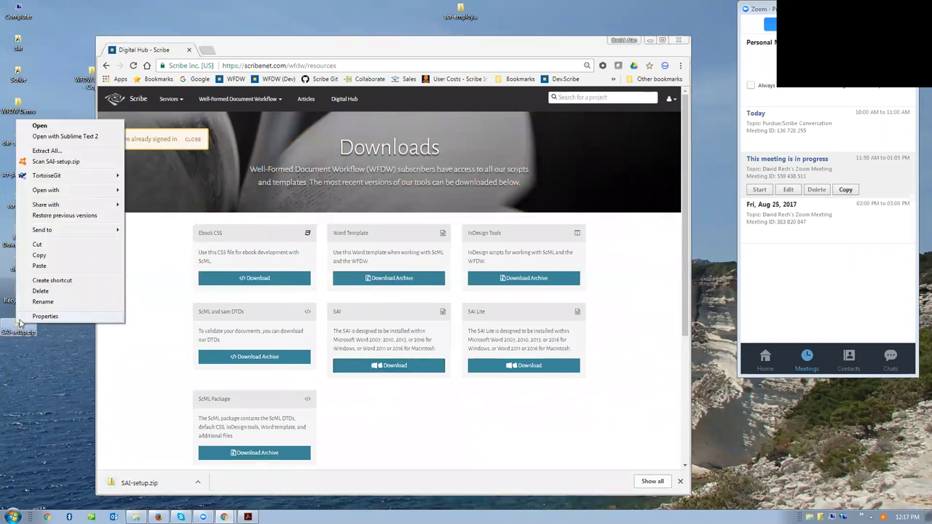
- Extract SAI-setup.zip into a desktop SAI-setup folder and open that folder
click(48, 152)
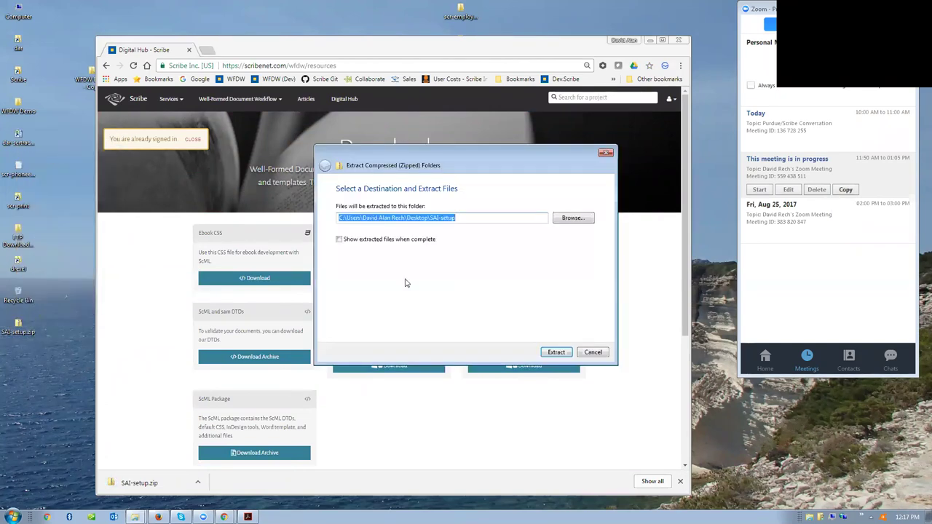
click(560, 353)
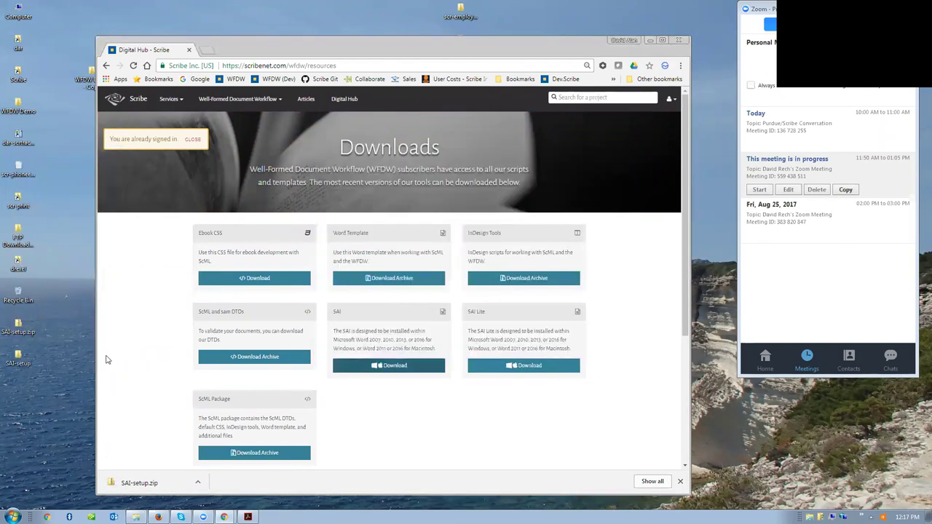
double_click(18, 355)
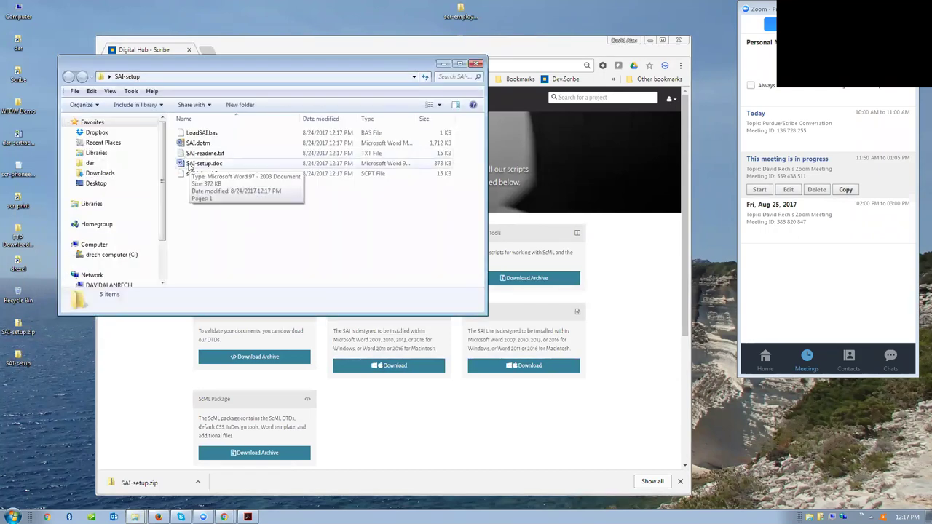
- Run SAI-setup.doc, accept the licence agreement, and acknowledge the successful Scribe Add-In installation
double_click(189, 165)
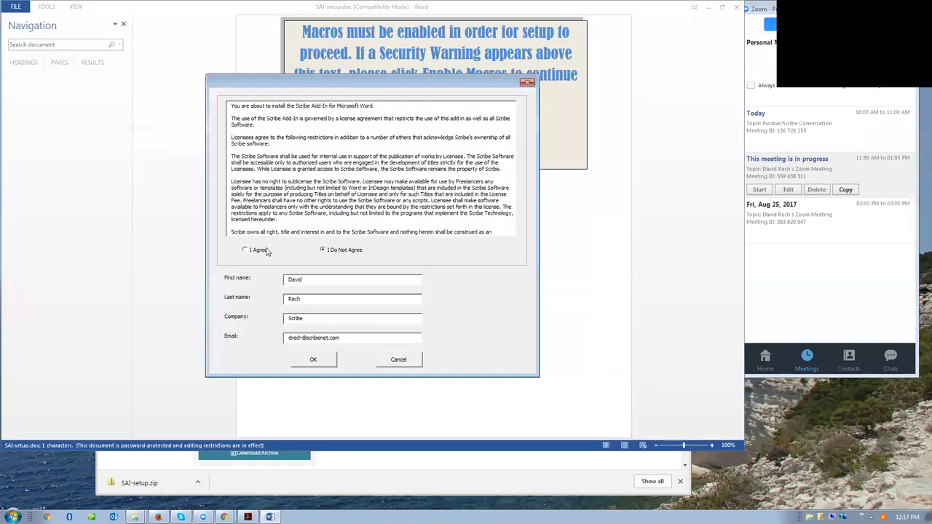
click(246, 250)
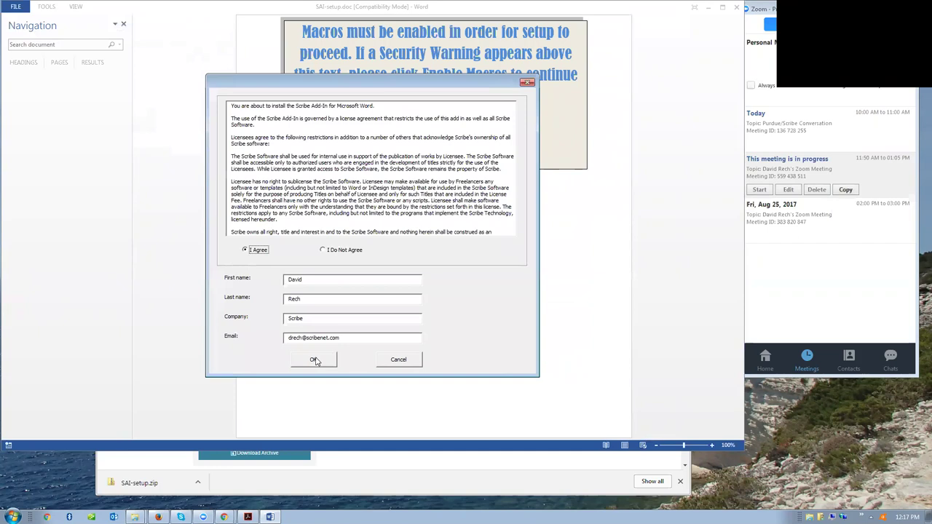
click(314, 361)
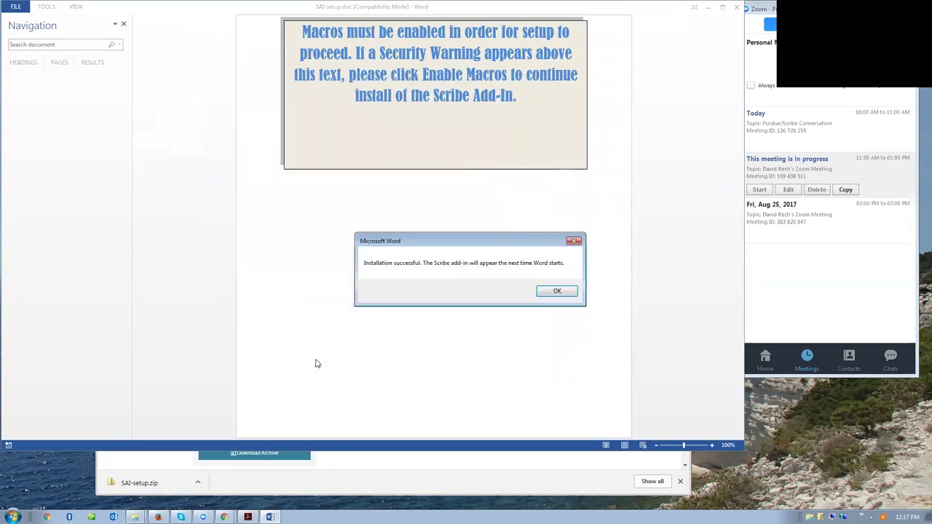
click(557, 291)
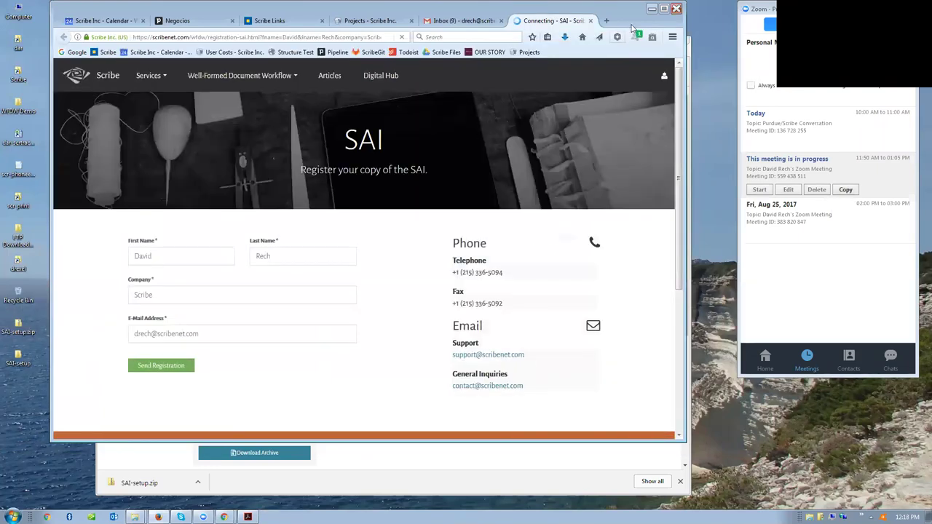
- Minimize the SAI registration page and close the SAI-setup folder window
click(653, 10)
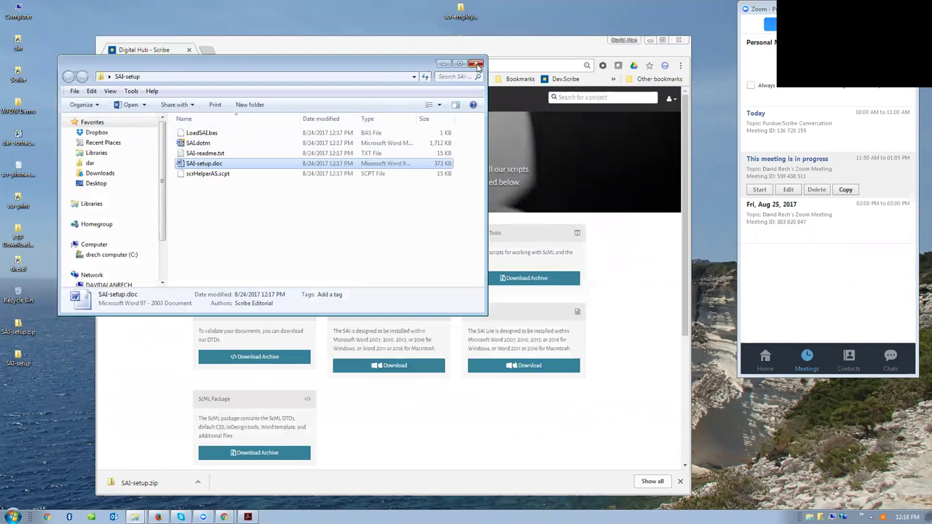
click(478, 65)
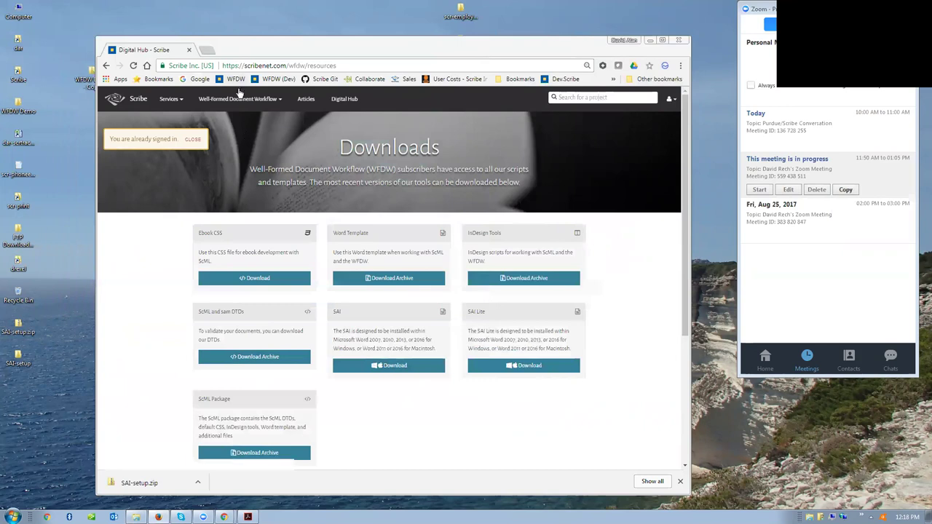
- Open Digital Hub from the Well-Formed Document Workflow menu to list the projects
mouse_move(241, 106)
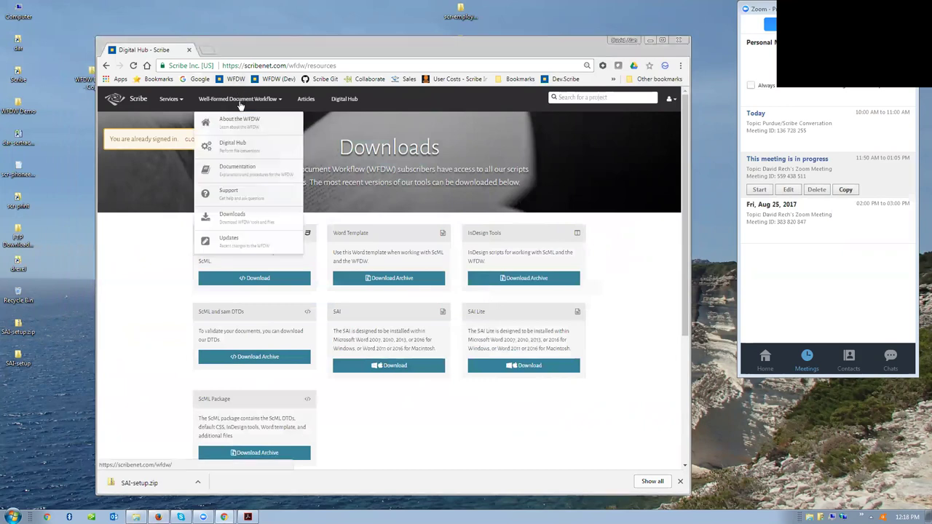
click(224, 150)
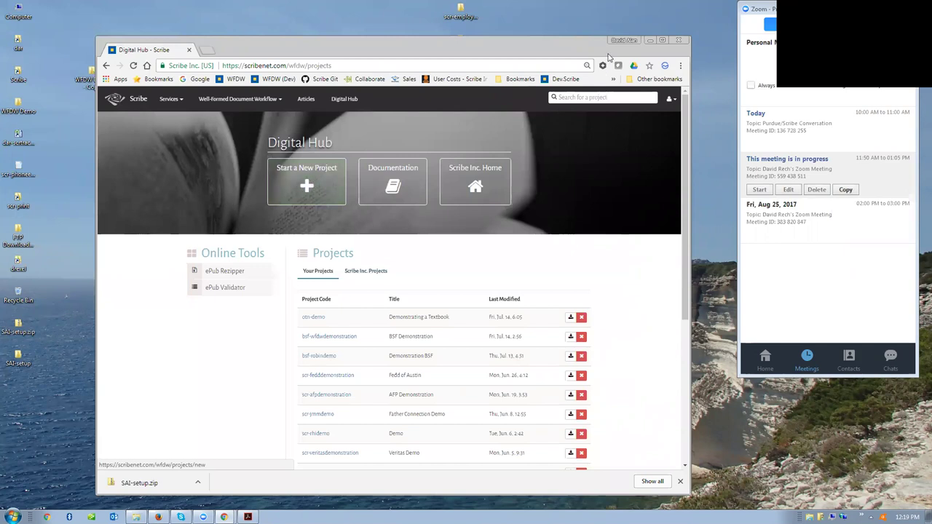
- Minimize Chrome, open the WFDW Demo - Copy folder, and open scr-wfdw-diagram-single.pdf
click(651, 40)
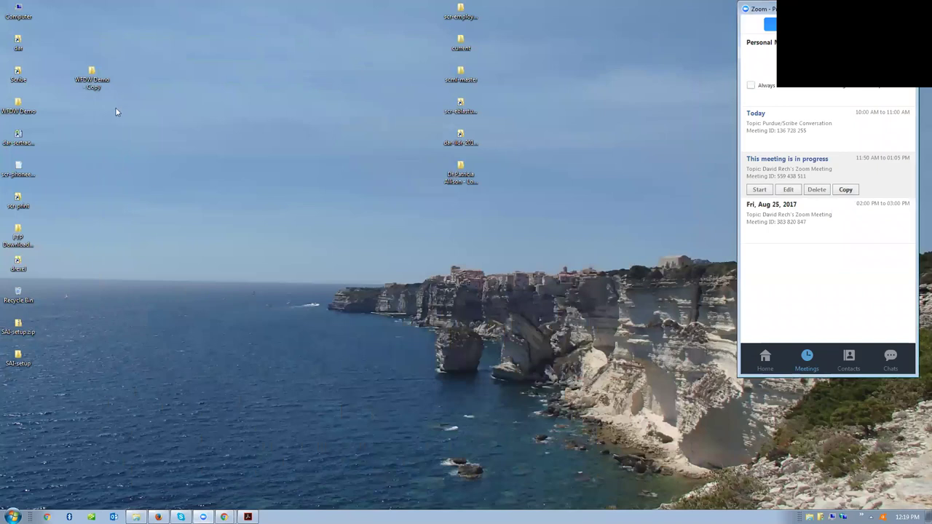
double_click(90, 71)
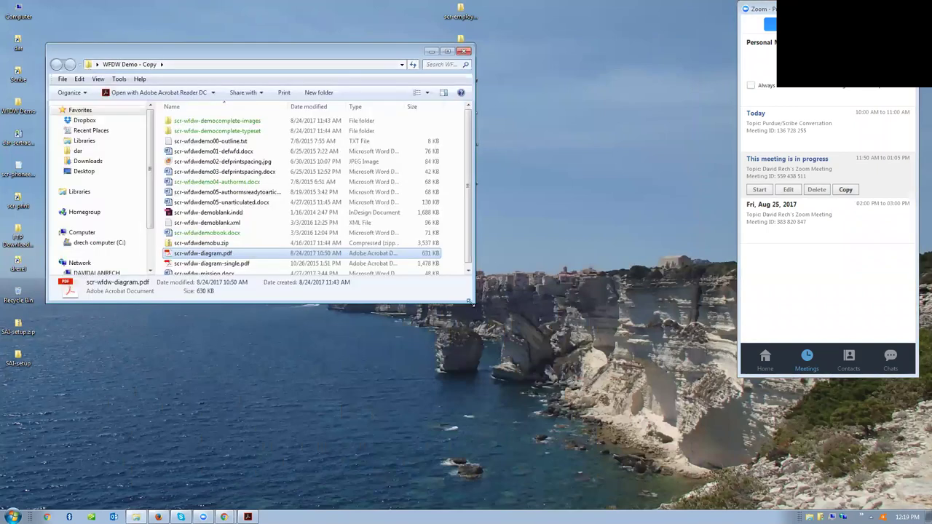
drag(469, 301, 514, 349)
double_click(200, 264)
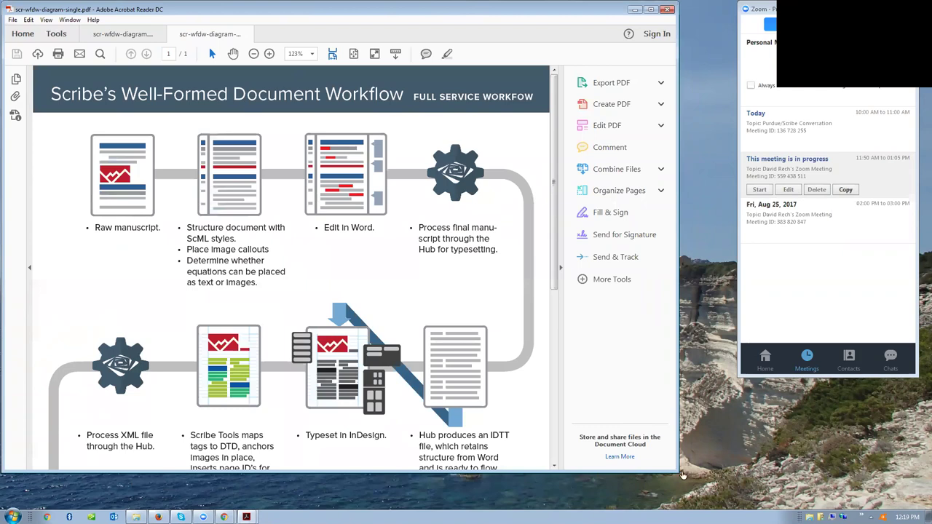
- Enlarge the Acrobat window and scroll down through the workflow diagram
drag(678, 472, 692, 484)
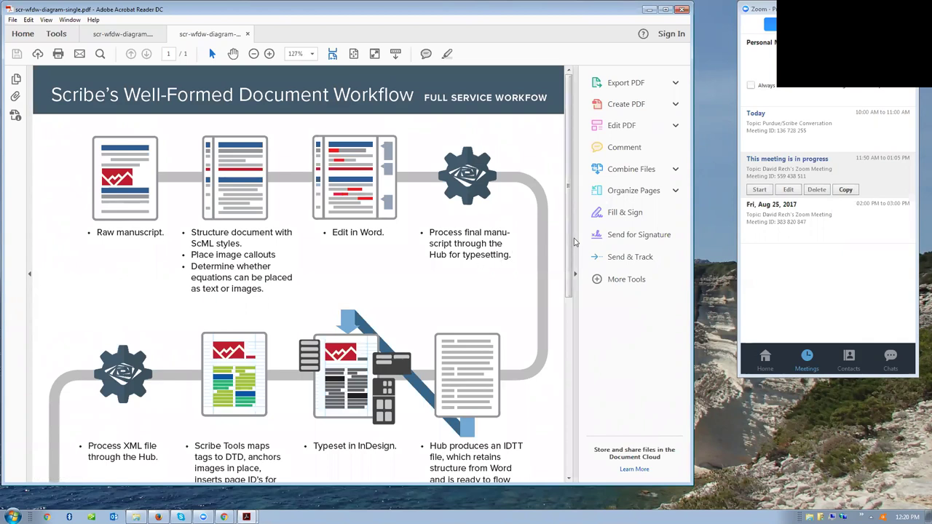
drag(570, 238, 578, 325)
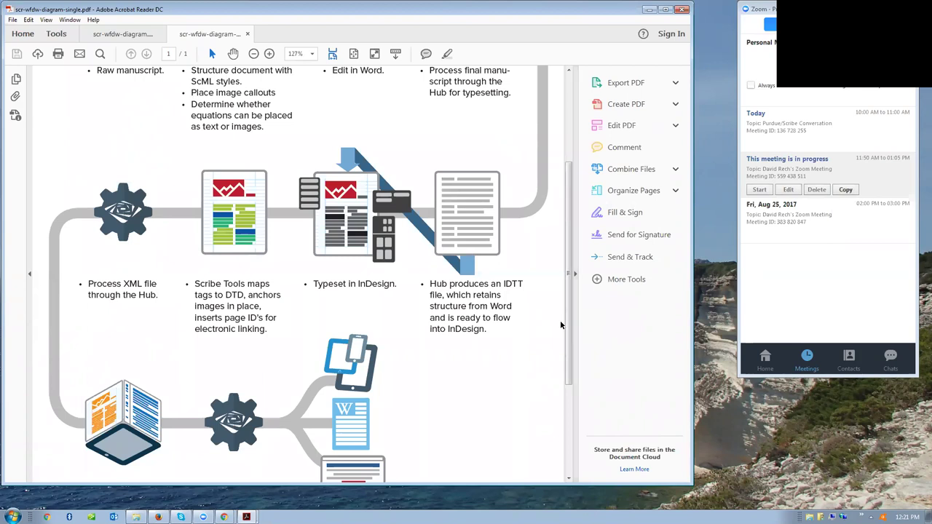
- Scroll the diagram further, then back up to the opening manuscript and structuring steps
drag(568, 328, 570, 354)
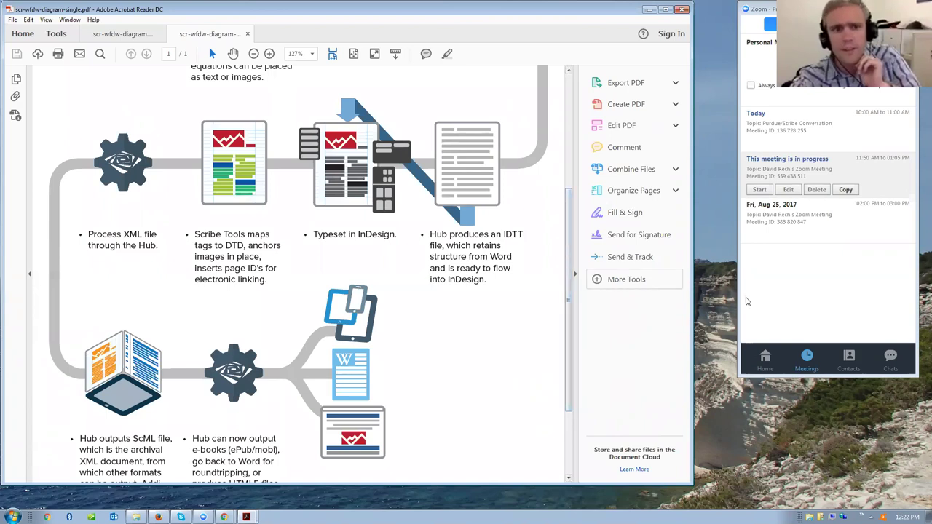
drag(567, 369, 567, 248)
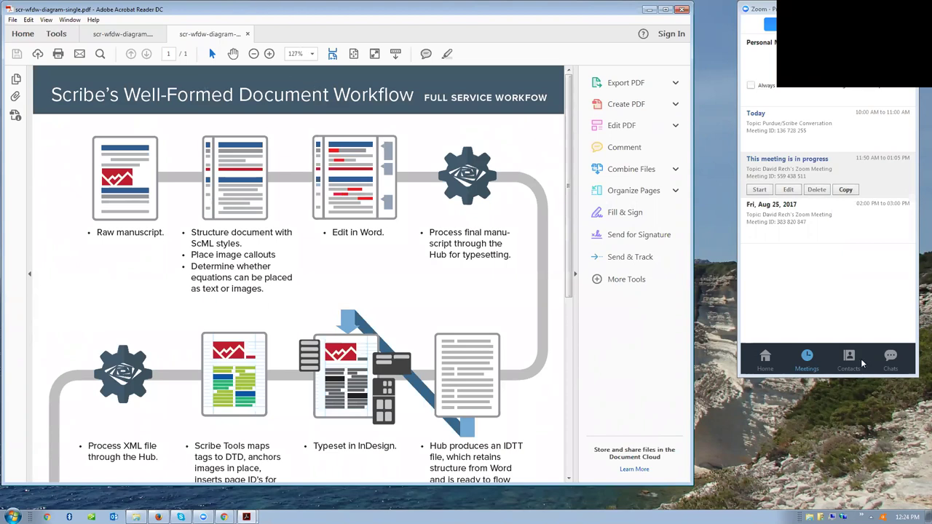
click(881, 359)
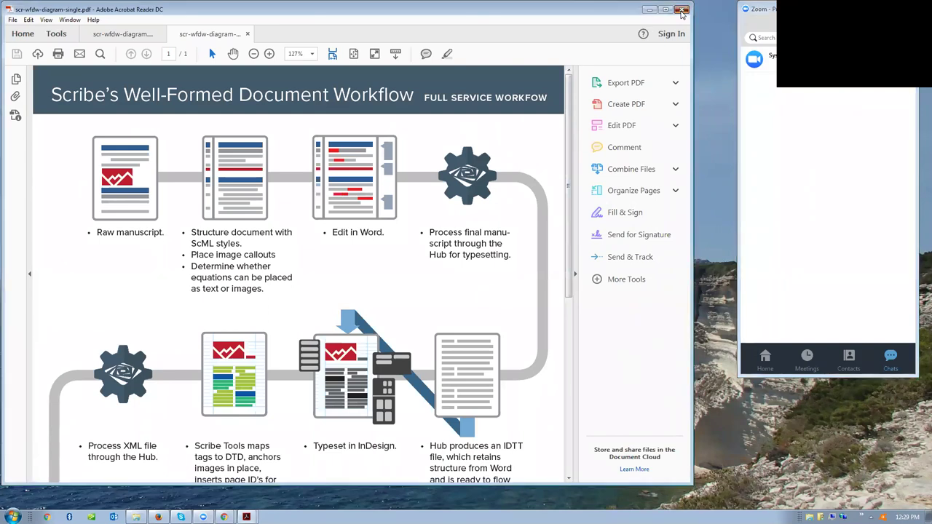
- Close Acrobat Reader's tabs, briefly open scr-wfdwdemo04-authorms.docx in Word, then close it
click(683, 10)
click(307, 269)
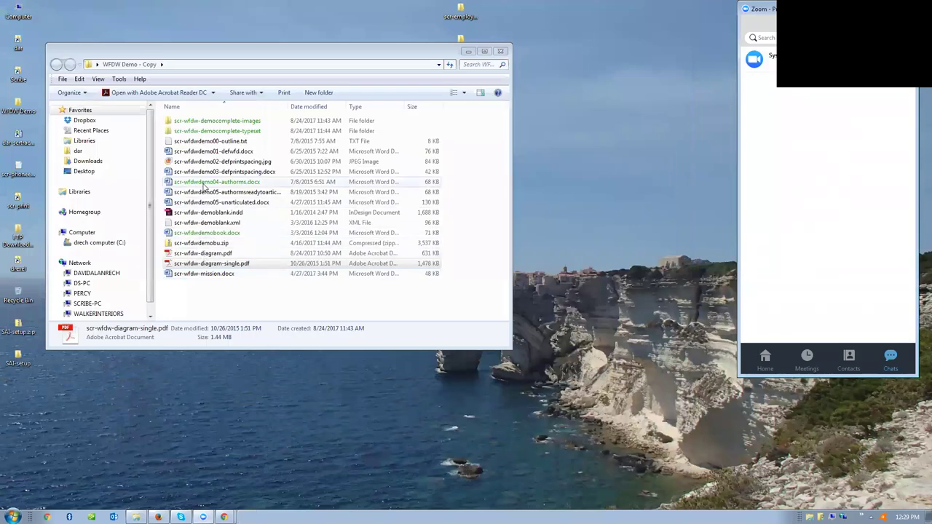
double_click(205, 184)
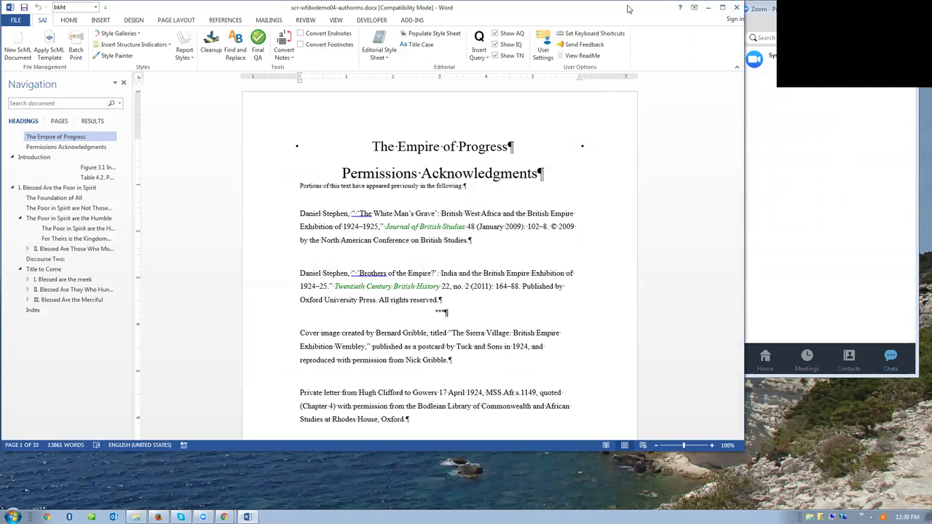
drag(629, 9, 638, 48)
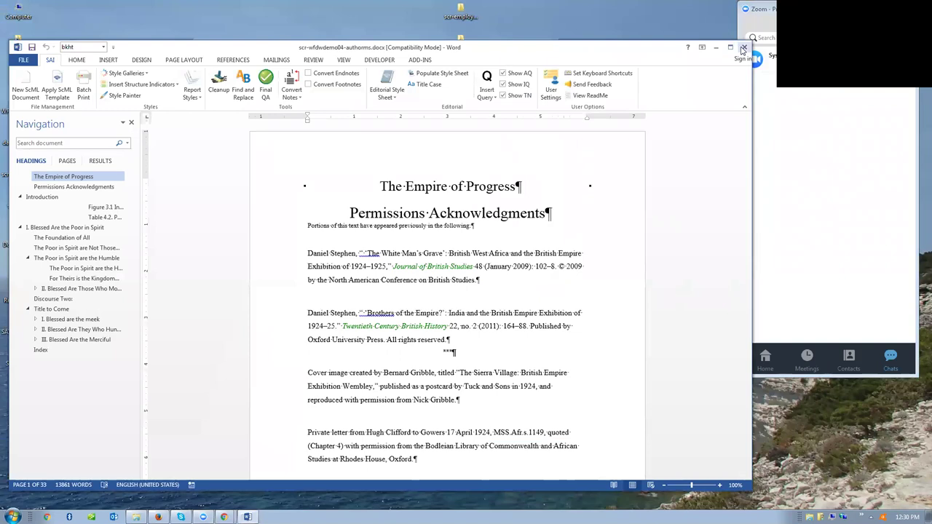
key(alt+F4)
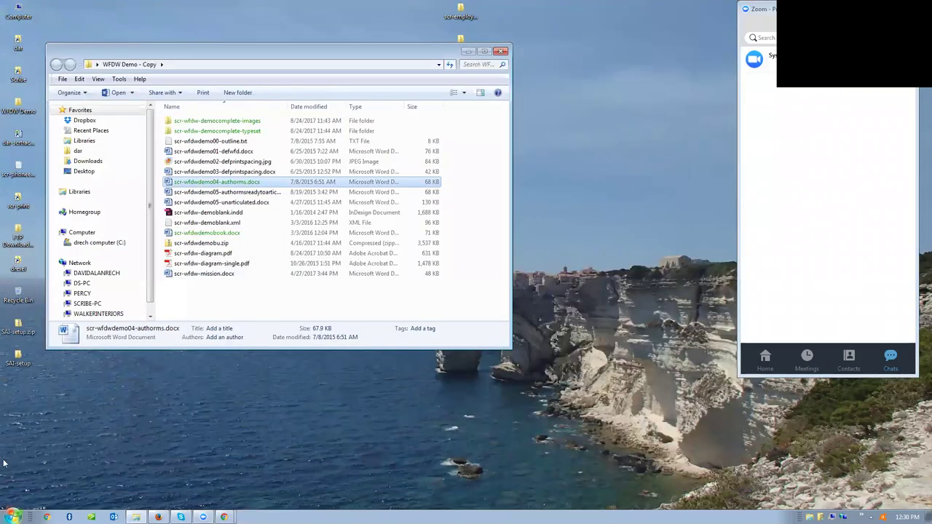
- Launch Word 2010 from the Start menu to get a blank Document1
key(super)
mouse_move(26, 270)
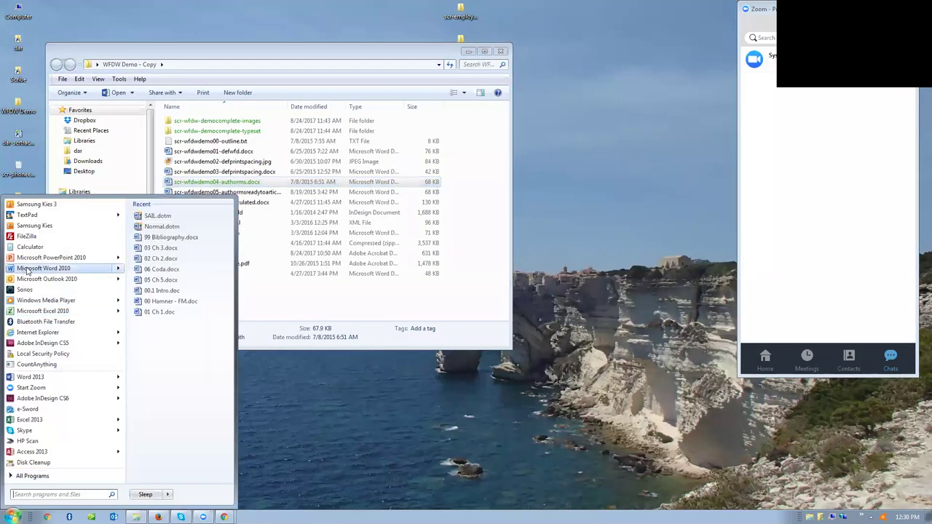
click(142, 220)
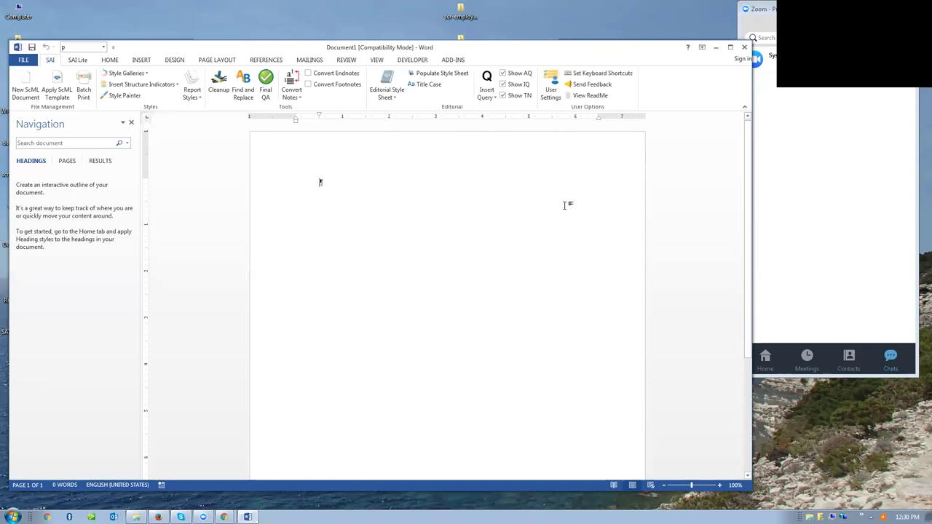
- Try ending Word in Task Manager, cancel the prompts, then shrink and move the Word window right
key(ctrl+shift+Escape)
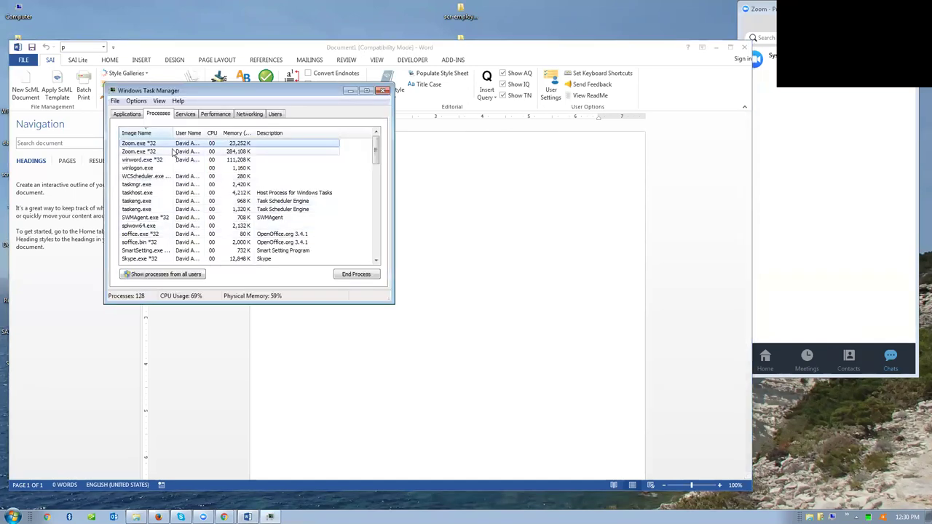
click(125, 114)
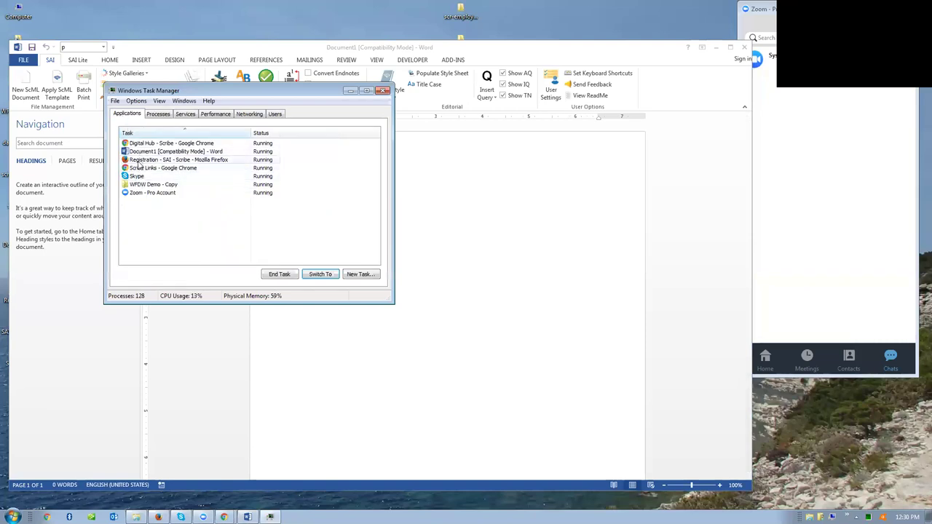
click(295, 279)
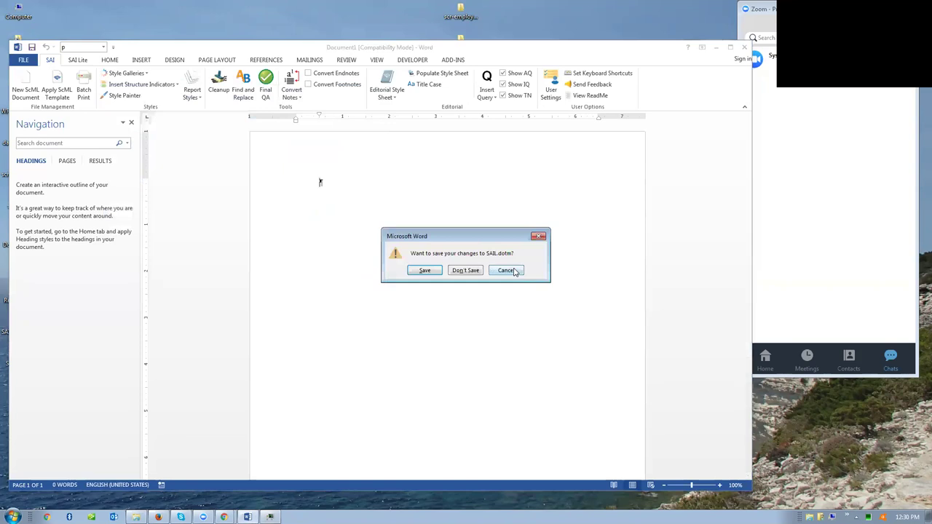
click(494, 269)
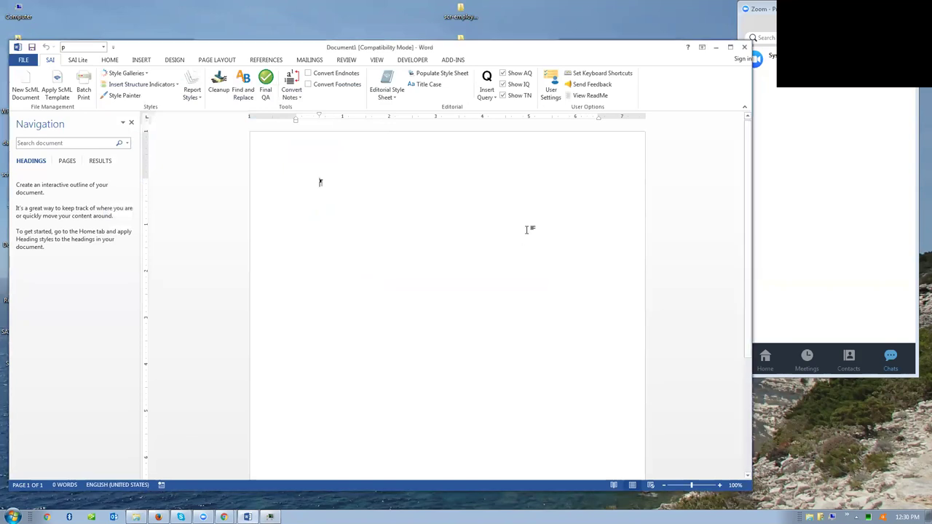
click(81, 62)
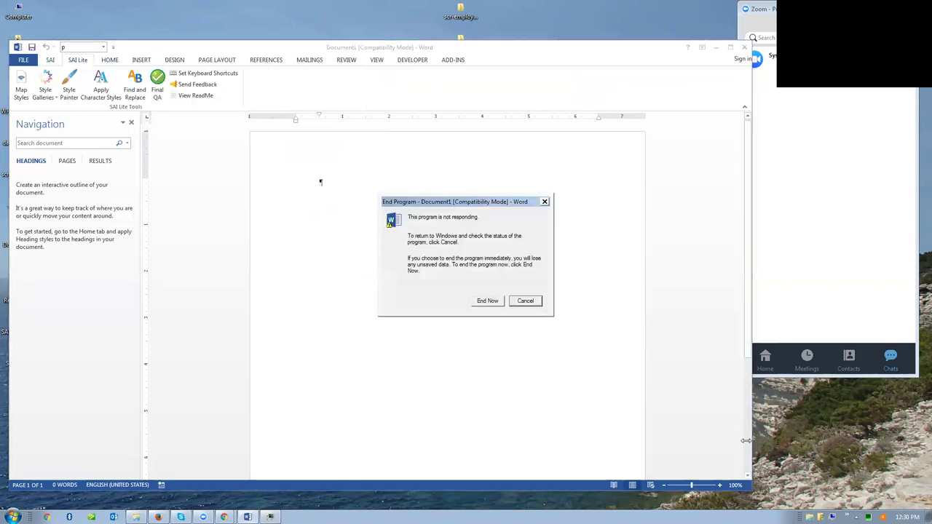
click(517, 302)
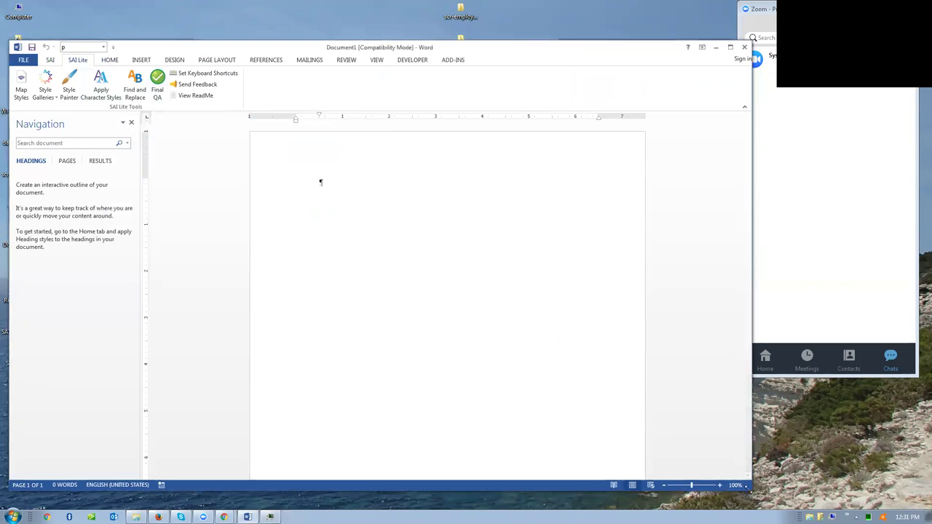
drag(748, 489, 523, 482)
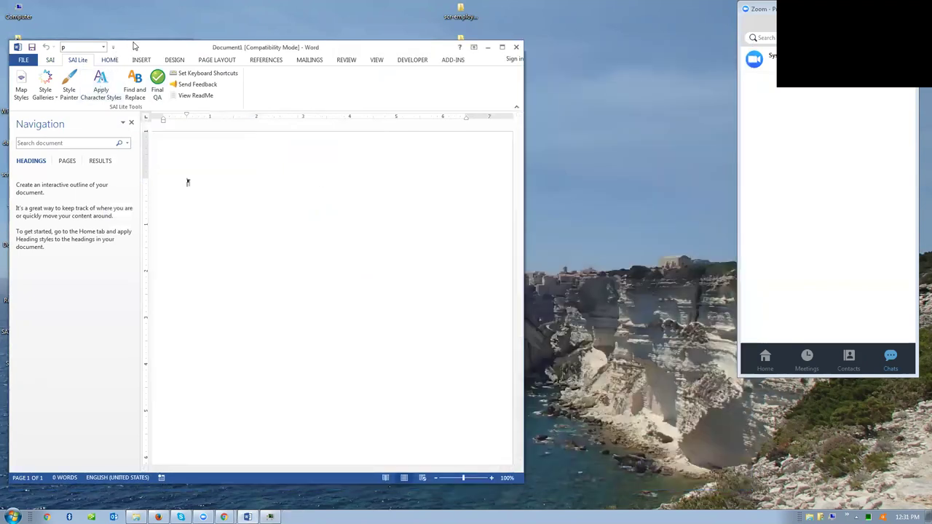
drag(133, 47, 248, 62)
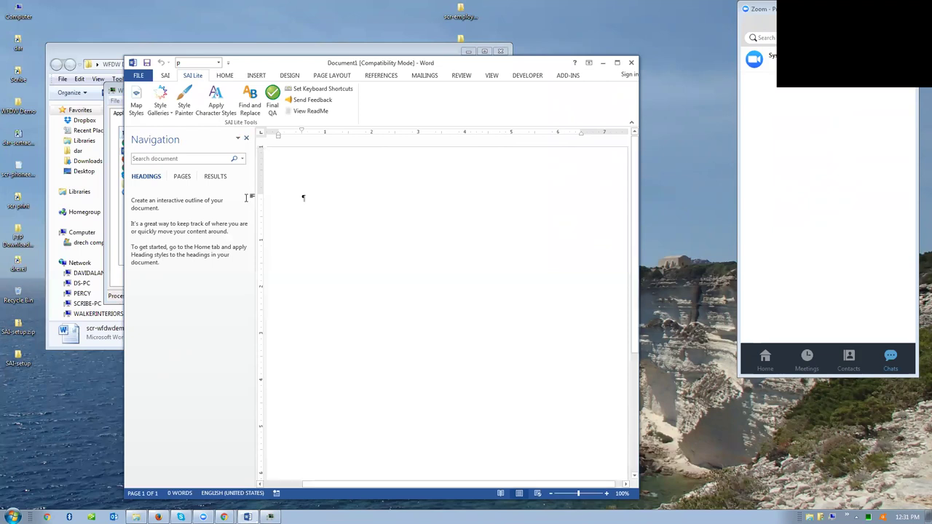
- Type 'Chapter number', 'Chapter title' and 'This is a paragraph' on separate lines
text(Chapter number)
key(Return)
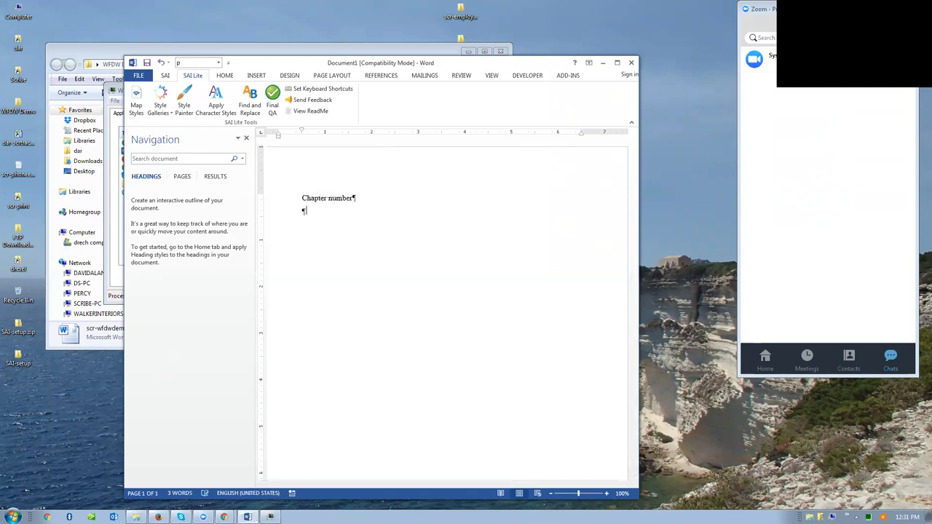
text(Chapter title)
key(Return)
text(This is a para)
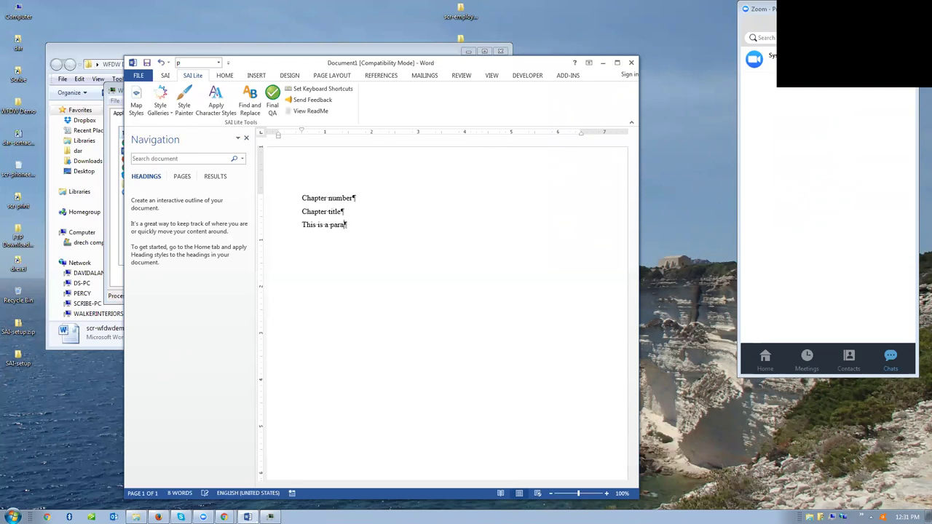
text(graph)
key(Return)
- Add auto-numbered 'this is a list' items below the paragraph
key(Tab)
text(1)
key(Return)
key(BackSpace)
key(BackSpace)
key(Tab)
text(this is a list)
key(Return)
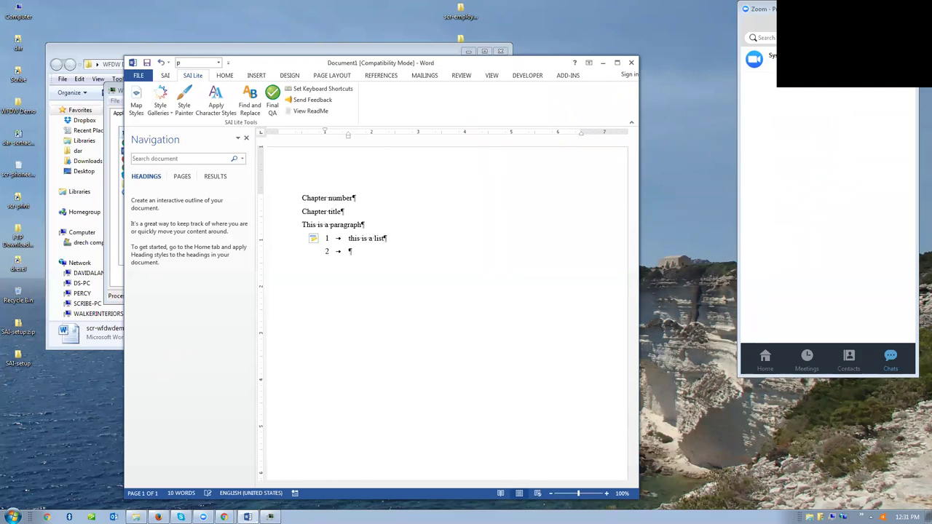
text(this is a list)
key(Return)
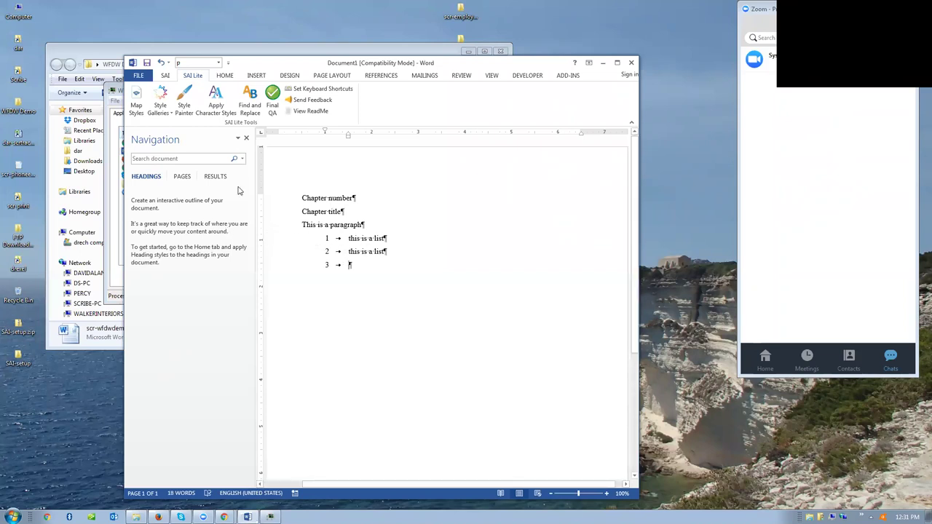
- Open the Body Matter style gallery and apply chapter number and chapter title styles to the first two lines
click(160, 113)
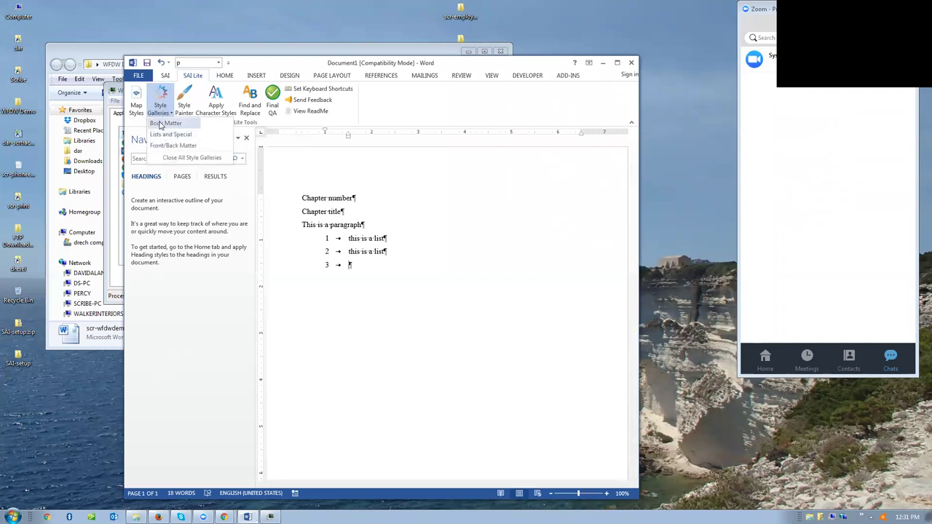
click(163, 124)
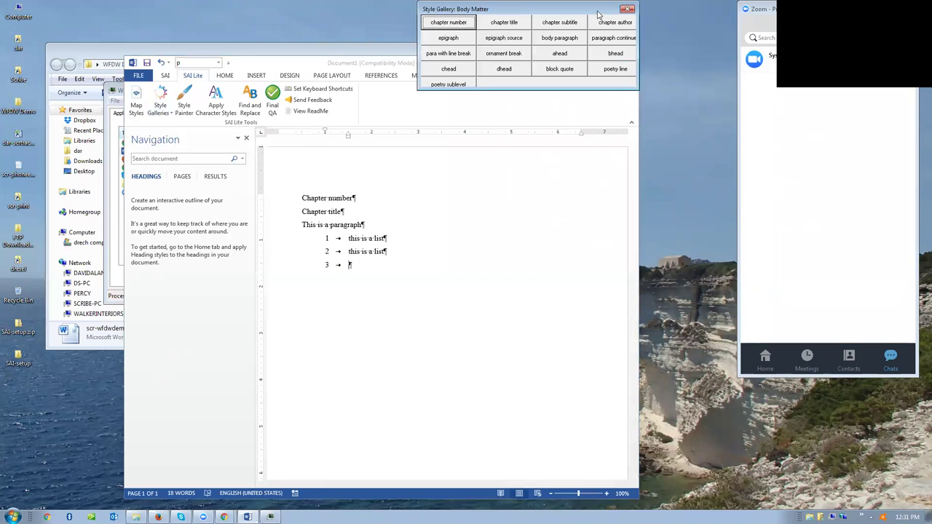
drag(597, 14, 643, 192)
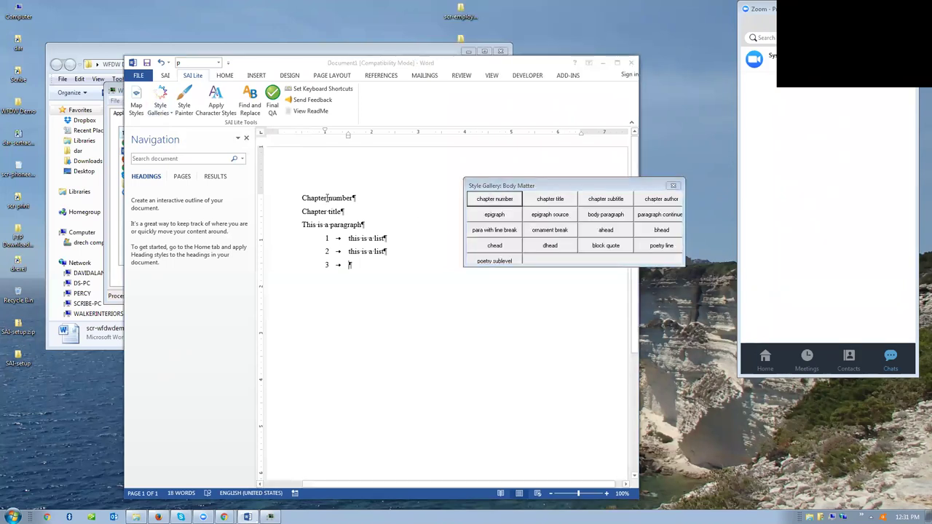
click(485, 202)
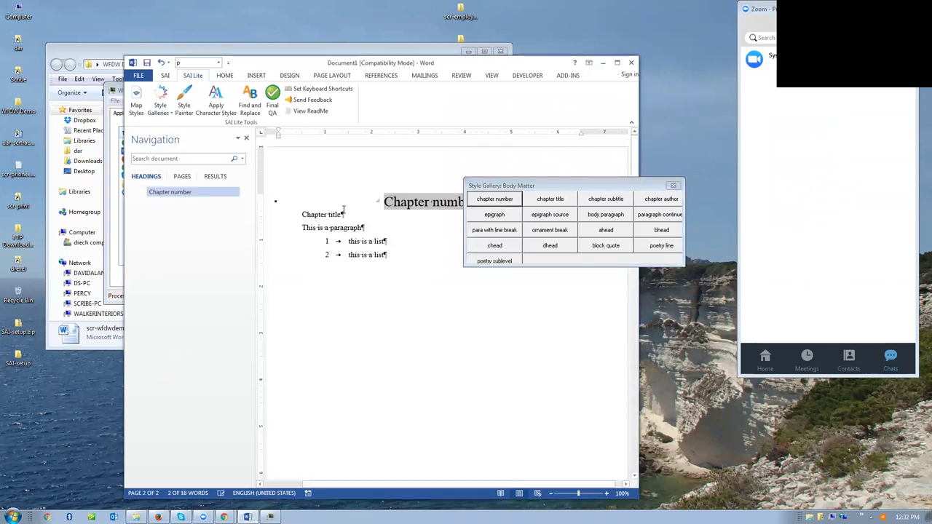
click(324, 215)
click(532, 204)
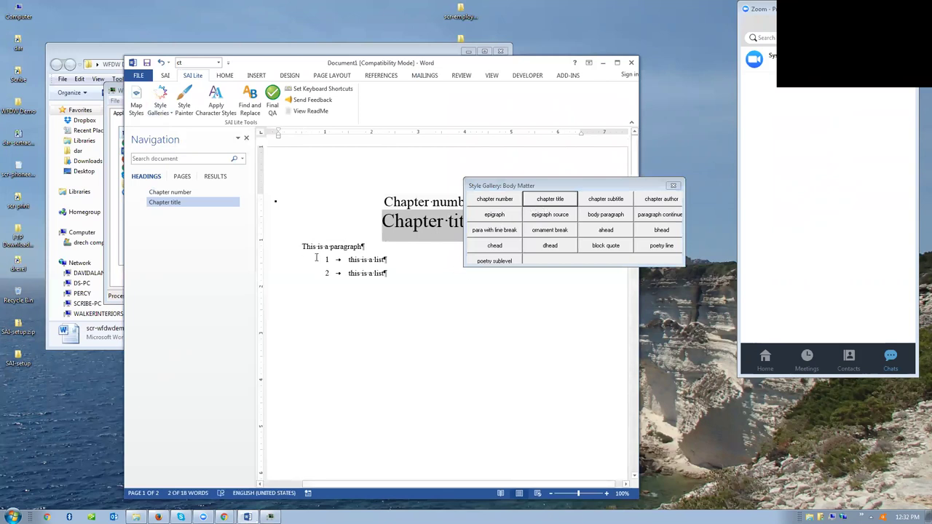
- Apply the body paragraph style to 'This is a paragraph' and close the gallery
click(312, 248)
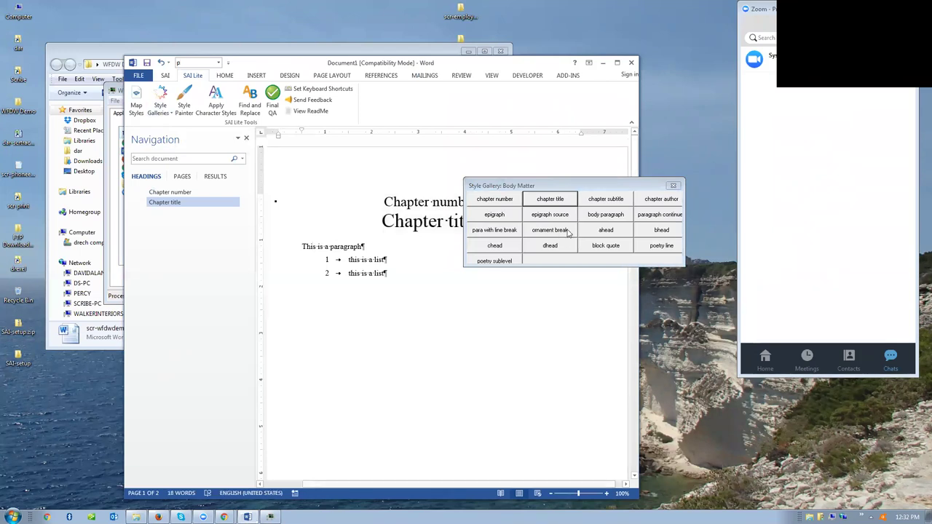
click(611, 217)
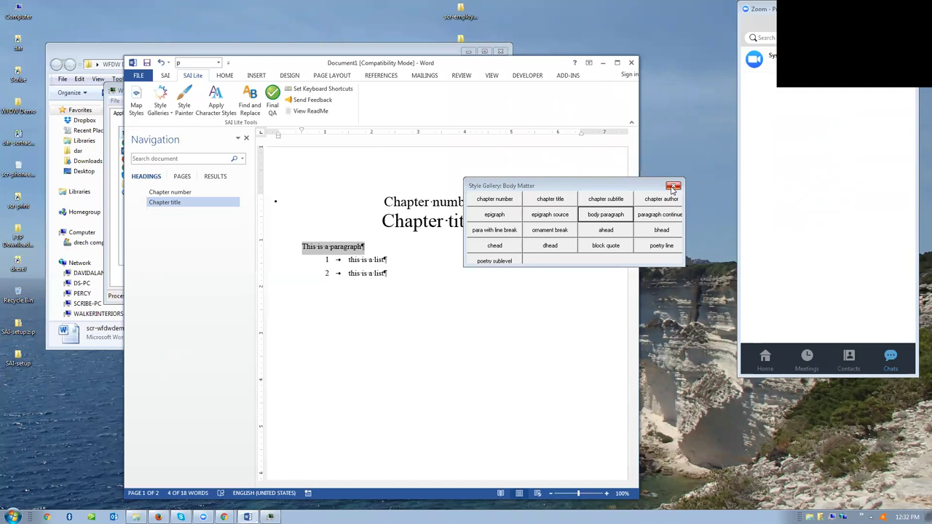
click(672, 188)
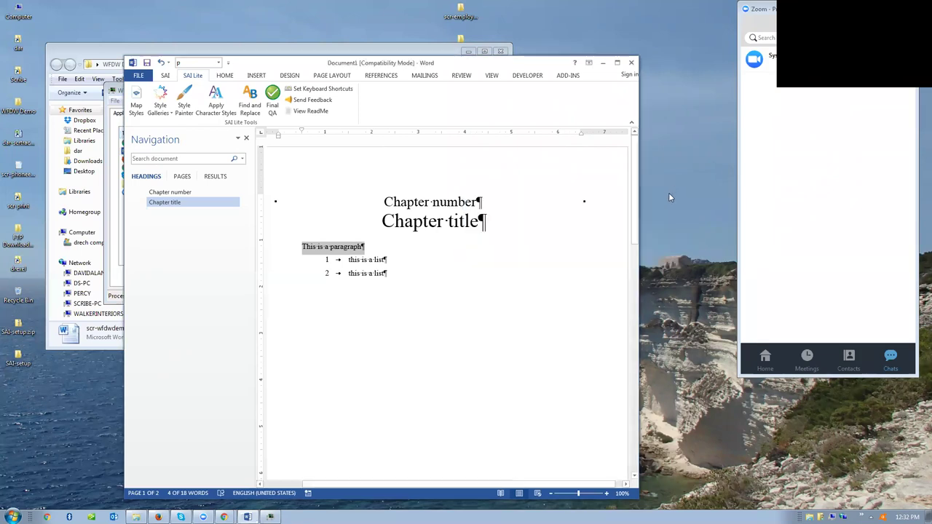
- Close the test document without saving, close Task Manager, and open scr-wfdwdemo04-authorms.docx
click(632, 64)
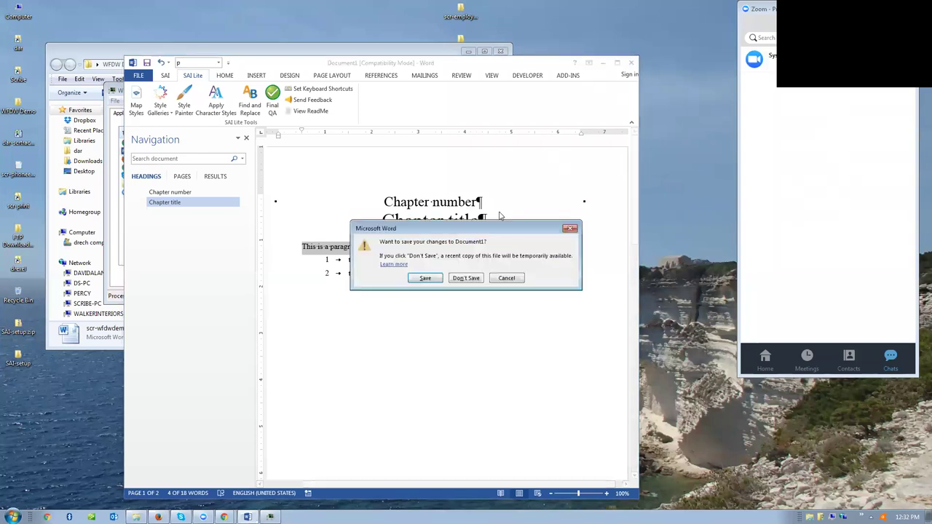
click(467, 277)
click(465, 270)
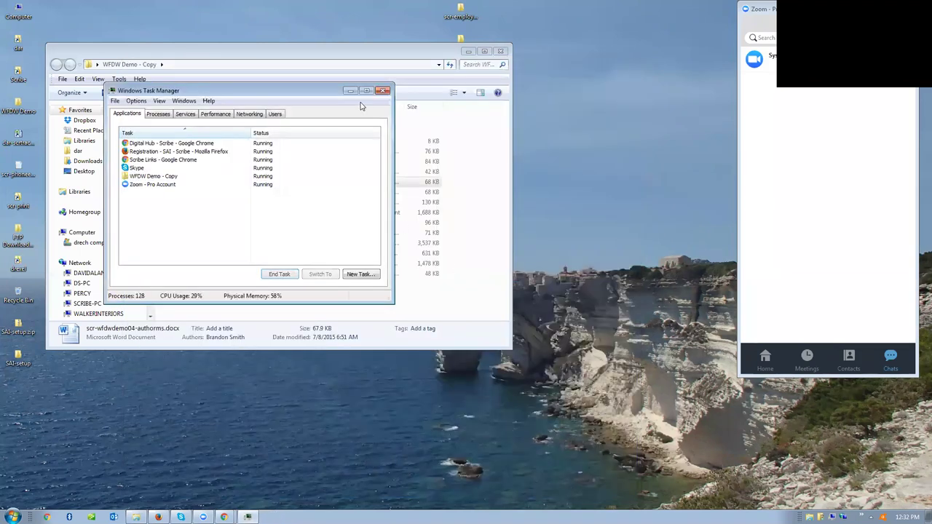
click(383, 90)
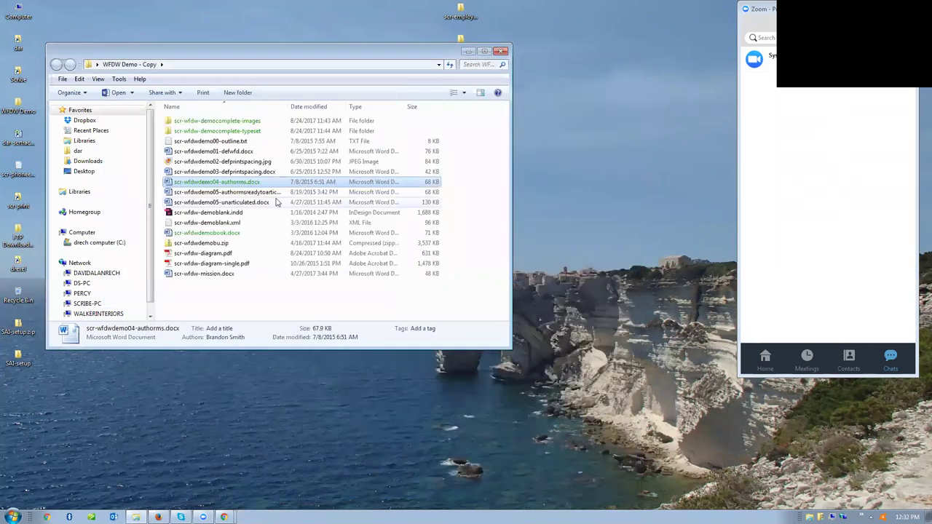
double_click(195, 183)
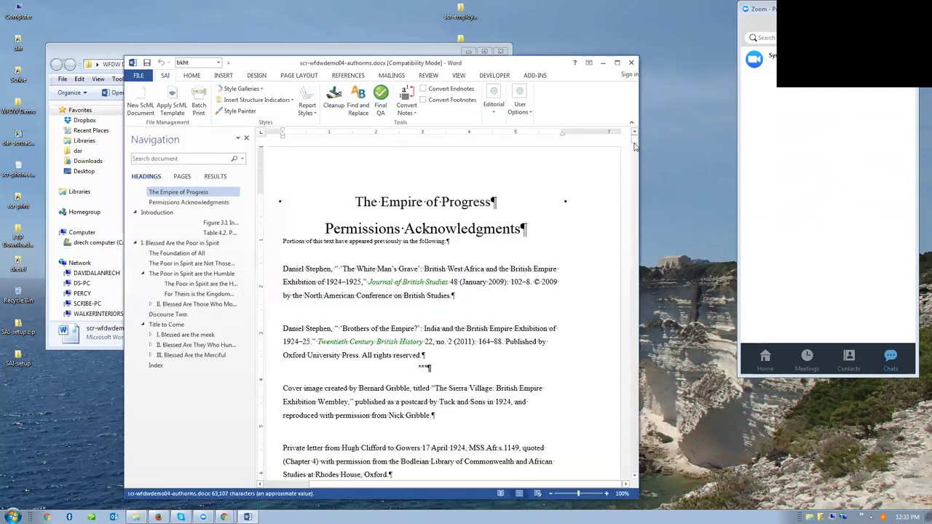
mouse_move(635, 146)
mouse_down()
mouse_move(634, 183)
mouse_move(631, 155)
mouse_up()
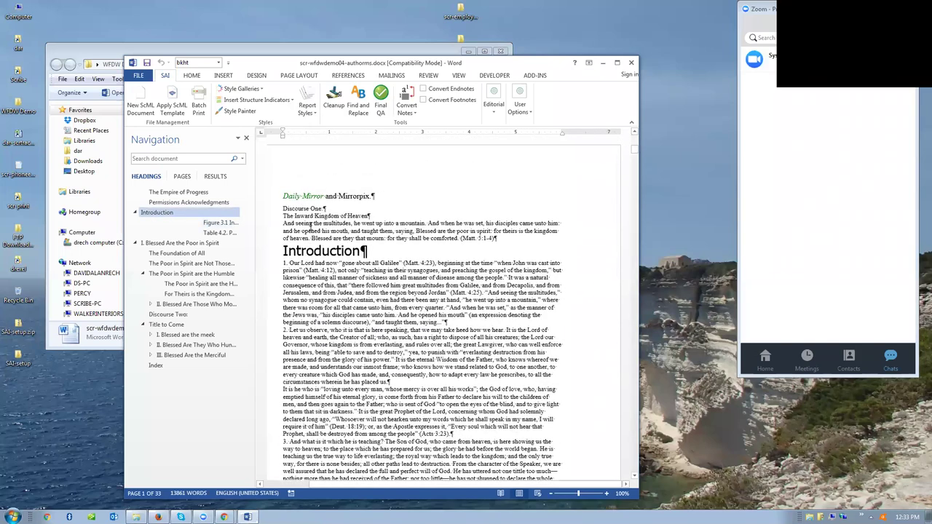
- Close the Navigation pane, dock the common style gallery beside the page, and open SAI Cleanup
click(246, 138)
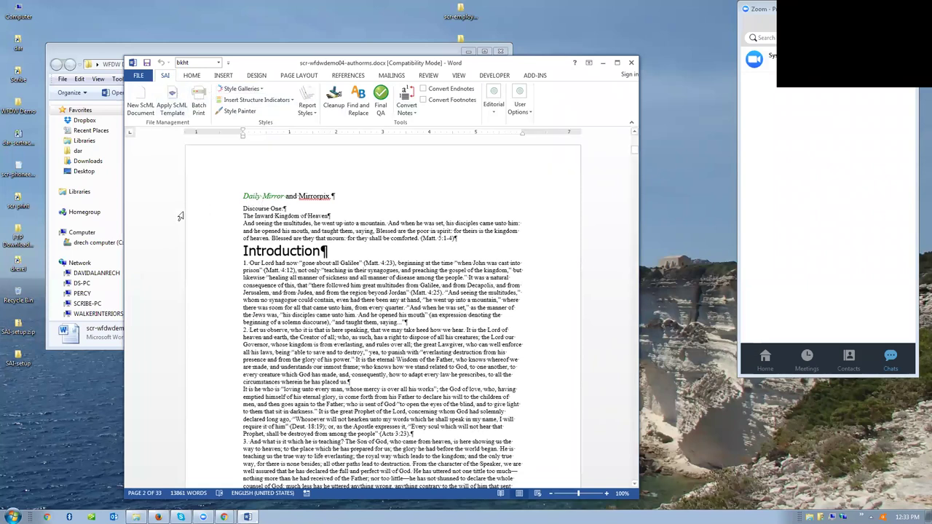
click(241, 89)
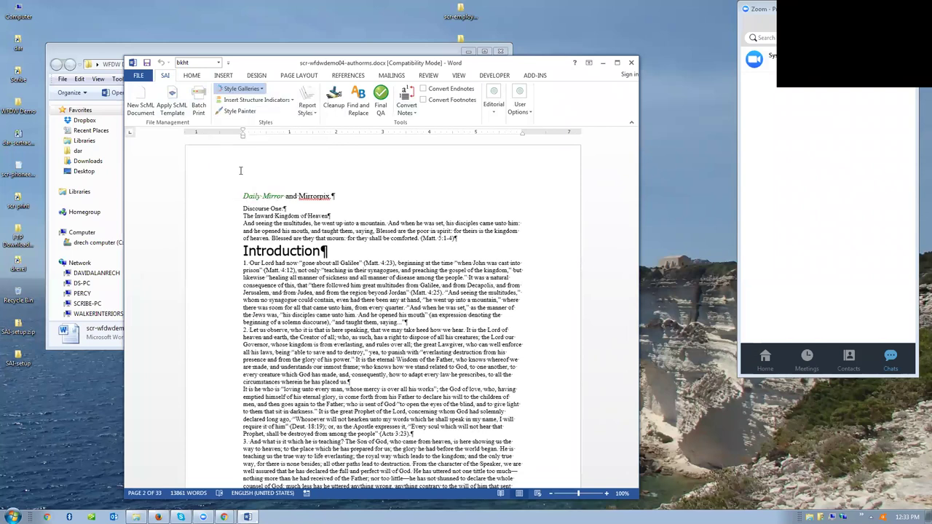
click(241, 168)
drag(589, 8, 635, 152)
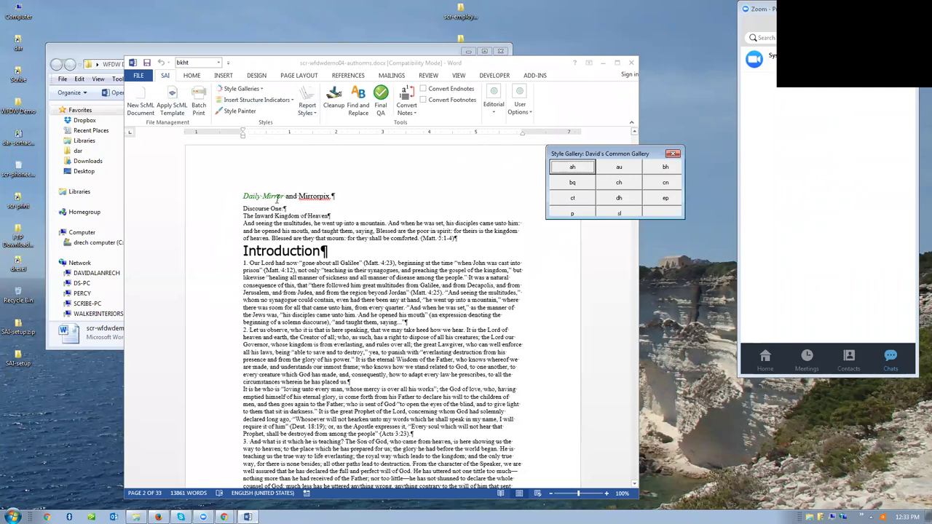
click(333, 99)
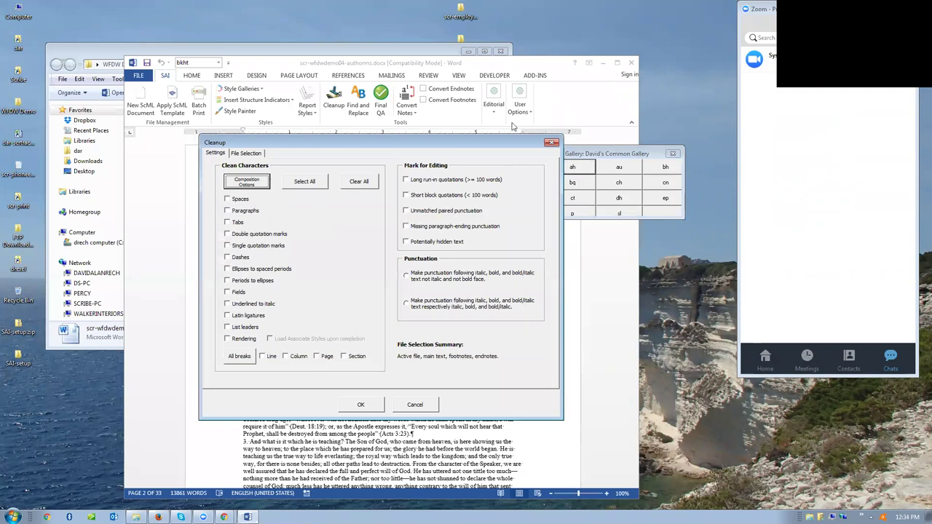
- Close SAI Cleanup without applying it, after glancing through the Editorial dropdown
click(551, 143)
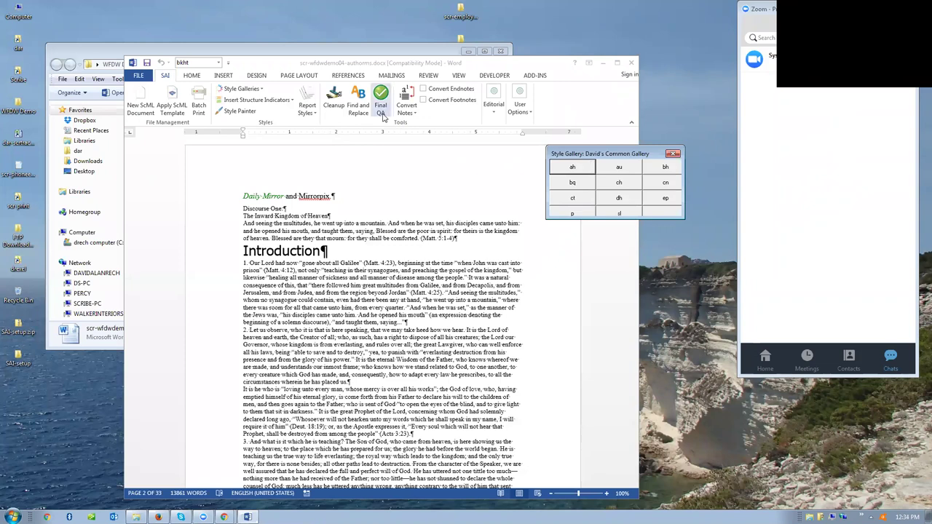
click(490, 115)
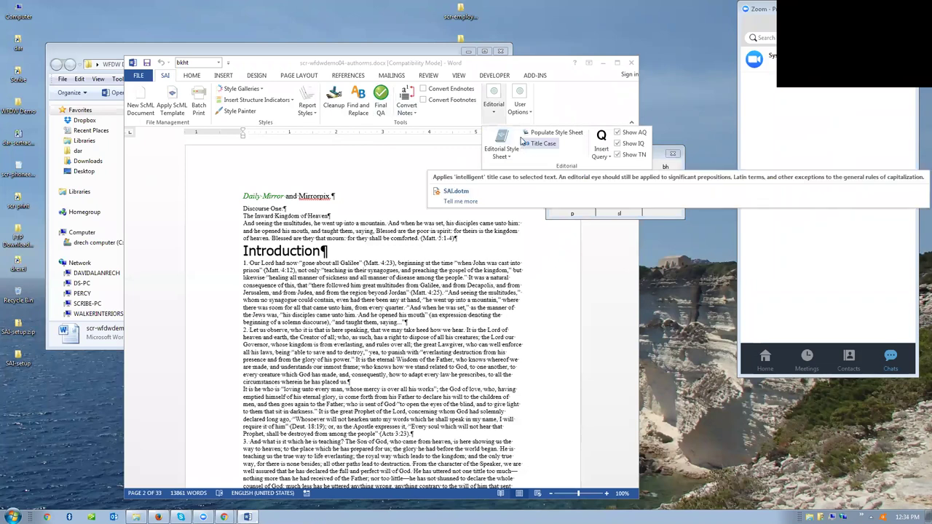
click(551, 104)
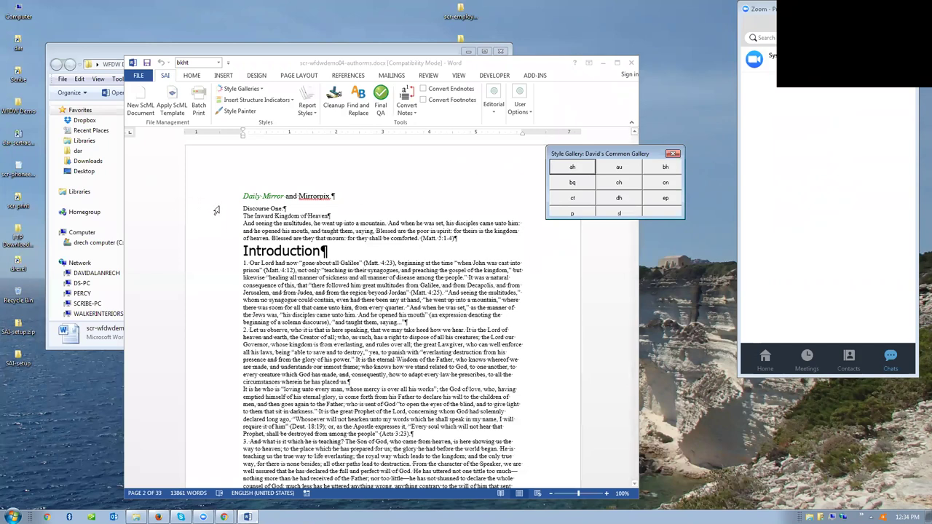
- Style Discourse One cn, the chapter title ct, the quotation ep, Introduction ah, then close the gallery and document
click(230, 211)
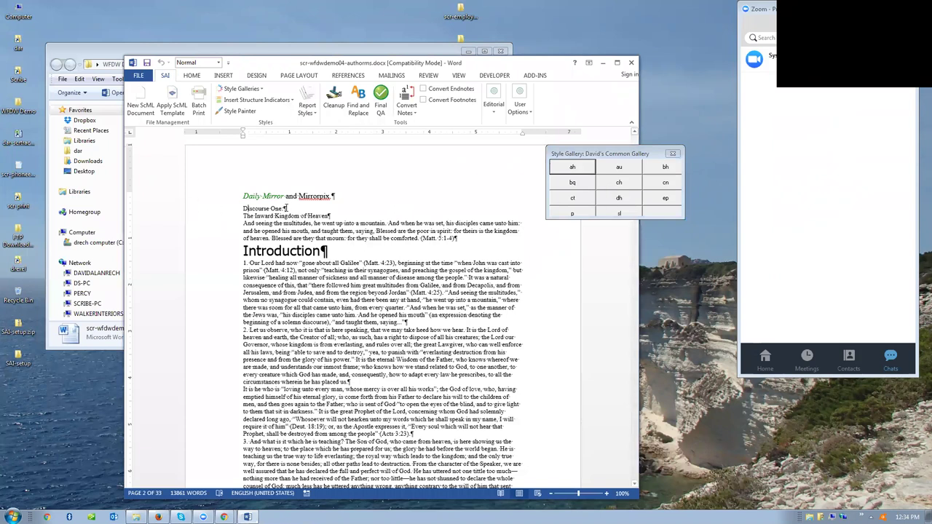
click(655, 187)
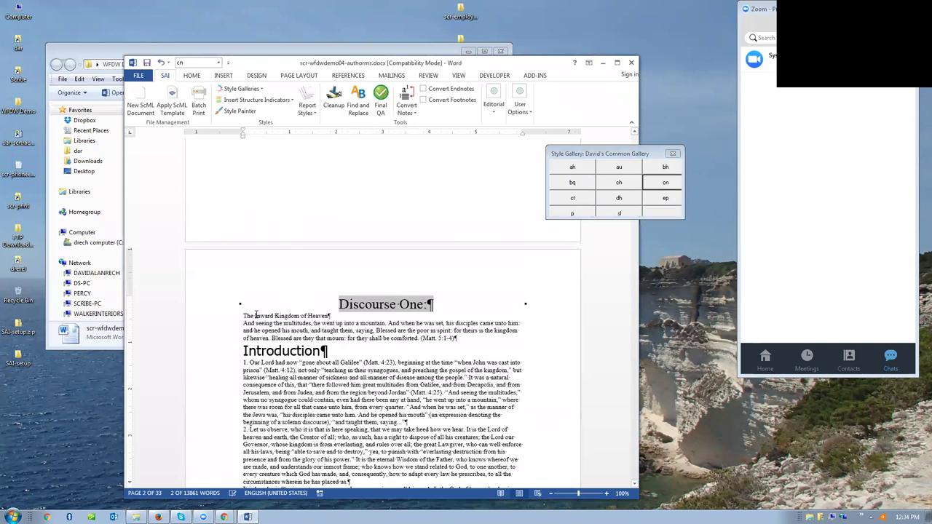
click(256, 314)
click(572, 197)
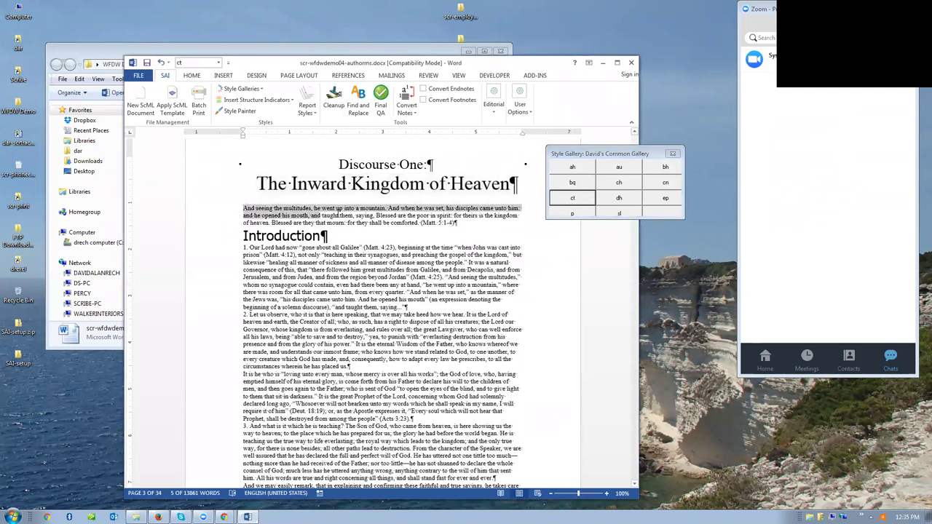
click(655, 197)
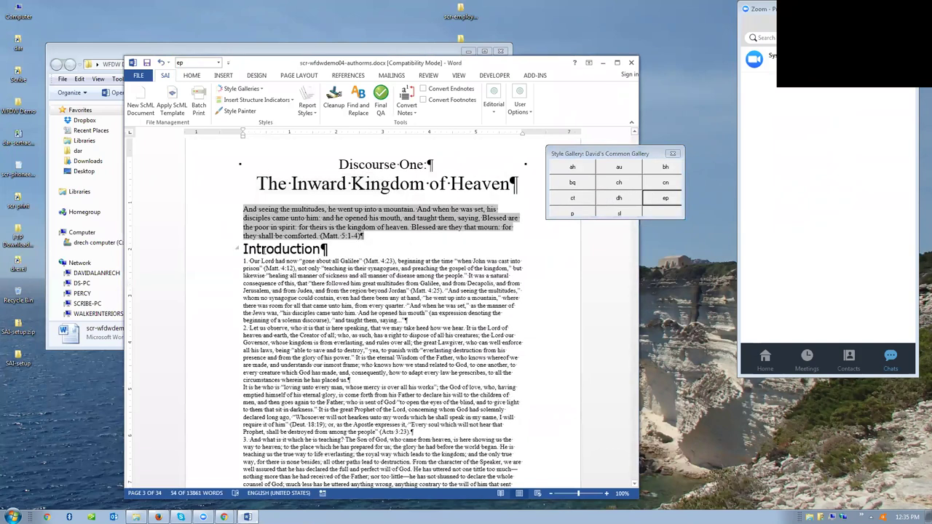
click(262, 248)
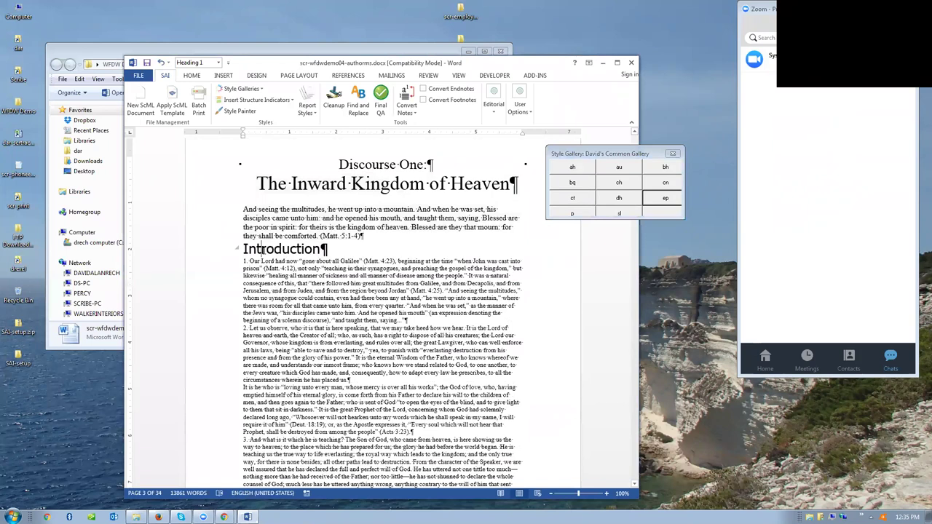
click(589, 170)
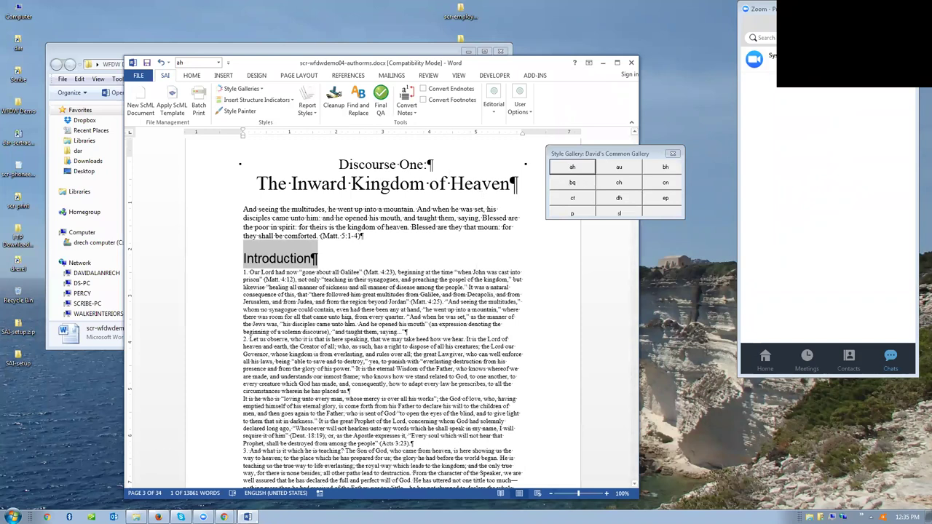
click(672, 154)
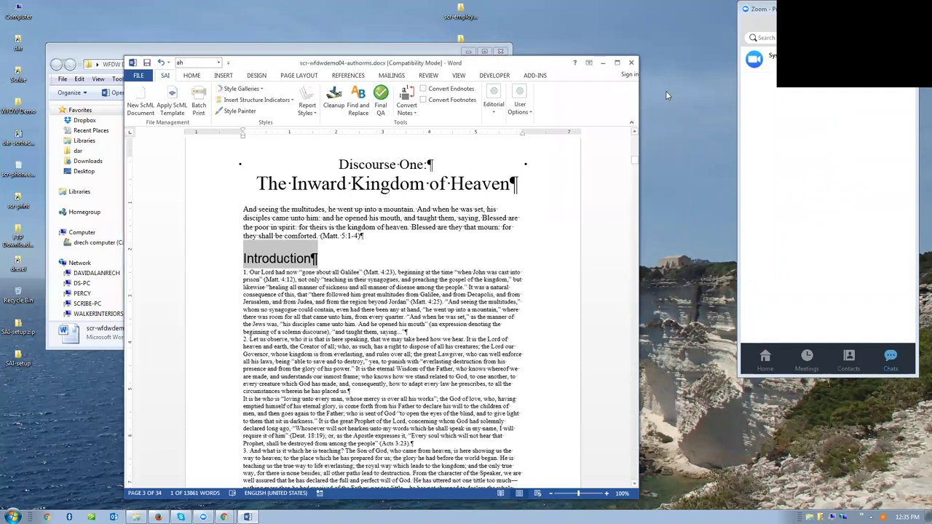
click(631, 62)
- Discard manuscript changes, open scr-wfdwdemobook.docx, scroll to Chapter One and go to the View tab
click(466, 278)
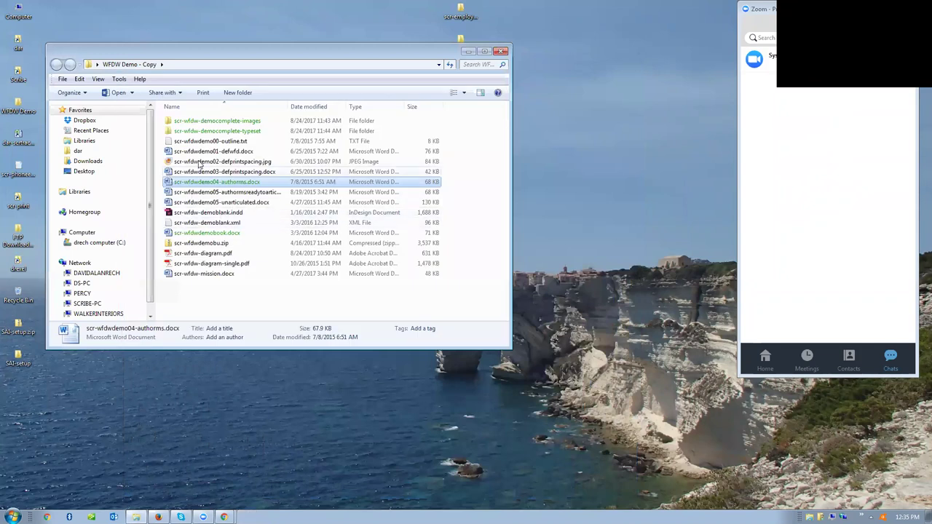
double_click(179, 233)
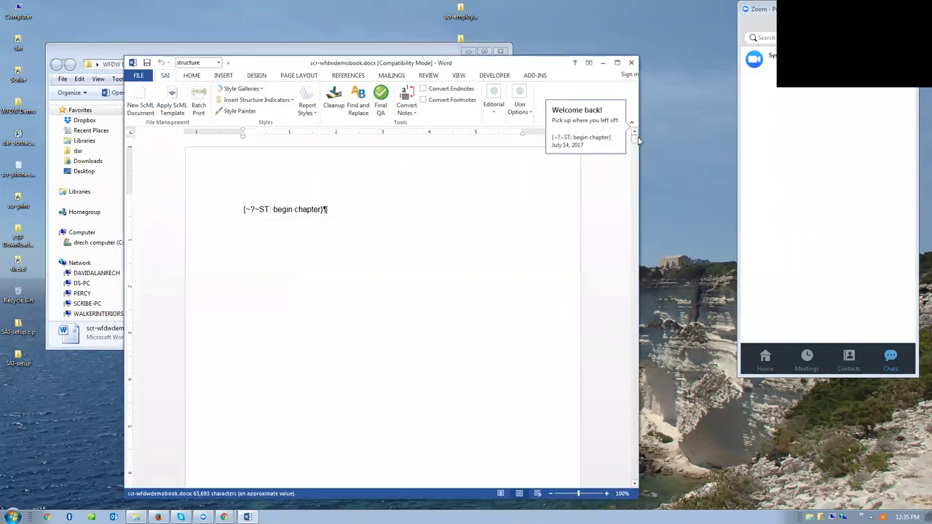
drag(634, 138, 635, 177)
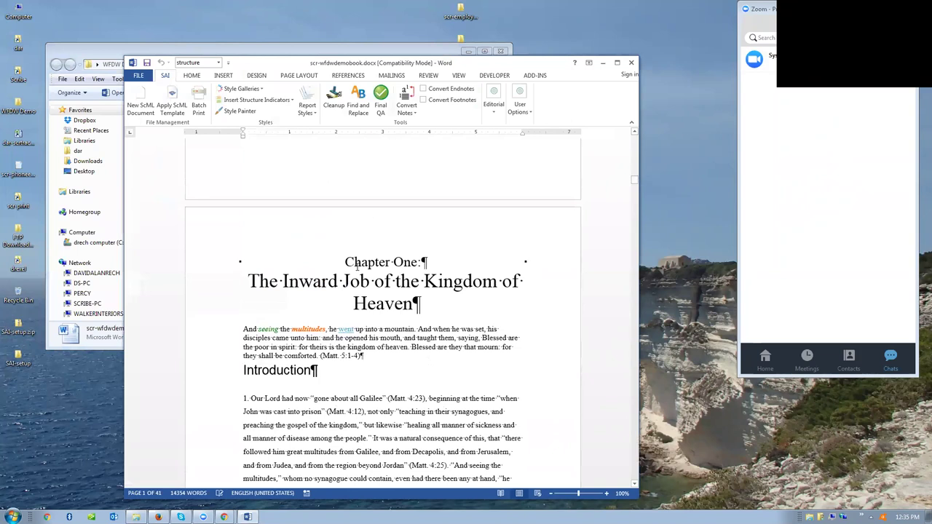
scroll(357, 265, down, 1)
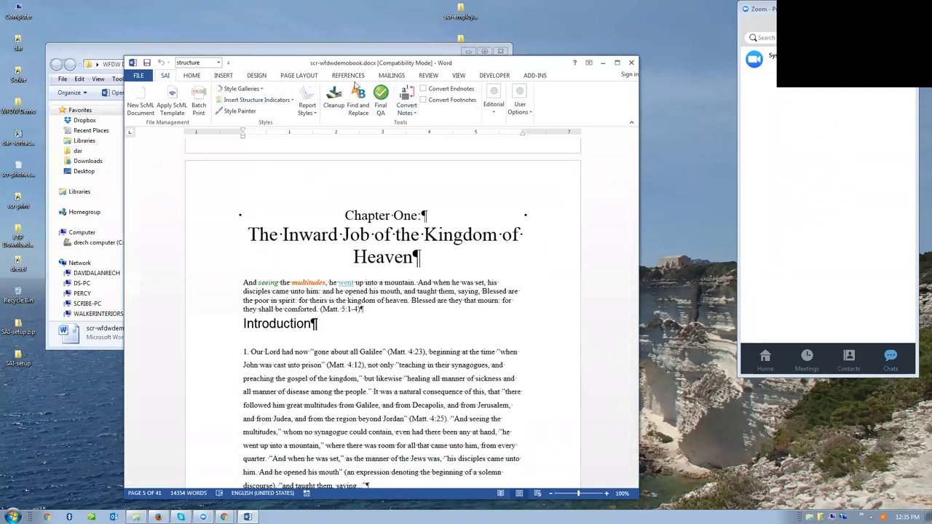
click(459, 76)
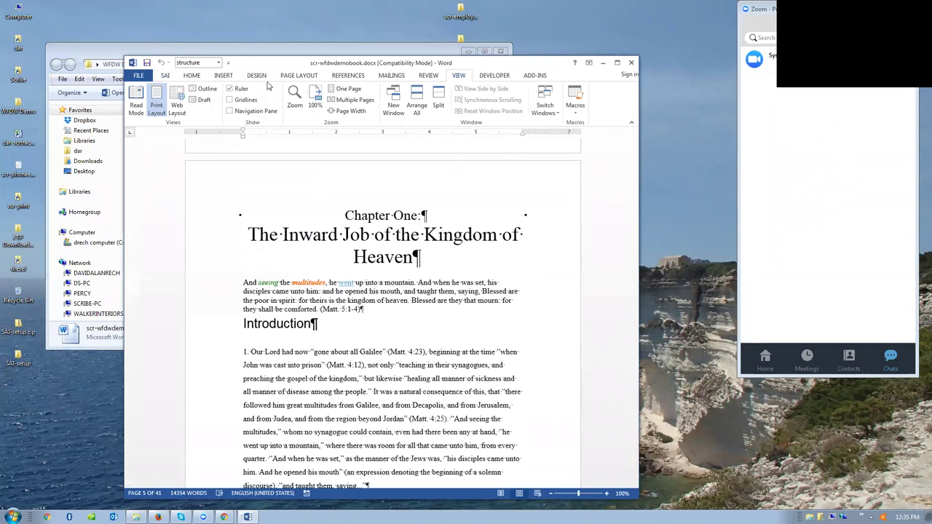
click(203, 99)
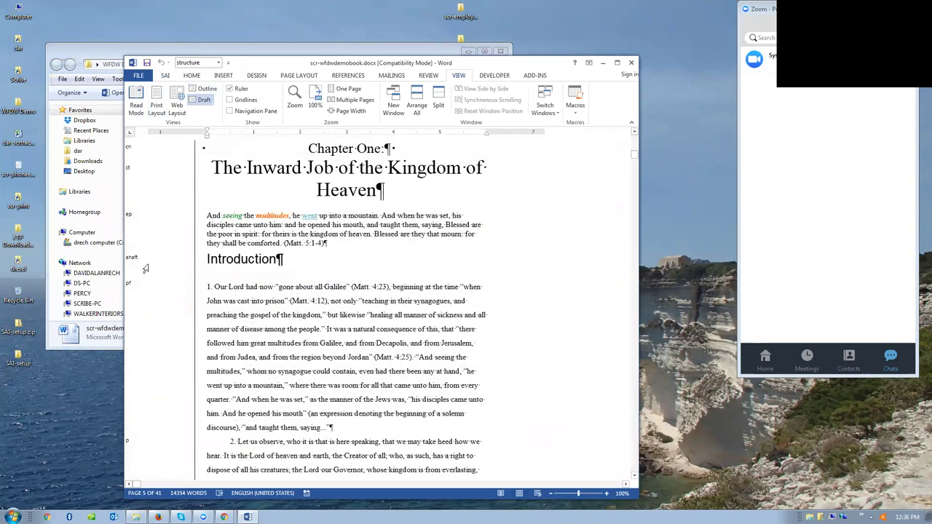
scroll(145, 270, down, 3)
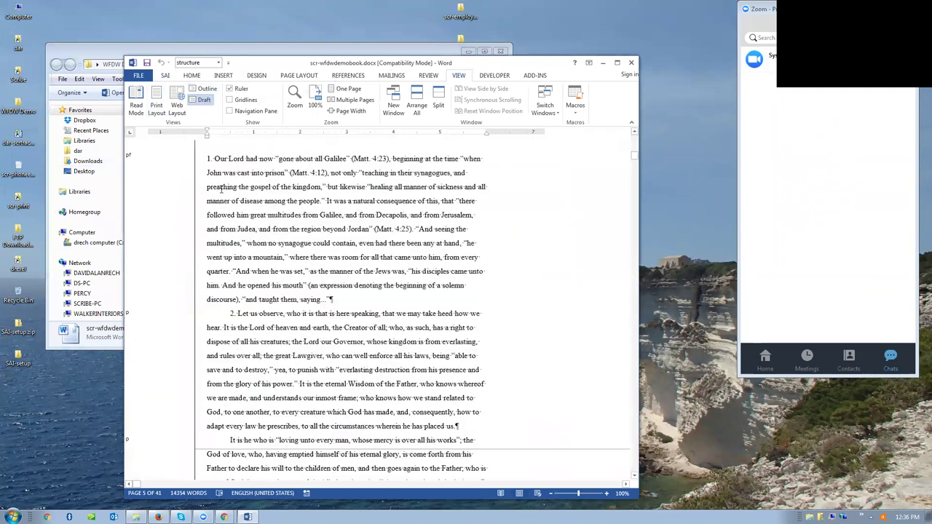
scroll(243, 247, down, 15)
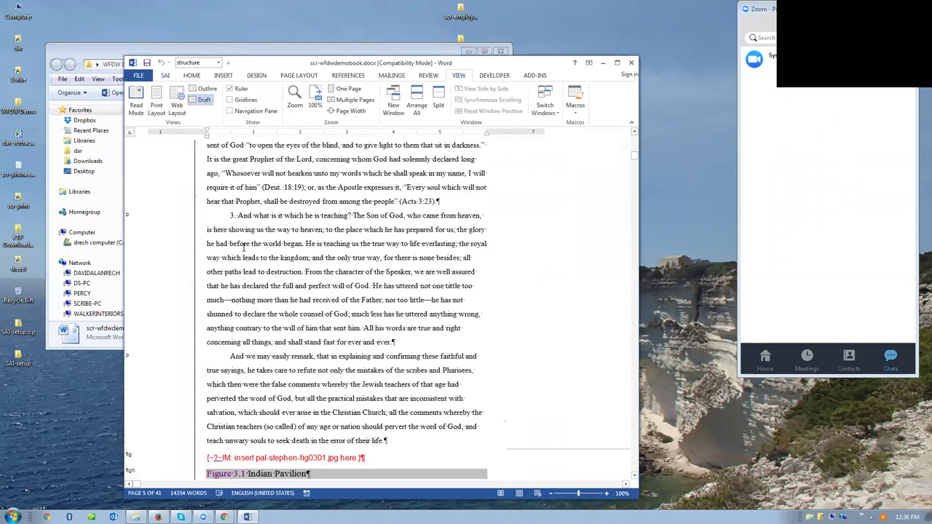
scroll(244, 246, down, 10)
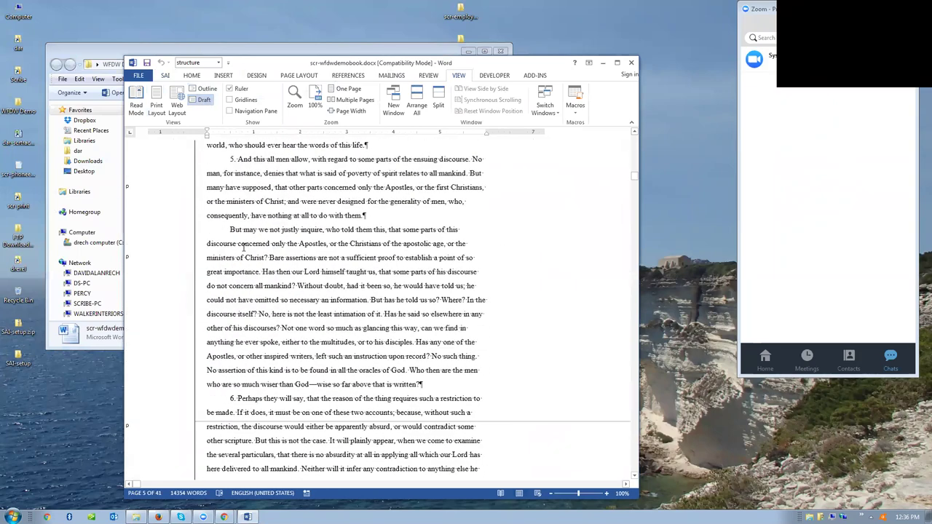
scroll(244, 246, up, 5)
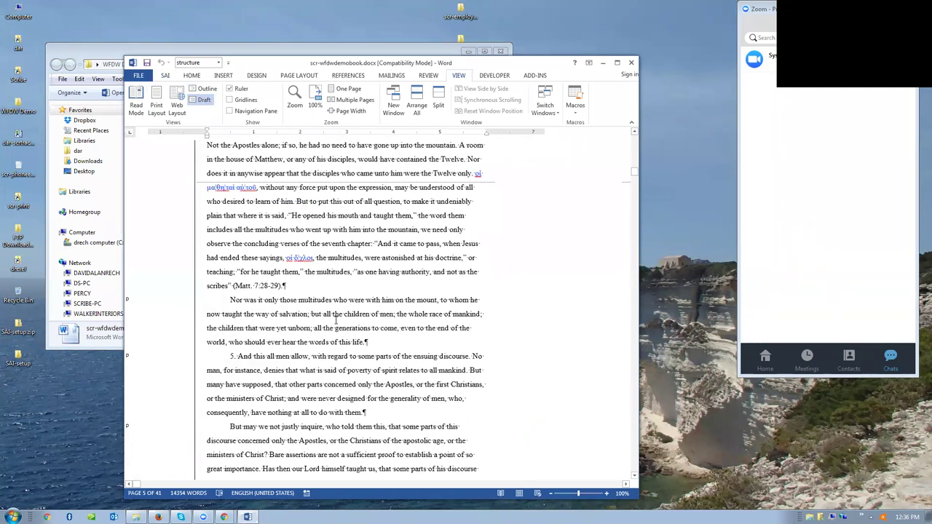
scroll(337, 319, down, 10)
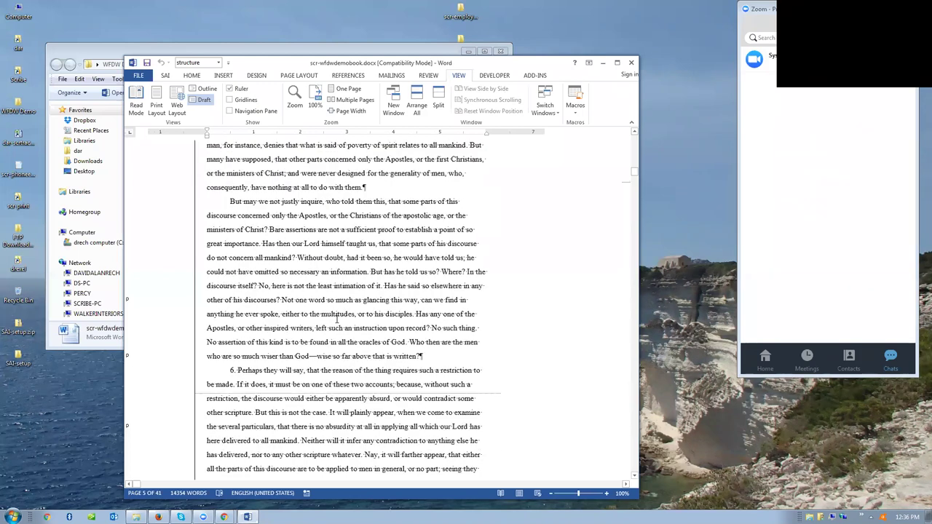
scroll(336, 319, down, 3)
scroll(335, 328, down, 9)
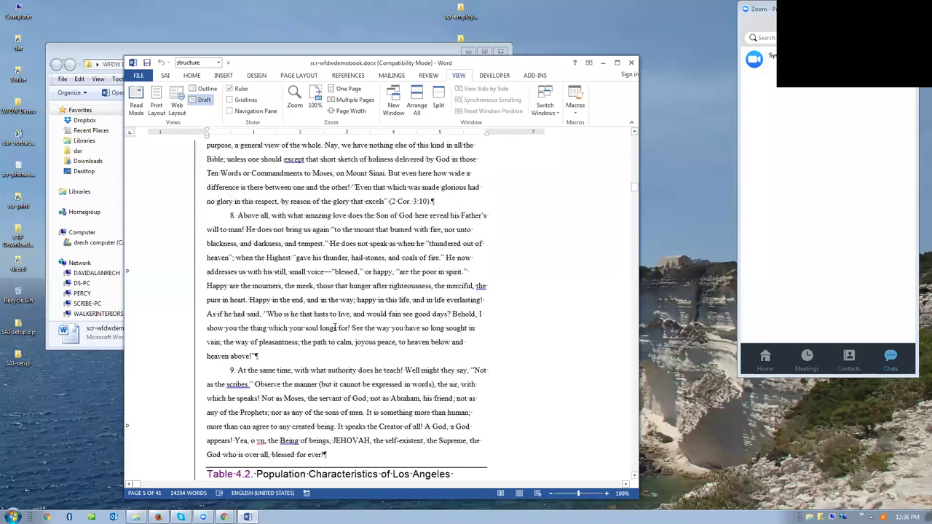
scroll(335, 328, down, 2)
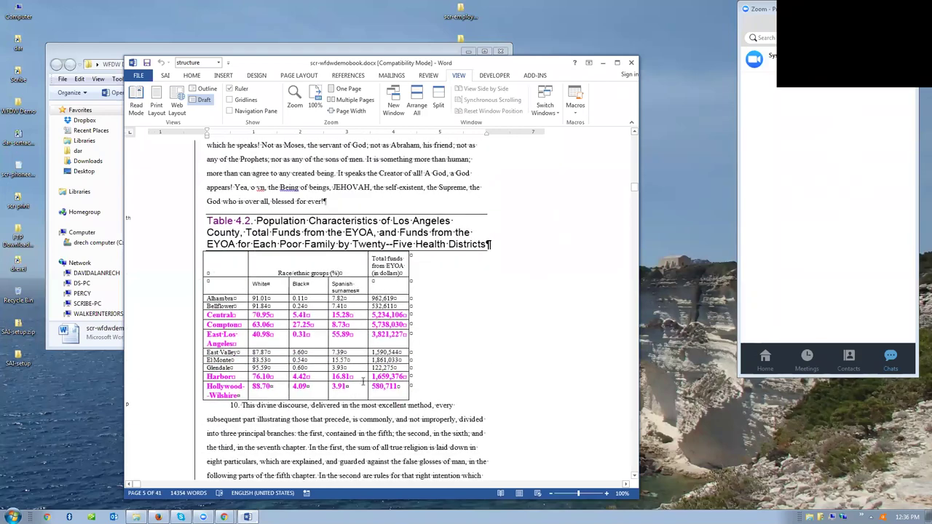
scroll(362, 383, down, 12)
scroll(362, 383, down, 8)
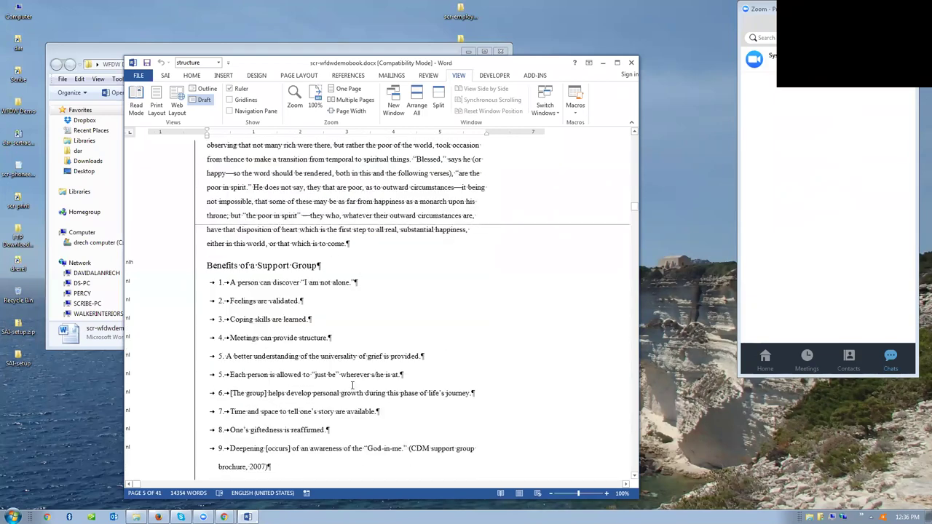
scroll(241, 343, down, 5)
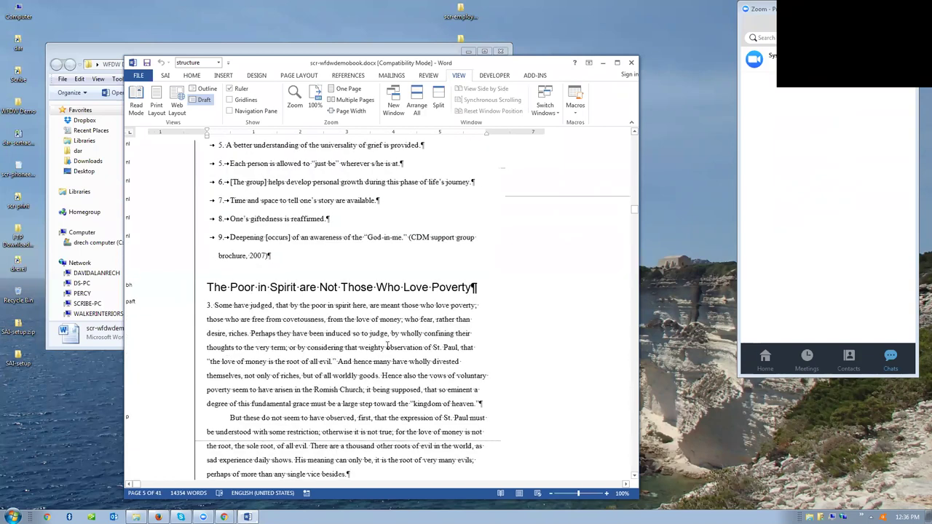
scroll(379, 347, down, 7)
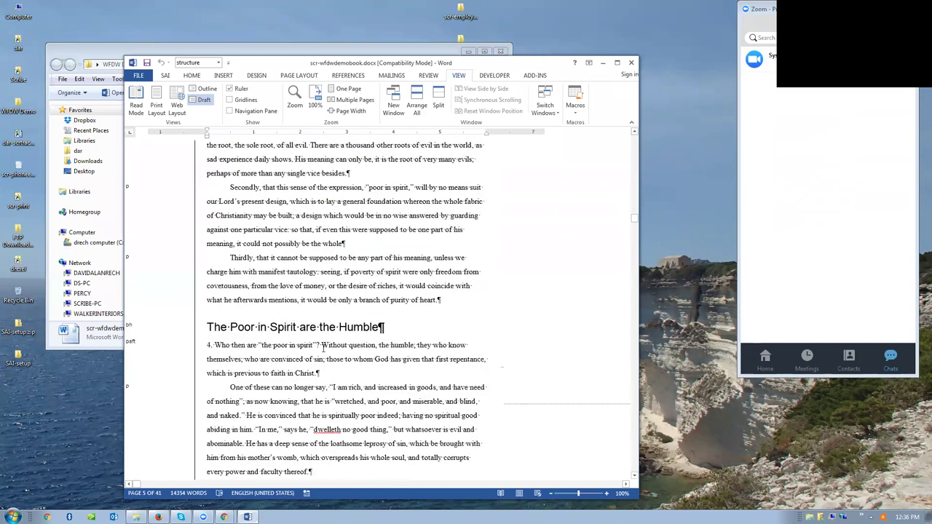
scroll(382, 321, down, 2)
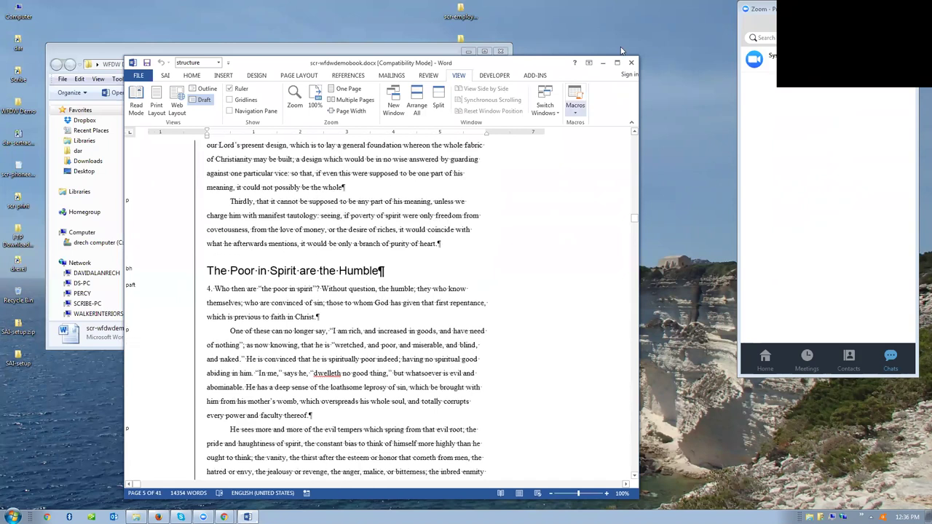
- Close the Word book and the Firefox registration window, then bring the Digital Hub Chrome window forward
click(632, 63)
mouse_move(158, 517)
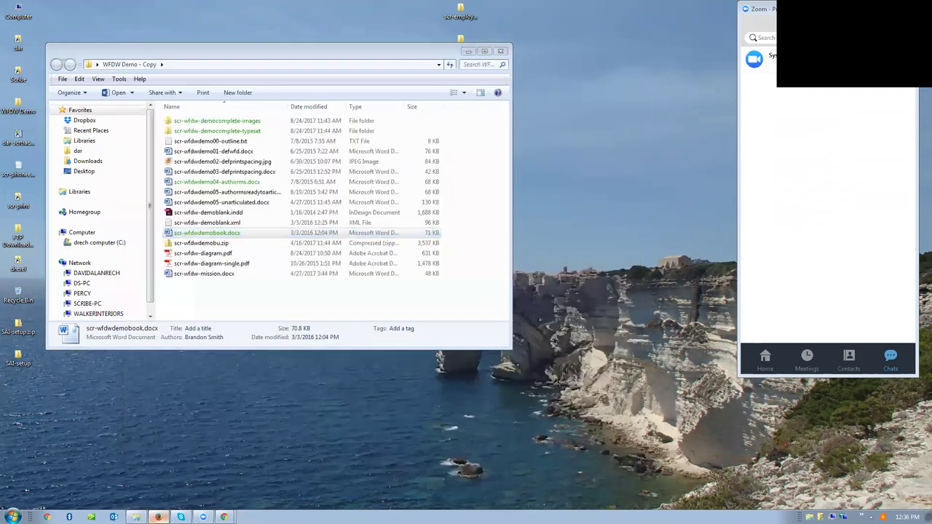
click(182, 501)
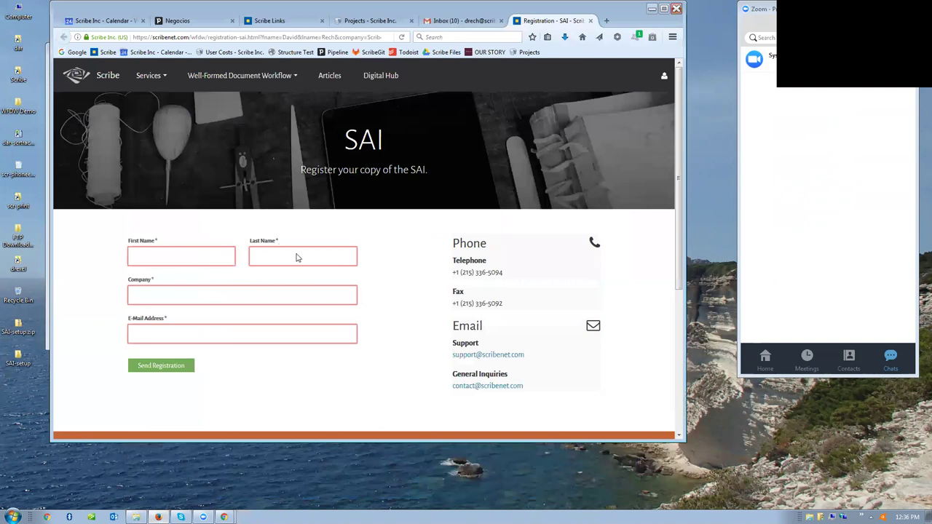
mouse_move(223, 85)
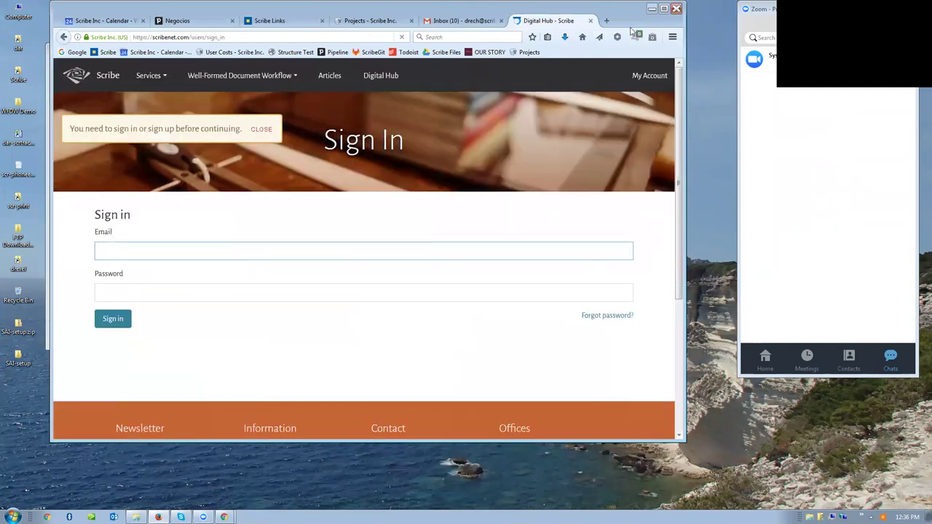
click(676, 9)
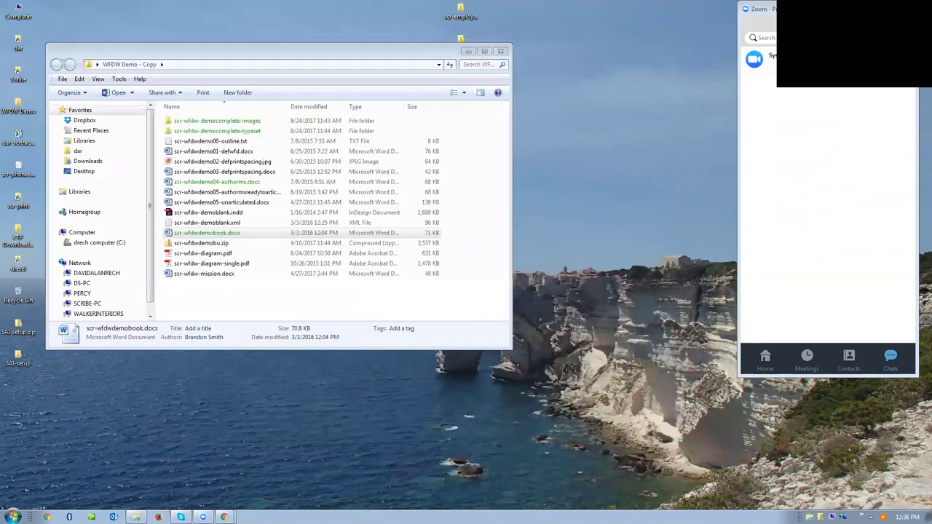
mouse_move(224, 517)
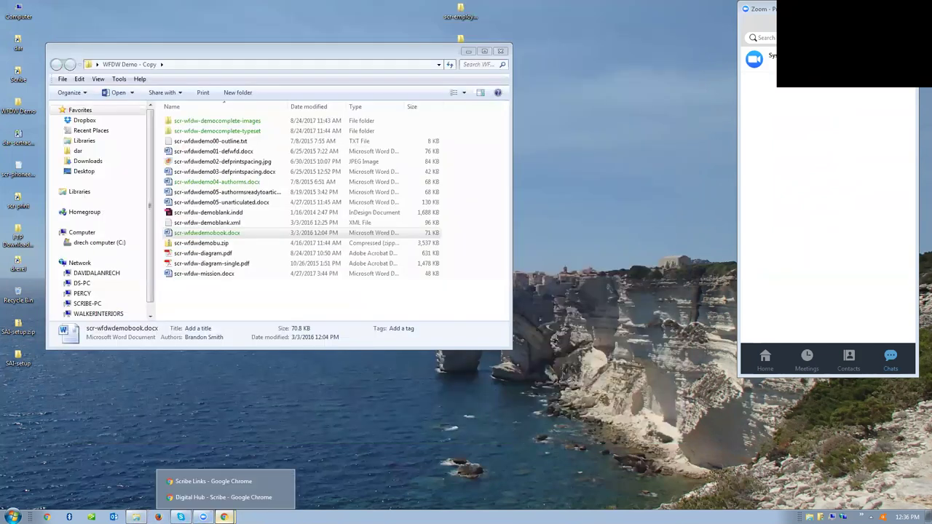
click(190, 497)
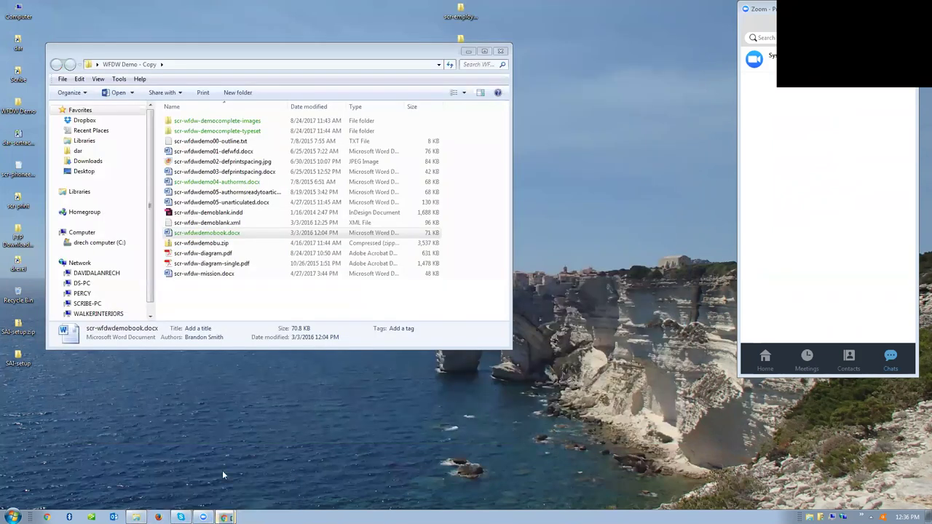
- Create a new Digital Hub project and save its project code scr-otndemo2
click(305, 169)
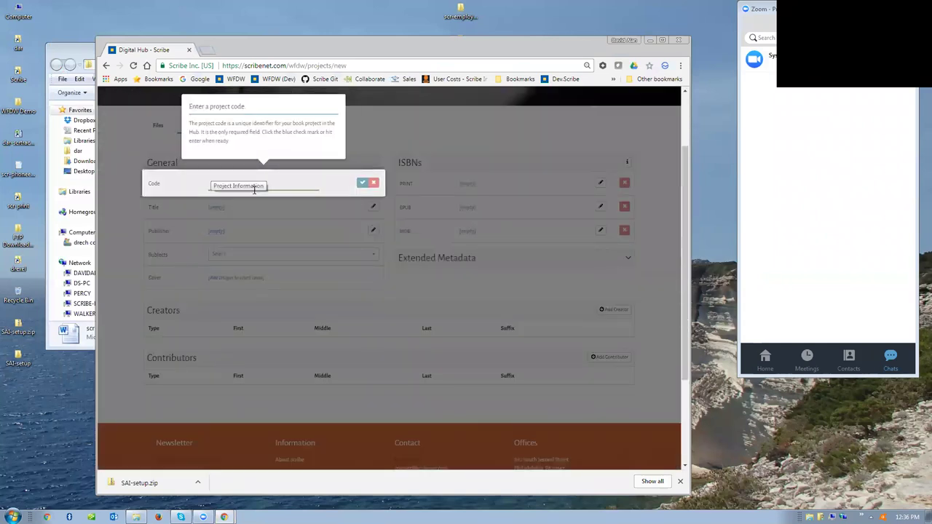
click(254, 190)
text(scr-ozdemo2)
click(362, 185)
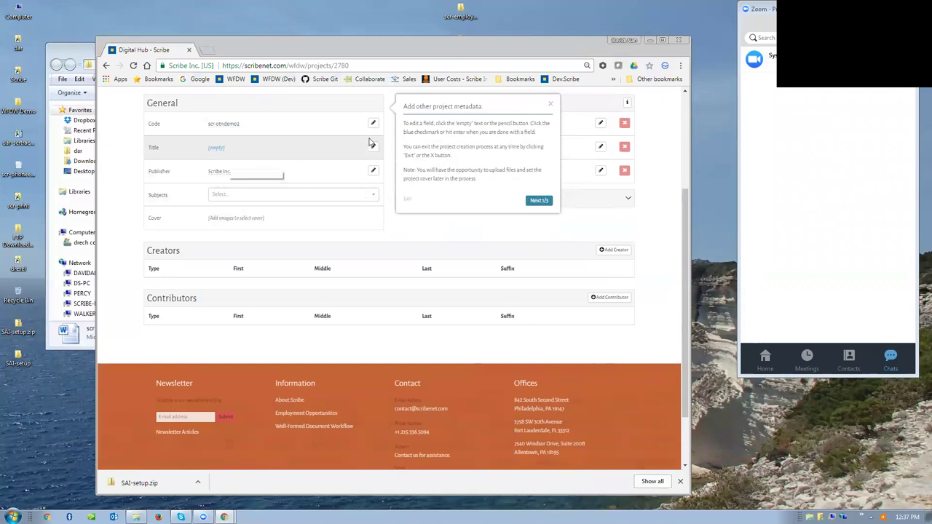
- Dismiss the metadata tips and confirm OTN Demo as the project title
click(217, 148)
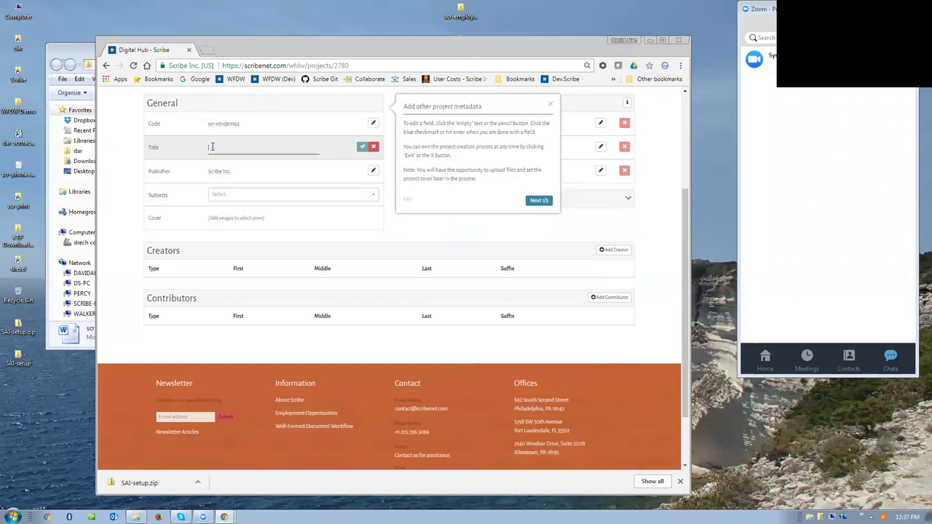
text(c)
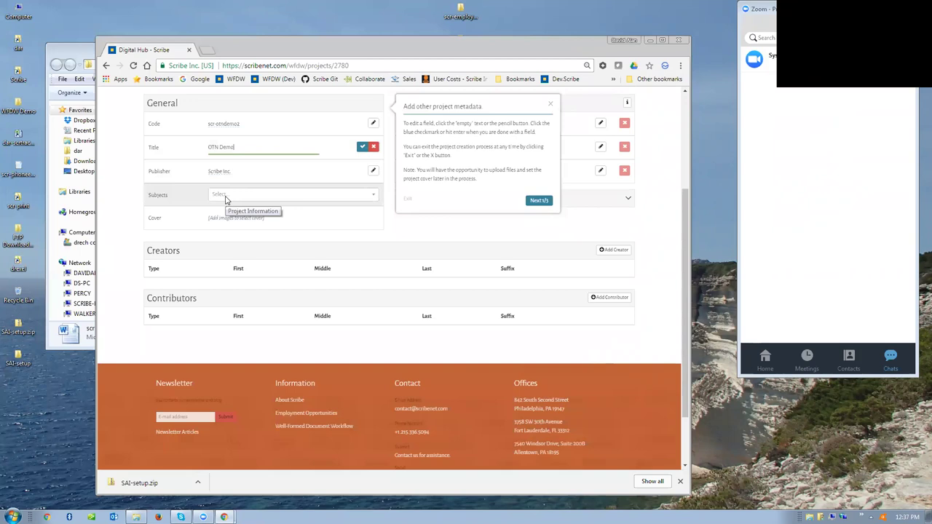
click(549, 106)
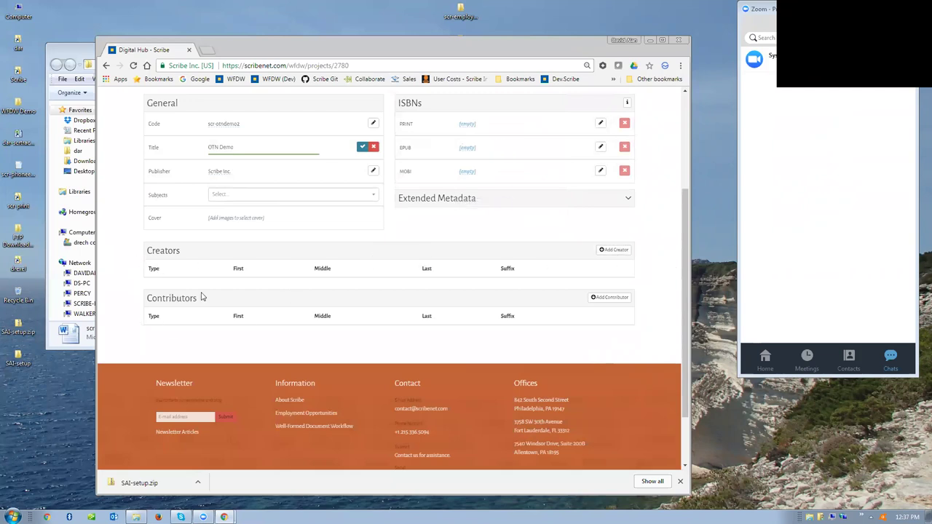
scroll(593, 329, up, 2)
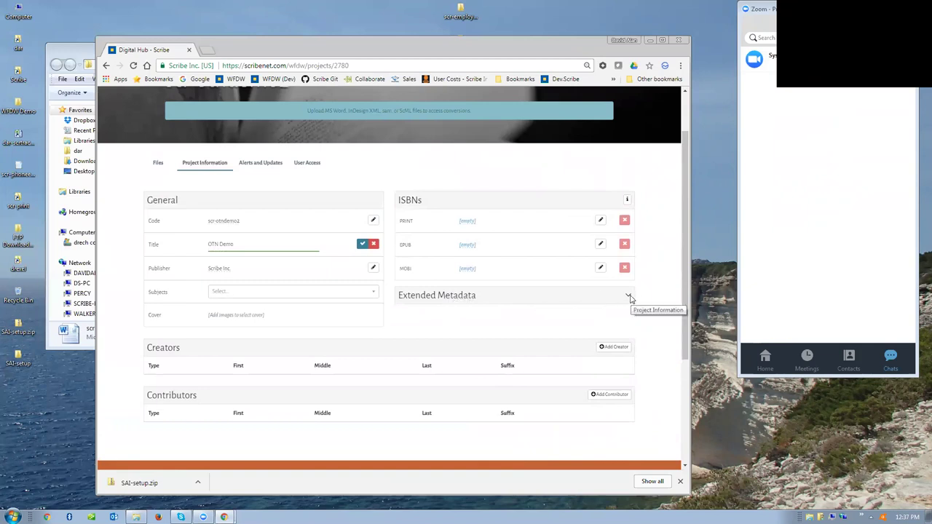
scroll(273, 388, down, 3)
scroll(192, 353, up, 4)
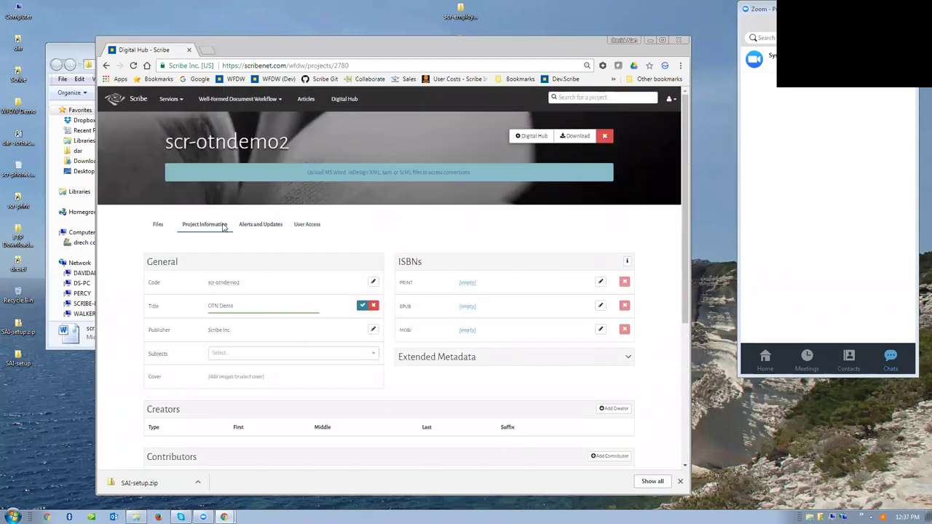
click(362, 306)
scroll(364, 308, down, 1)
scroll(364, 308, down, 2)
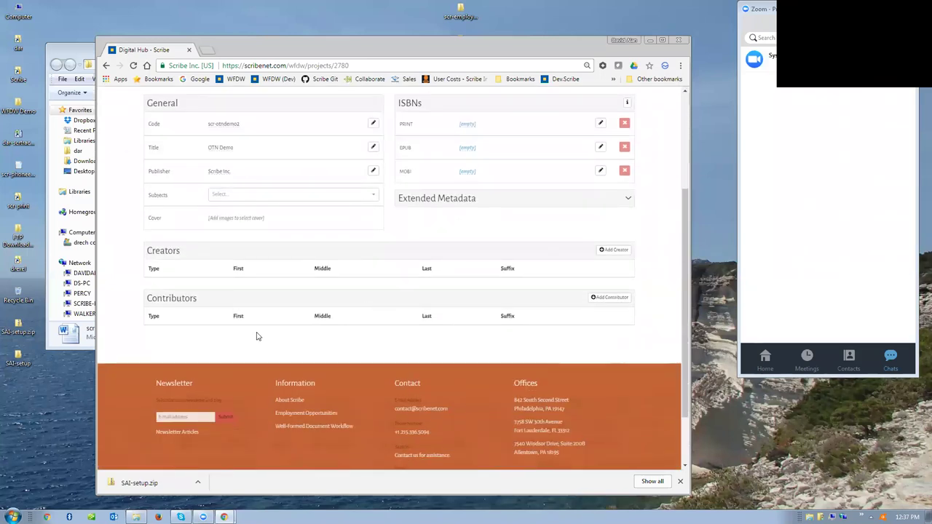
scroll(470, 247, up, 1)
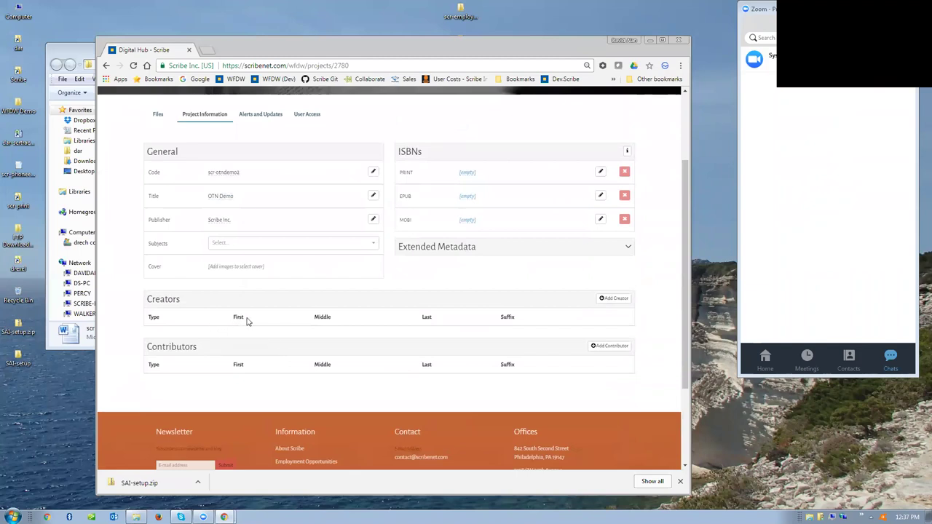
- Add a creator row with the author's first and last name and save it as Author
click(614, 298)
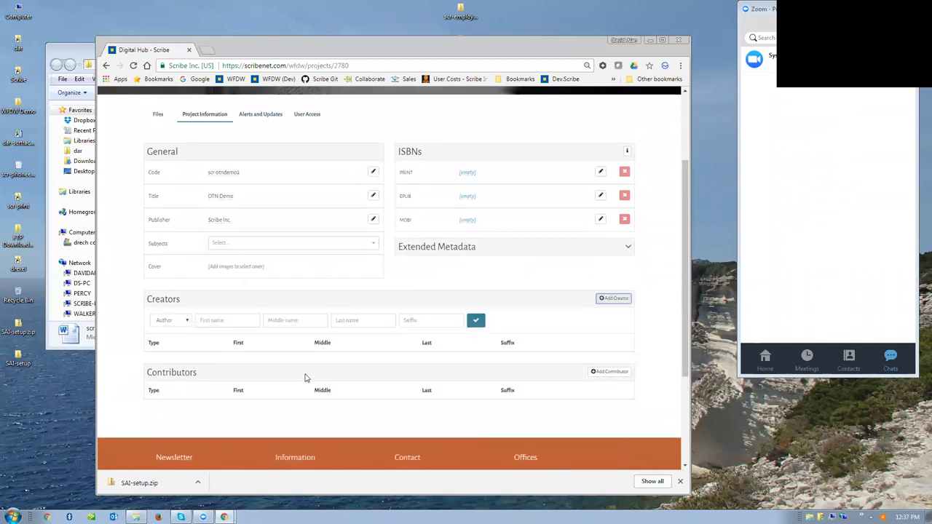
click(237, 318)
text(David)
key(Tab)
key(Tab)
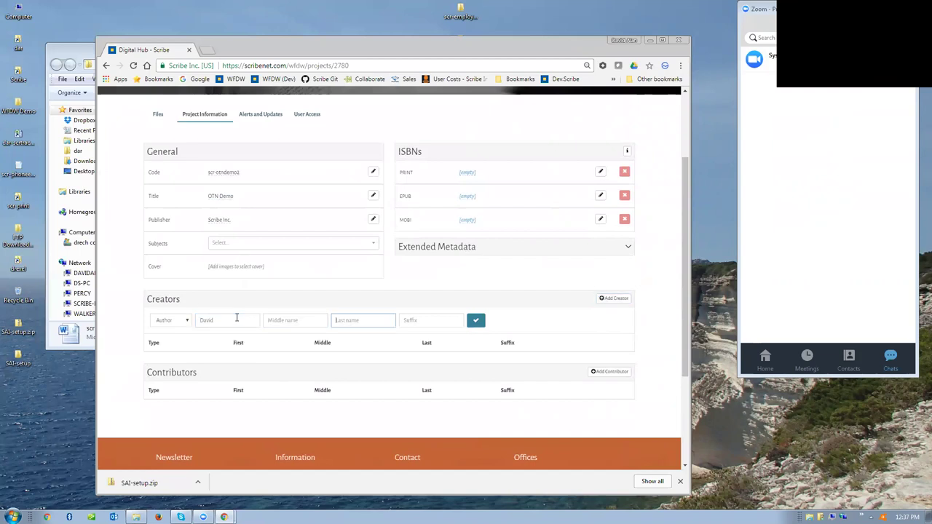
text(Rech)
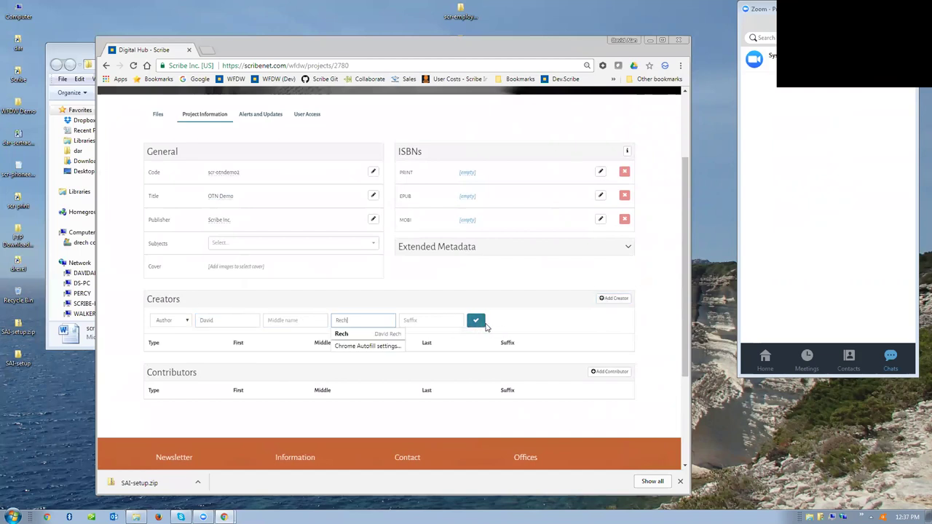
click(475, 322)
scroll(475, 325, down, 1)
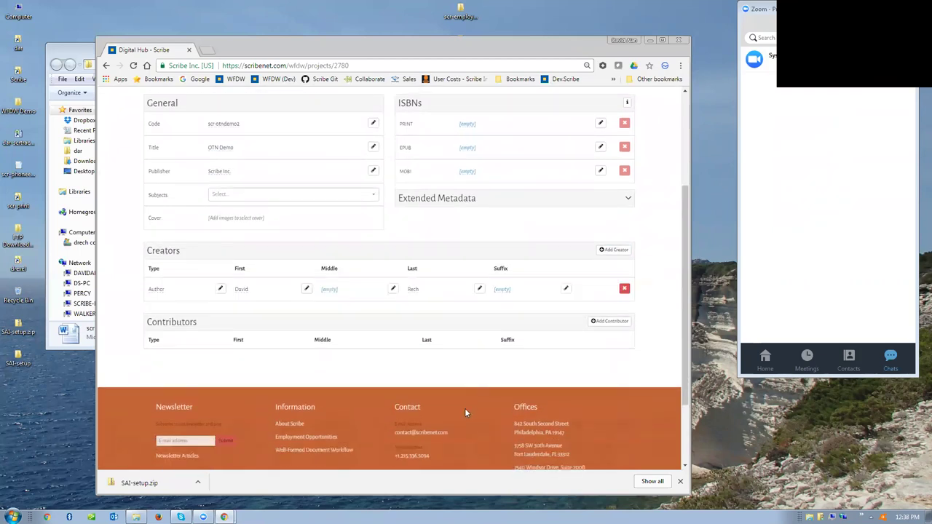
scroll(229, 385, up, 3)
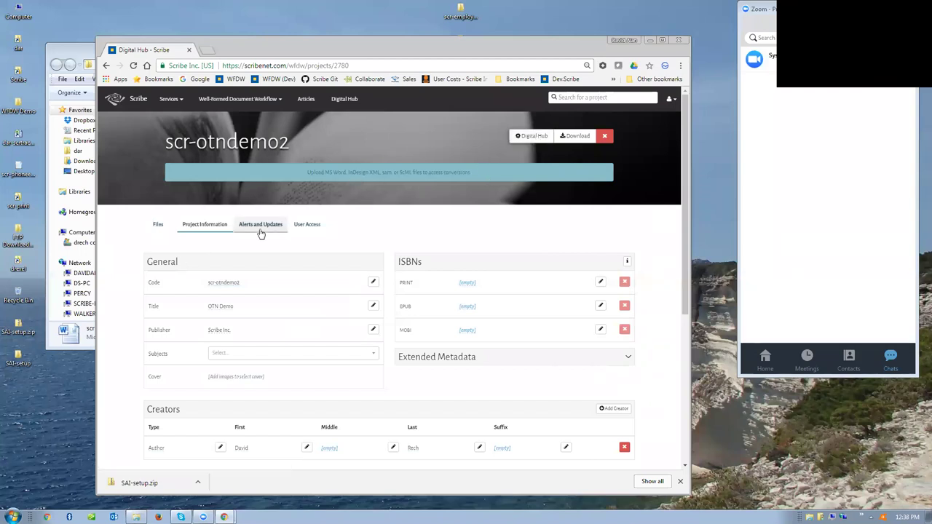
- On the Files tab, drag scr-wfdwdemobook.docx from Explorer into the upload queue
click(159, 226)
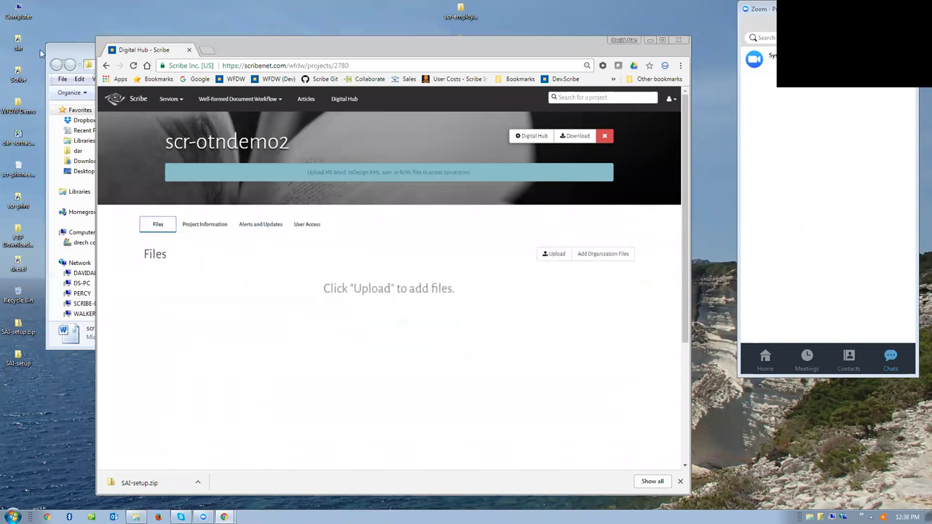
click(85, 53)
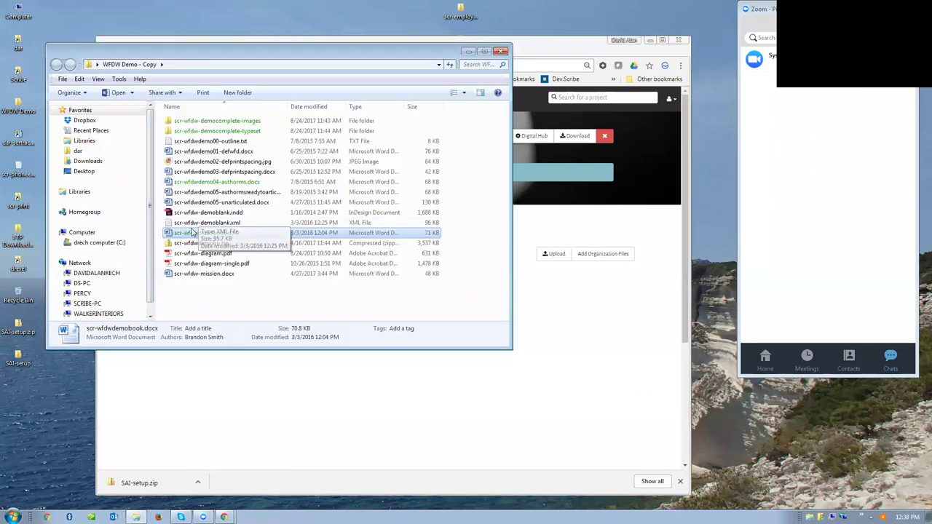
drag(346, 334, 389, 396)
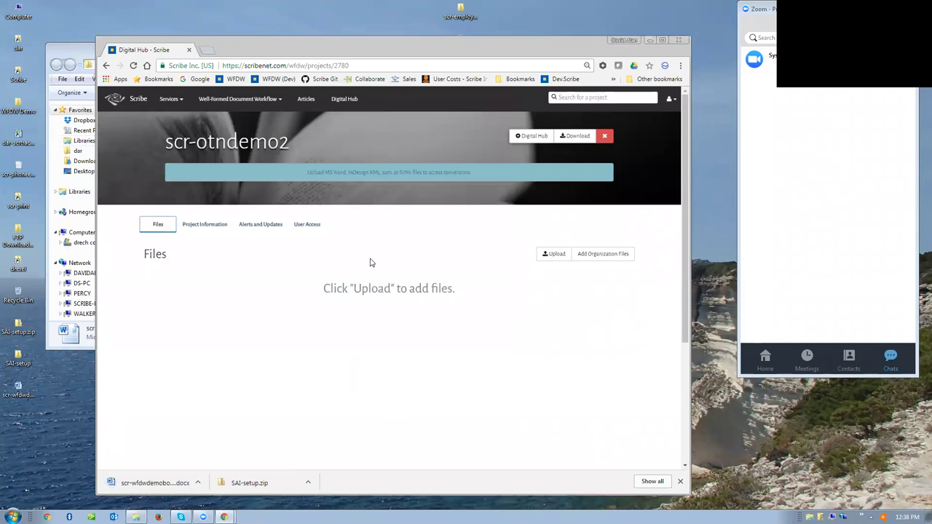
click(554, 254)
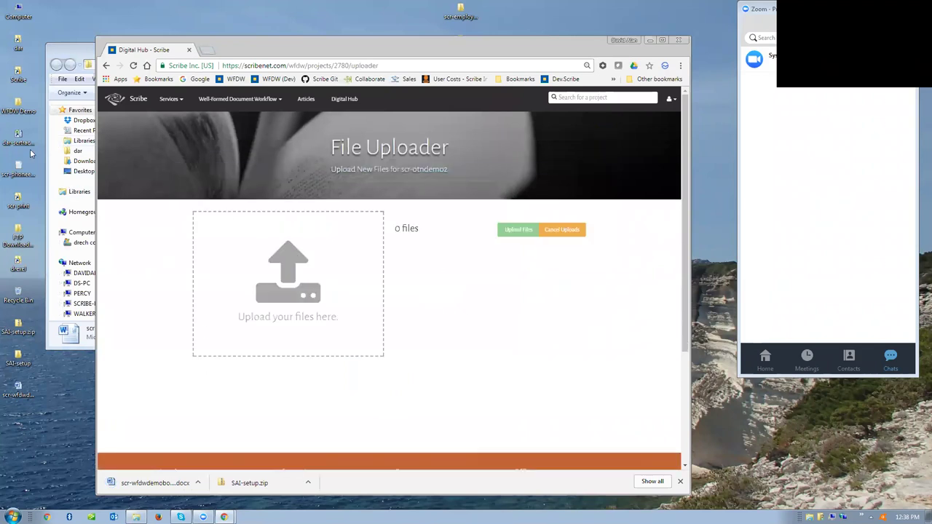
click(53, 142)
drag(184, 231, 291, 408)
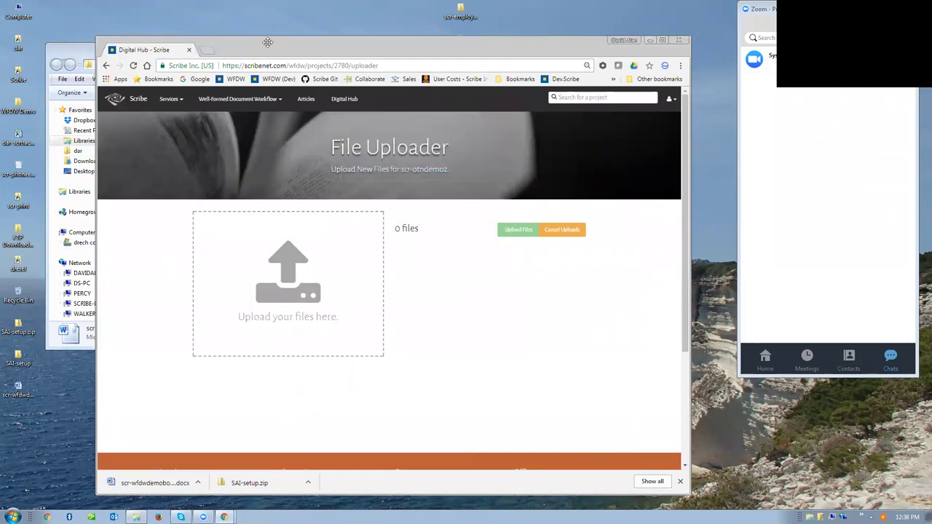
drag(268, 46, 350, 46)
click(113, 52)
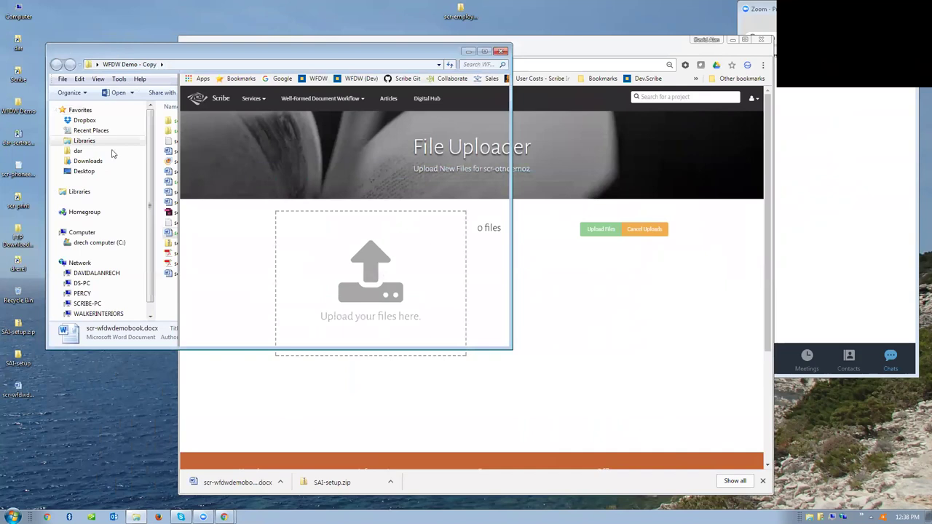
drag(113, 52, 73, 52)
drag(151, 233, 352, 355)
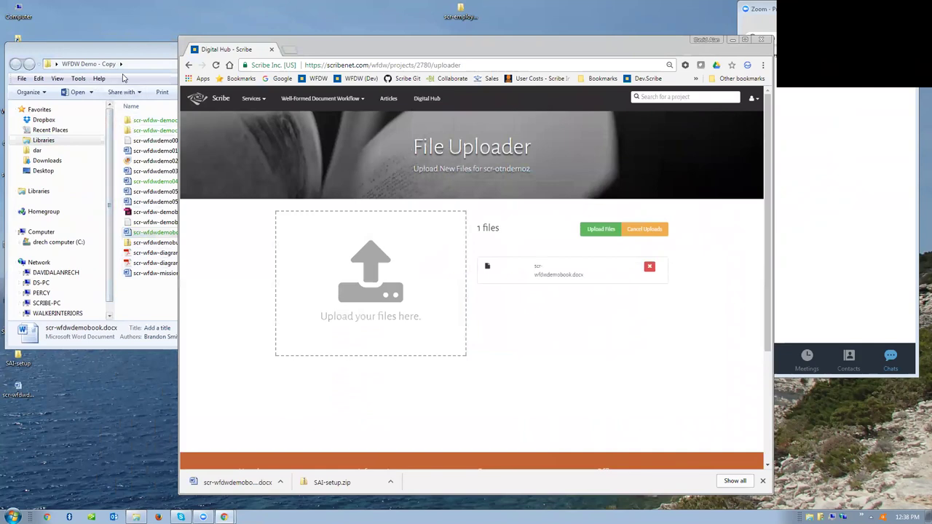
- Queue the three images from scr-wfdw-democomplete-images and set scr-wfdw-cover.jpg as the cover
click(125, 55)
double_click(157, 121)
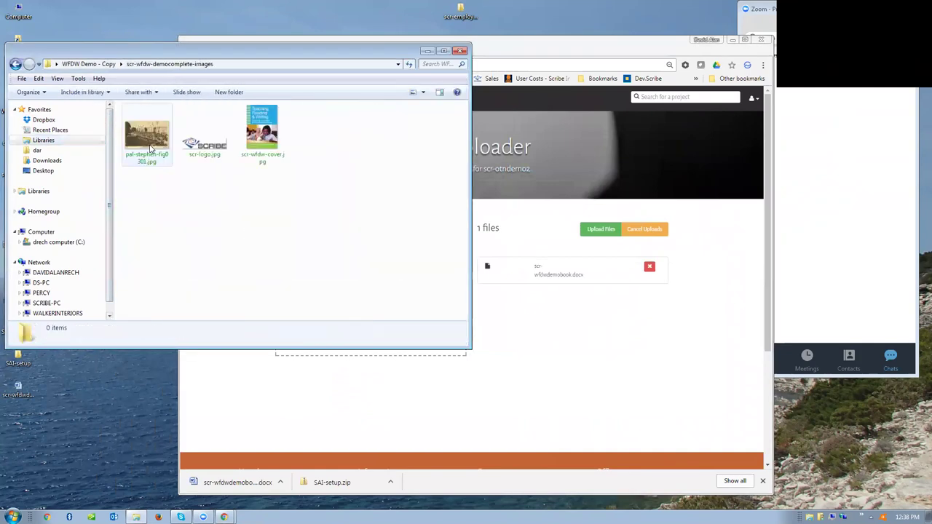
drag(331, 212, 121, 102)
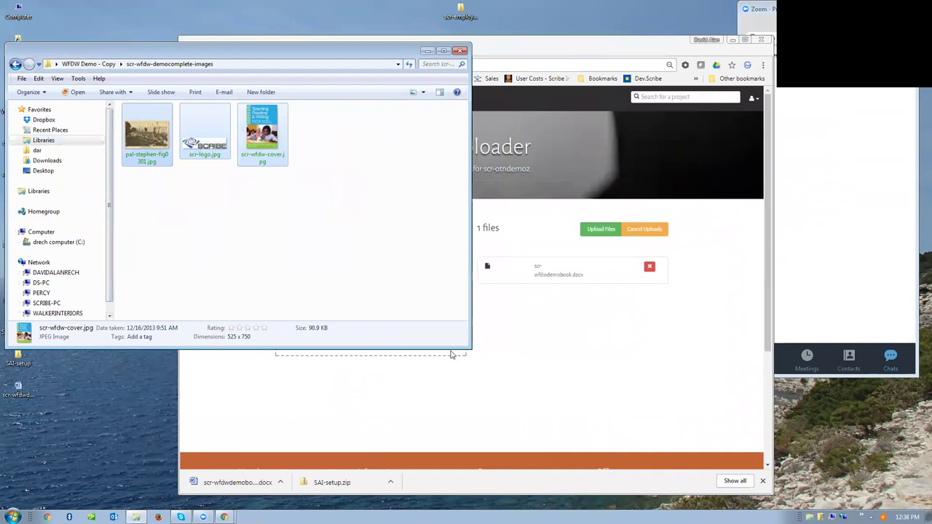
drag(471, 349, 315, 404)
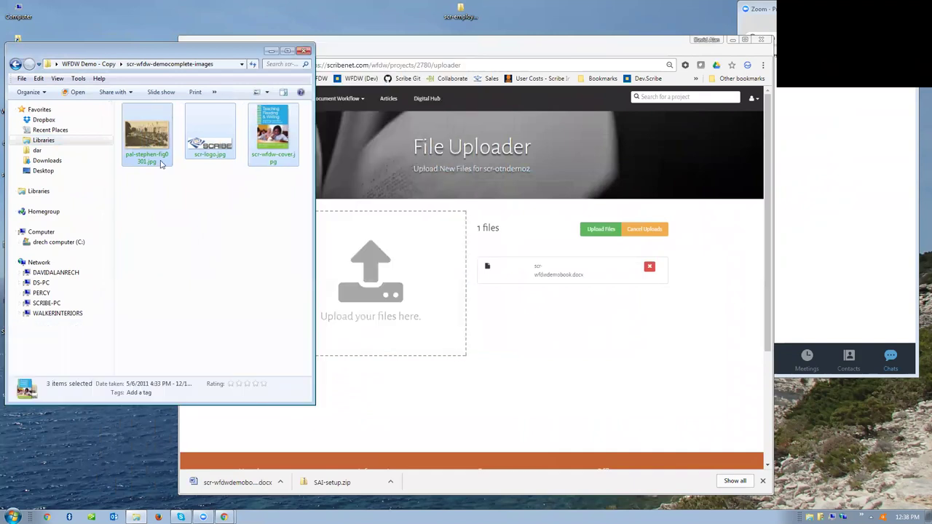
drag(195, 169, 371, 282)
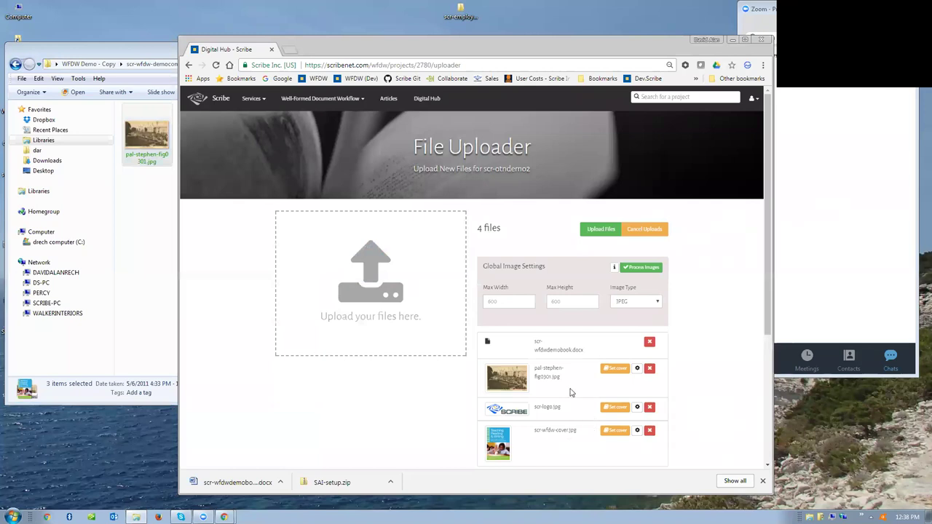
scroll(571, 392, down, 1)
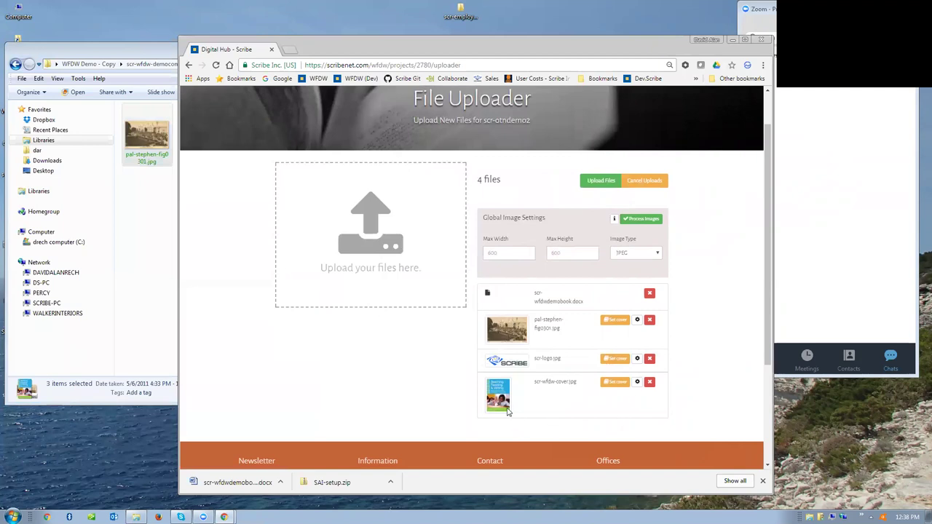
click(609, 383)
- Upload the four queued files, then convert the MS Word file to ePub v3 + MOBI
click(597, 182)
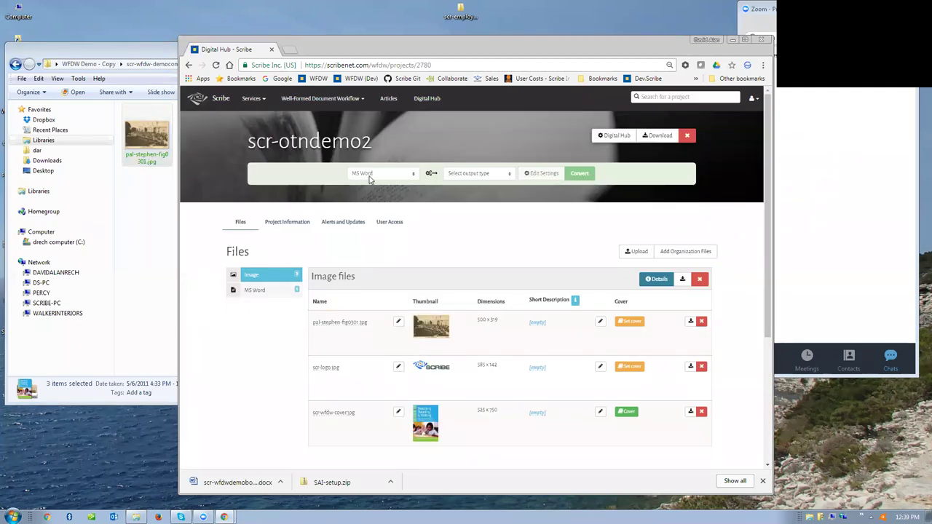
click(461, 176)
click(464, 203)
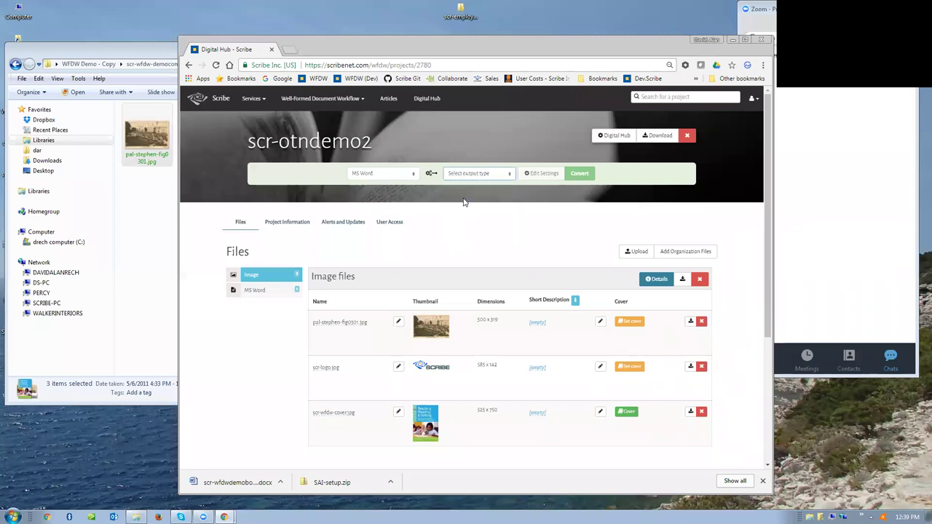
click(581, 174)
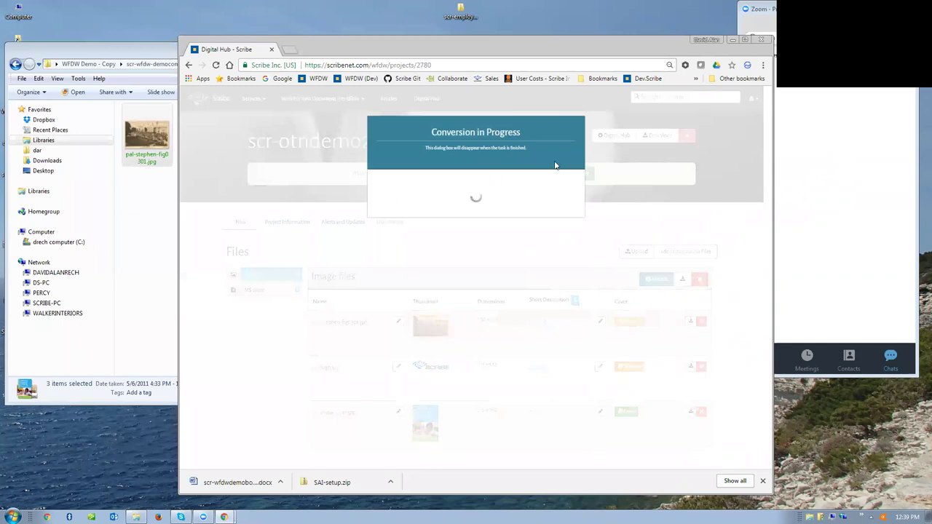
- Open scr-wfdw-demoblank.indd in InDesign past the link and font warnings, then return to Chrome
click(160, 206)
click(15, 64)
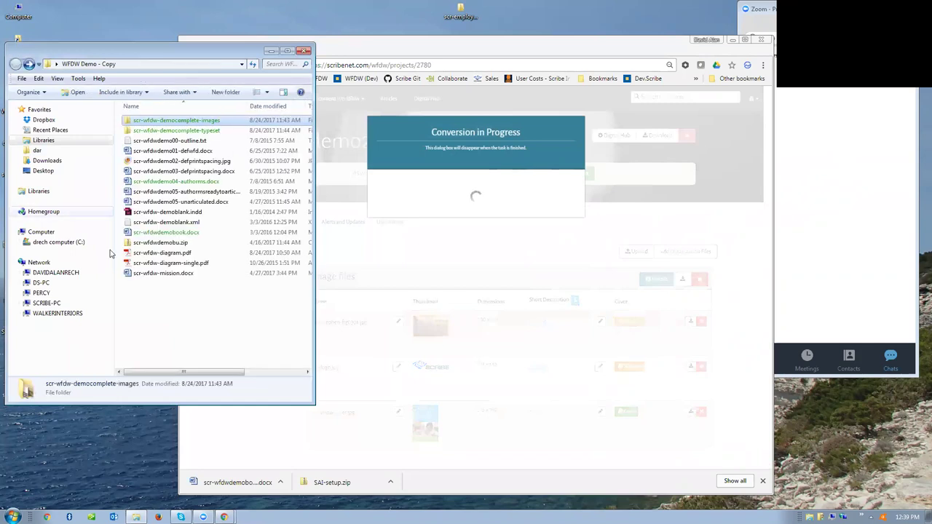
click(139, 212)
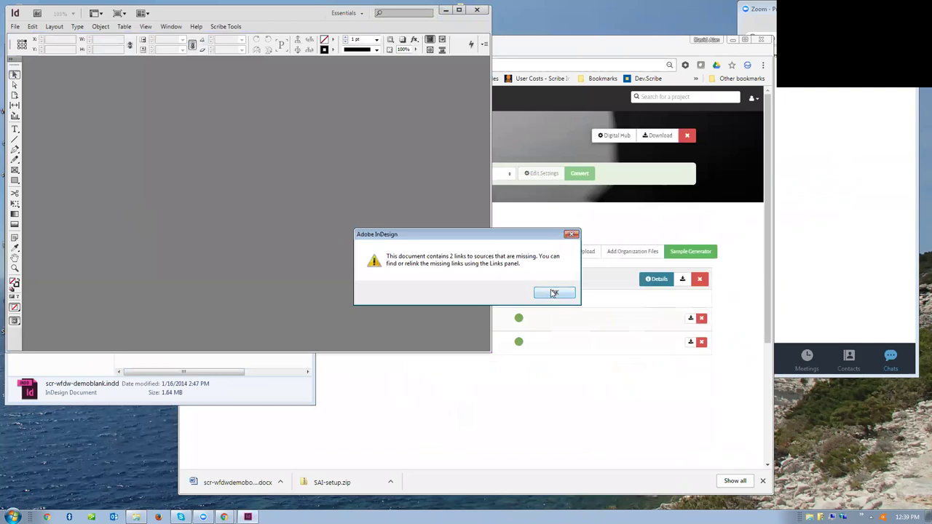
click(552, 292)
click(543, 323)
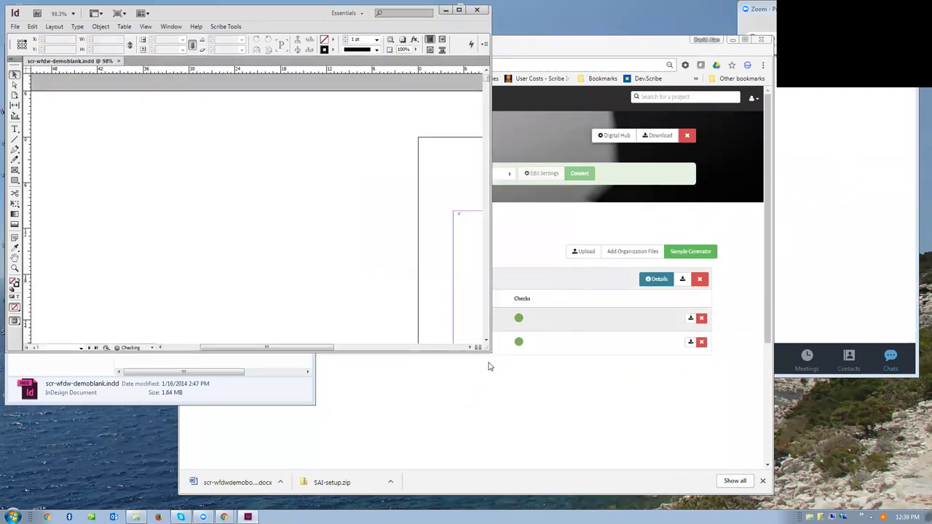
drag(489, 359, 588, 461)
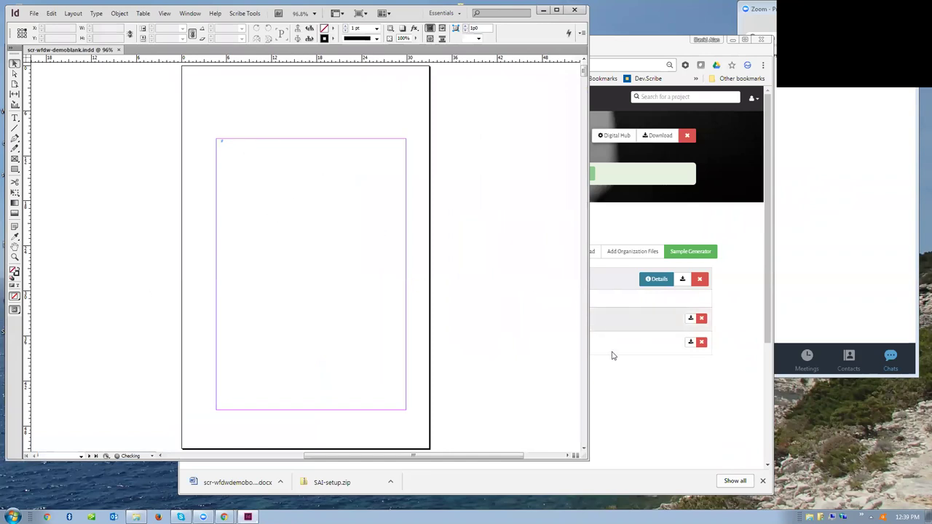
click(632, 391)
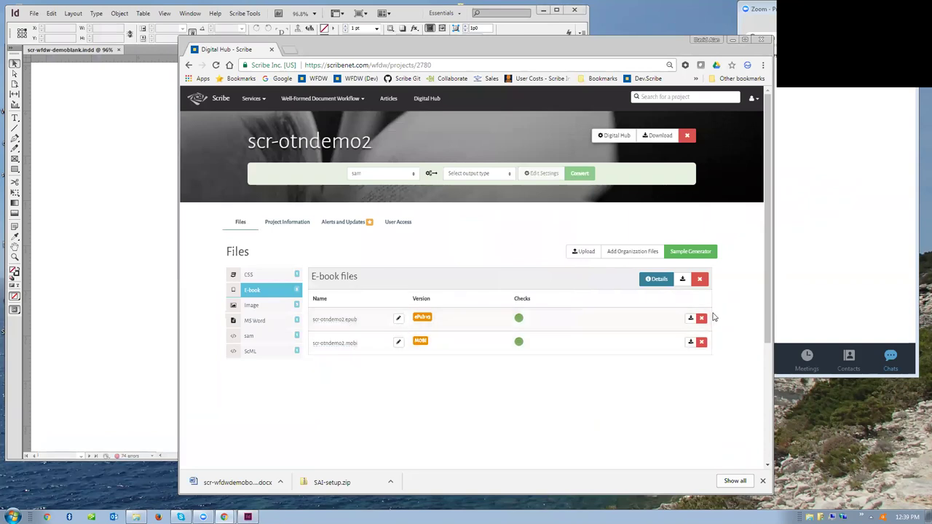
- Download scr-otndemo2.epub, then run an IDTT conversion that yields scr-wfdwdemobook.txt
click(691, 320)
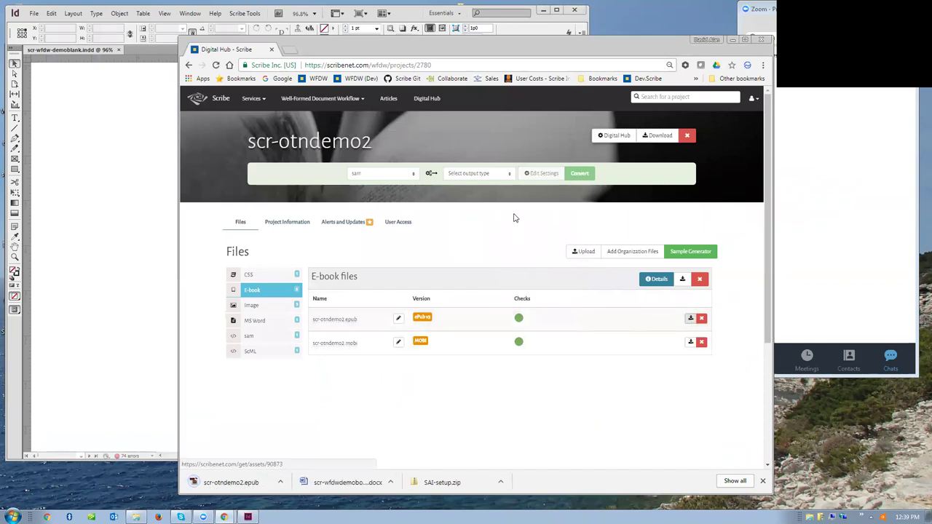
click(509, 178)
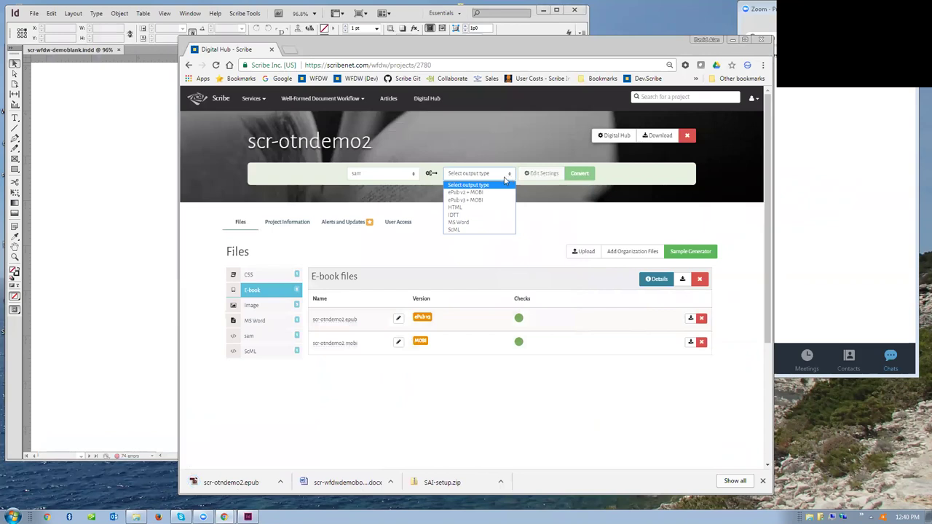
click(452, 219)
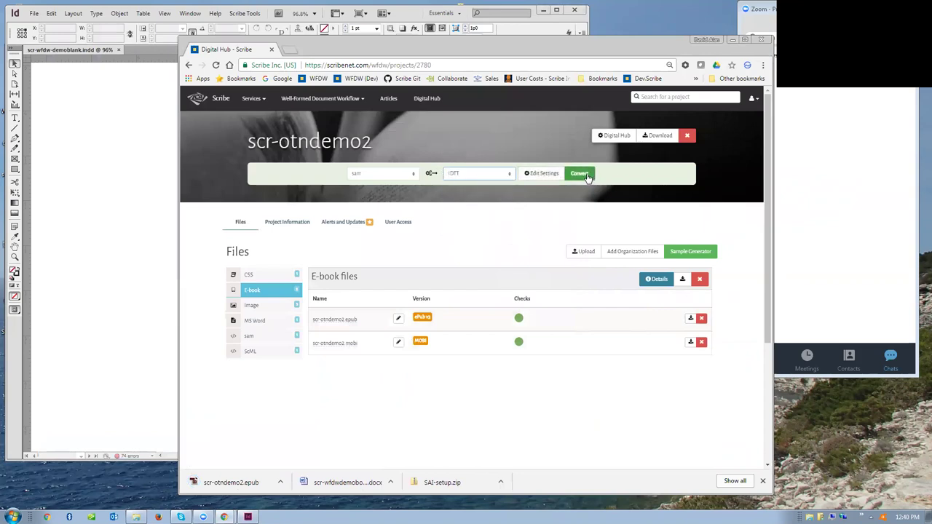
click(587, 176)
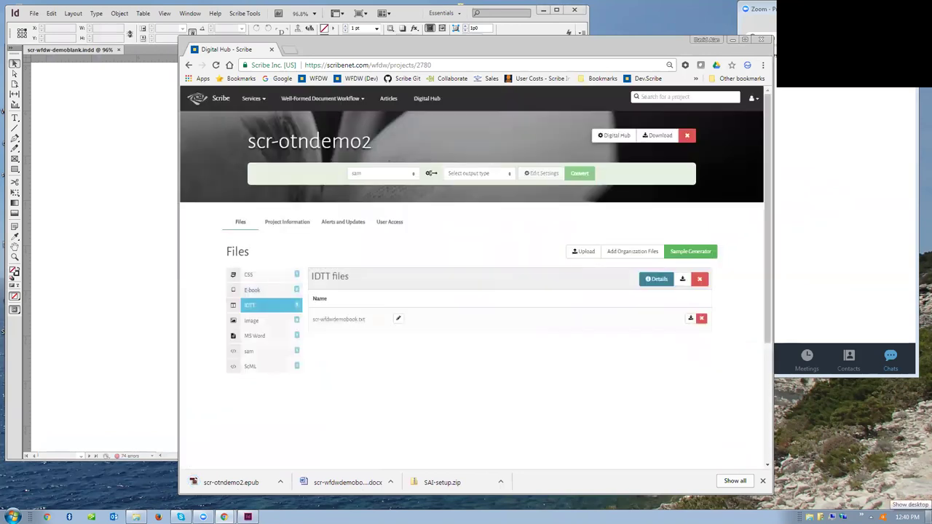
- Move scr-otndemo2.epub beside the WFDW Demo - Copy folder on the desktop and open it in Adobe Digital Editions
key(super+d)
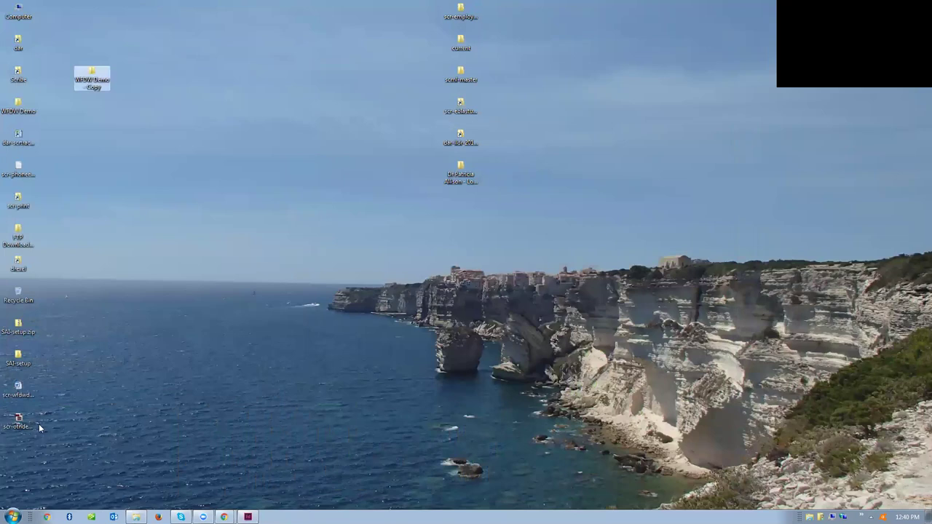
drag(33, 425, 98, 161)
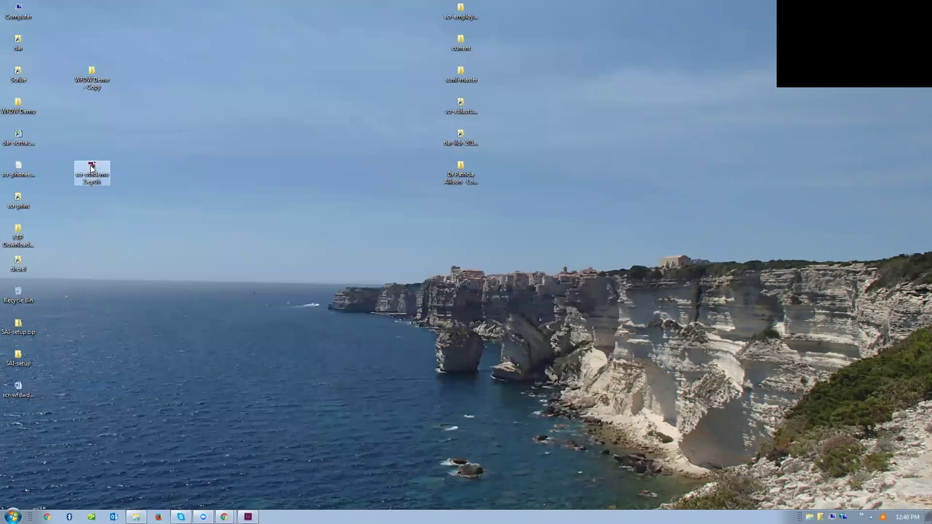
double_click(91, 167)
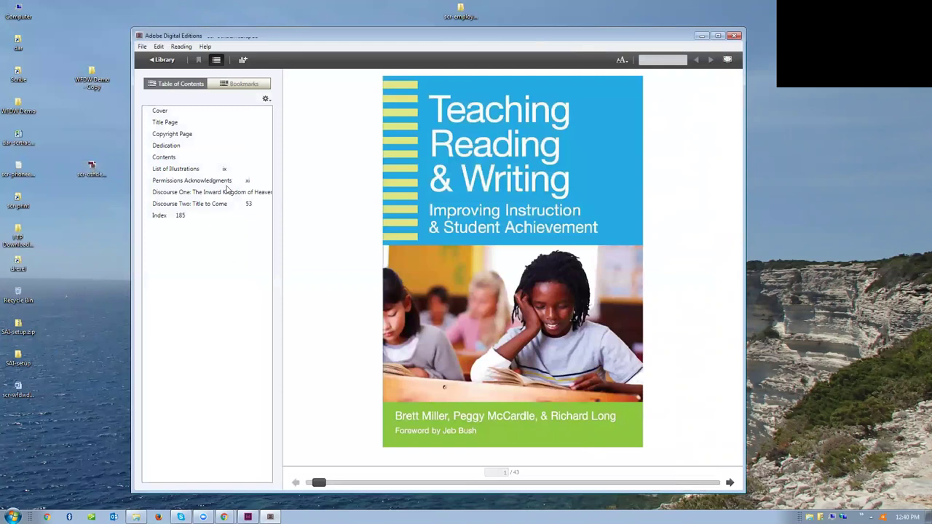
- Page through the EPUB into chapter one, then close Digital Editions without adding it to the library
click(733, 484)
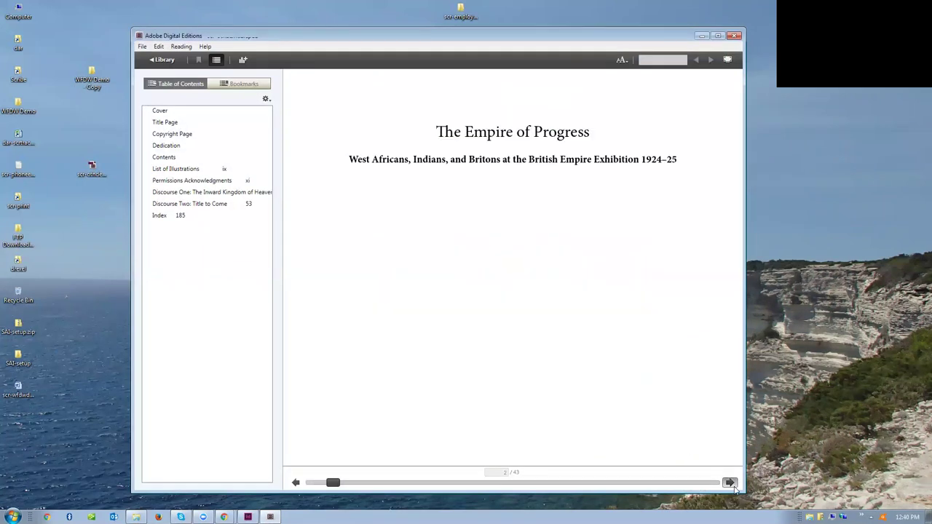
click(733, 487)
click(730, 484)
click(731, 483)
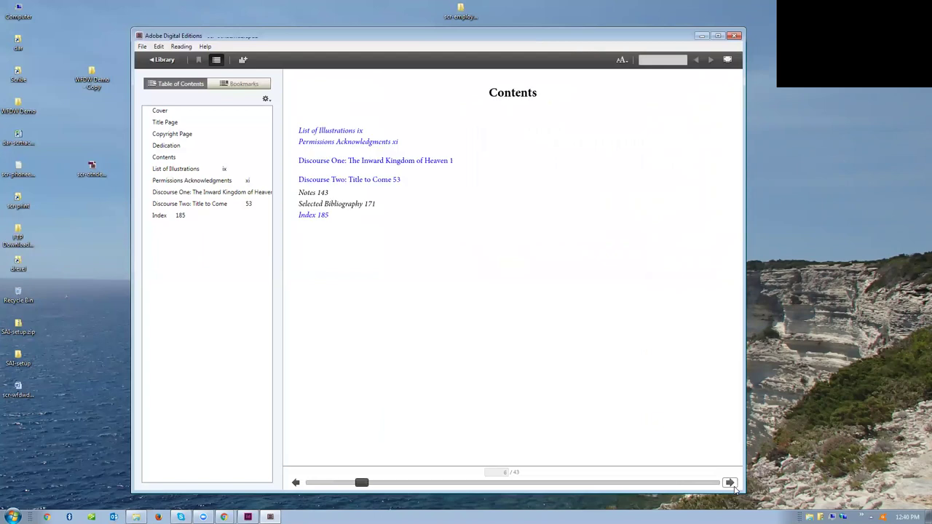
click(731, 484)
click(730, 484)
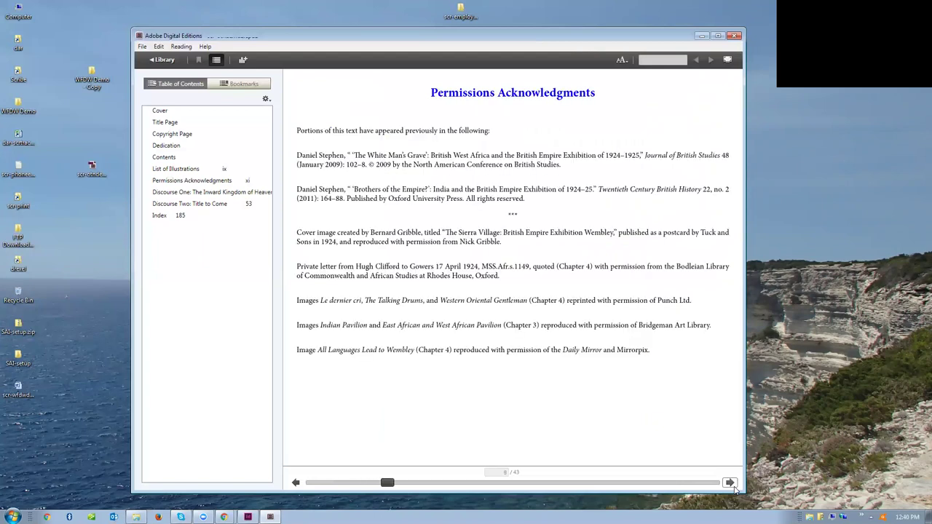
click(731, 484)
click(734, 486)
click(731, 484)
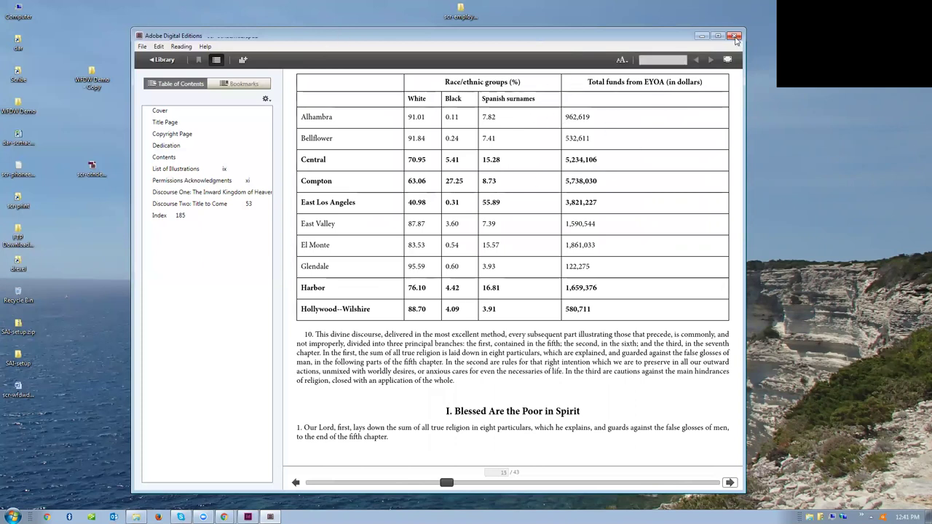
click(735, 37)
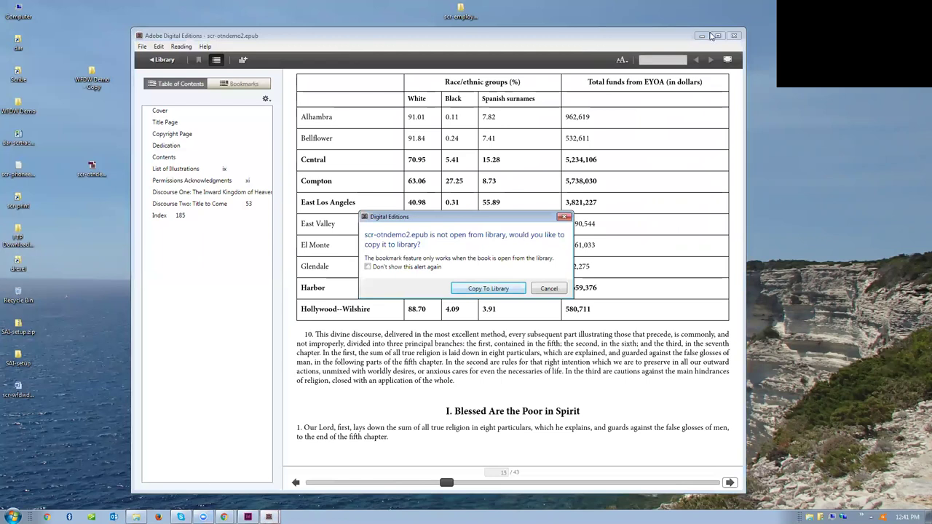
click(543, 289)
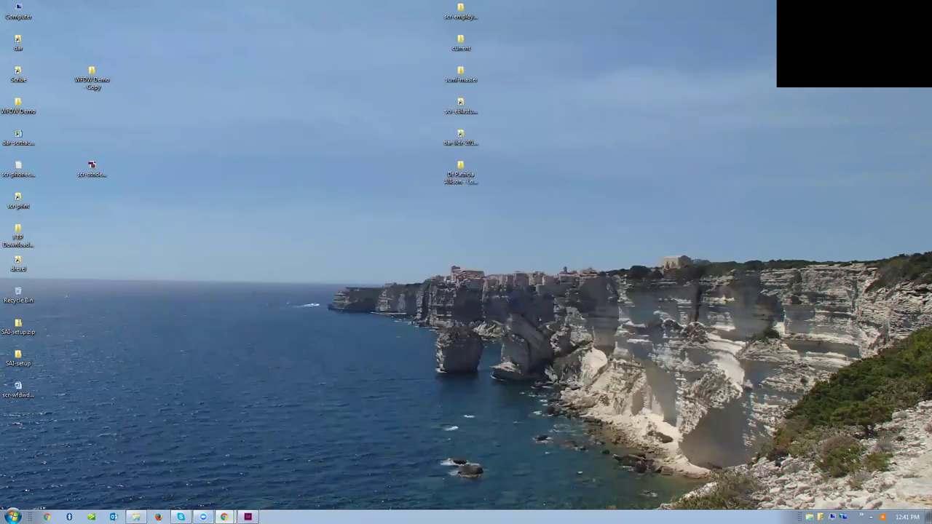
- Download scr-wfdwdemobook.txt from the IDTT row in Chrome, then return to scr-wfdw-demoblank.indd in InDesign
mouse_move(204, 517)
click(216, 497)
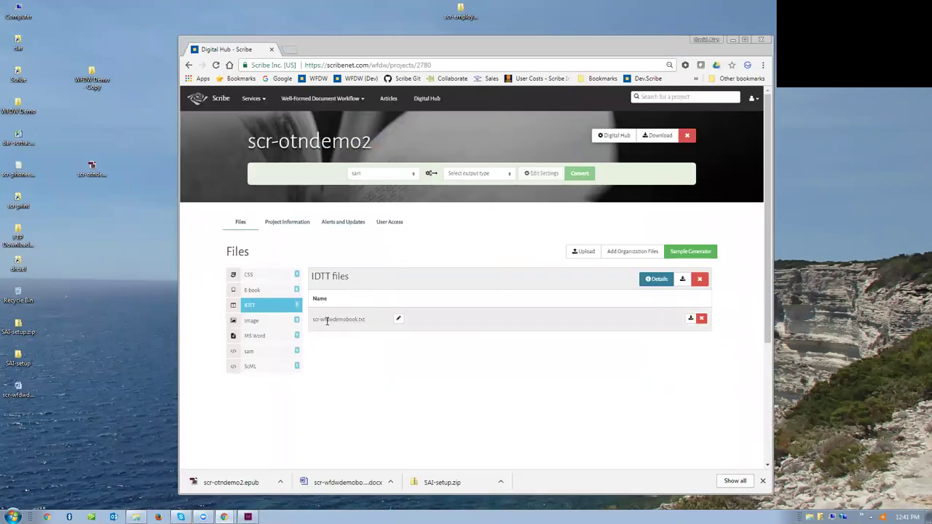
click(692, 321)
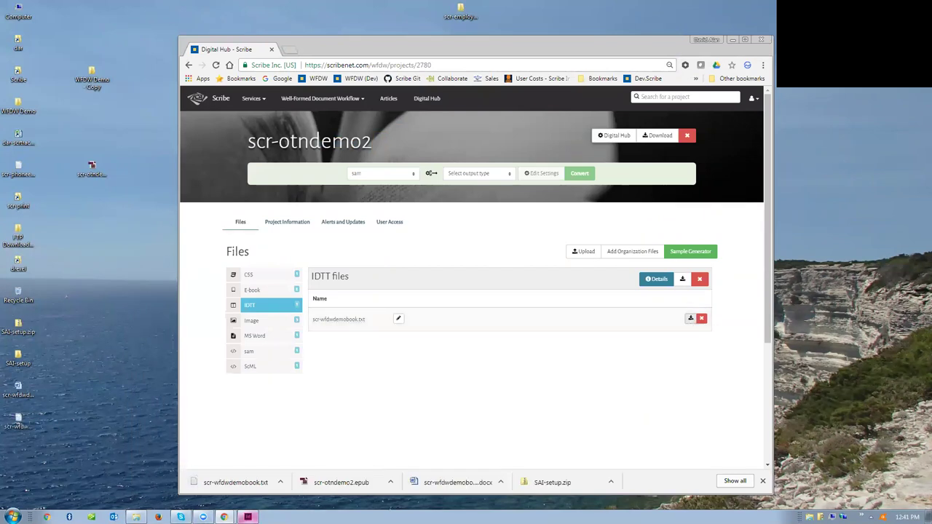
click(248, 518)
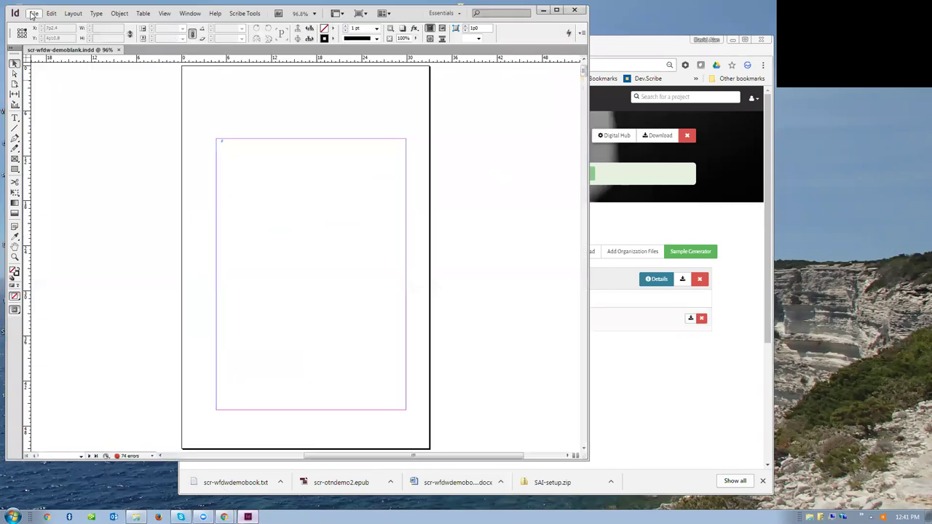
- Place scr-wfdwdemobook.docx into the blank template's page frame, accepting the font substitutions
click(34, 13)
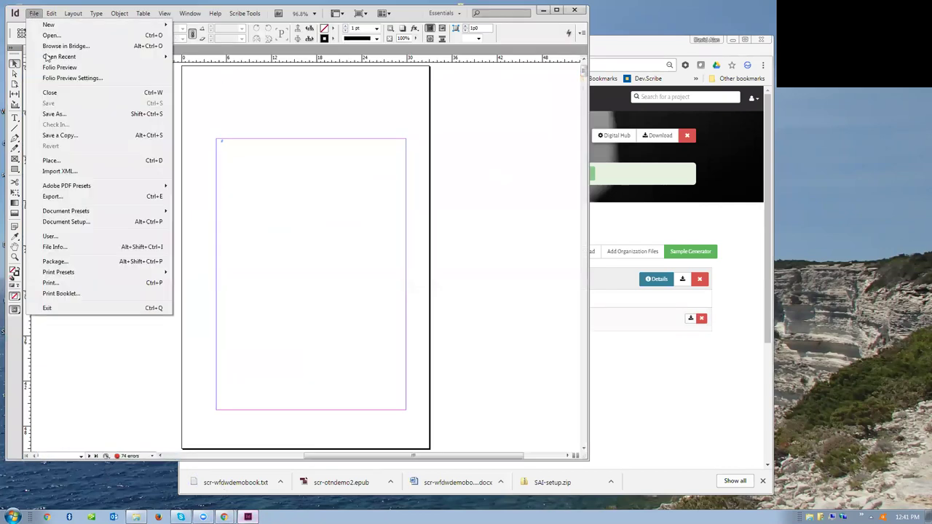
click(54, 160)
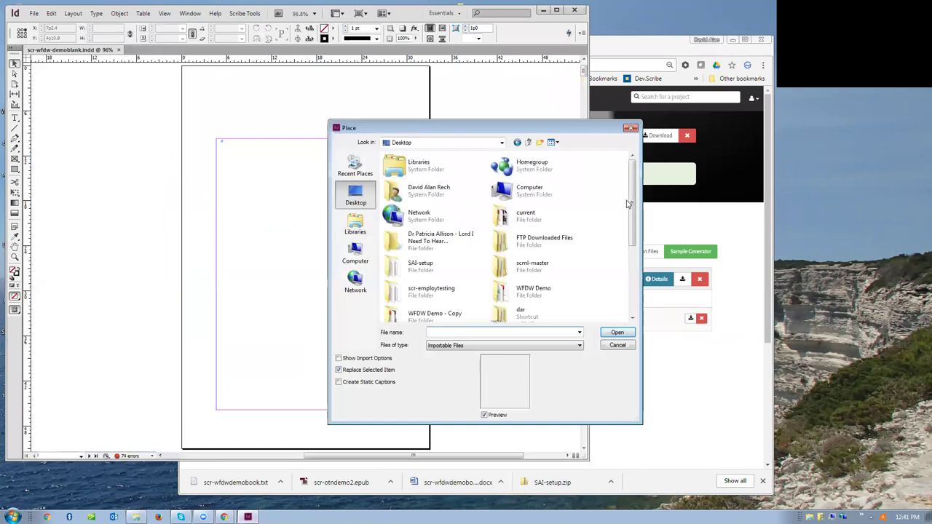
drag(632, 205, 641, 268)
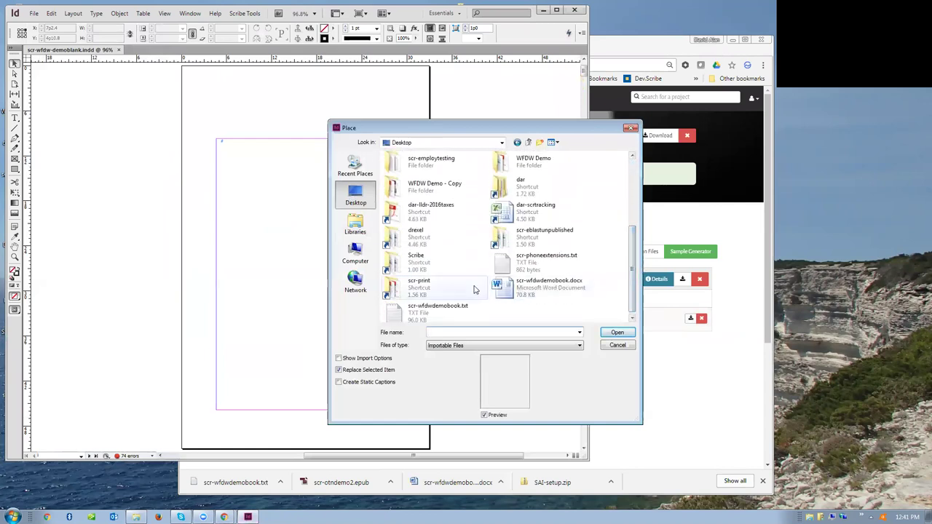
click(498, 289)
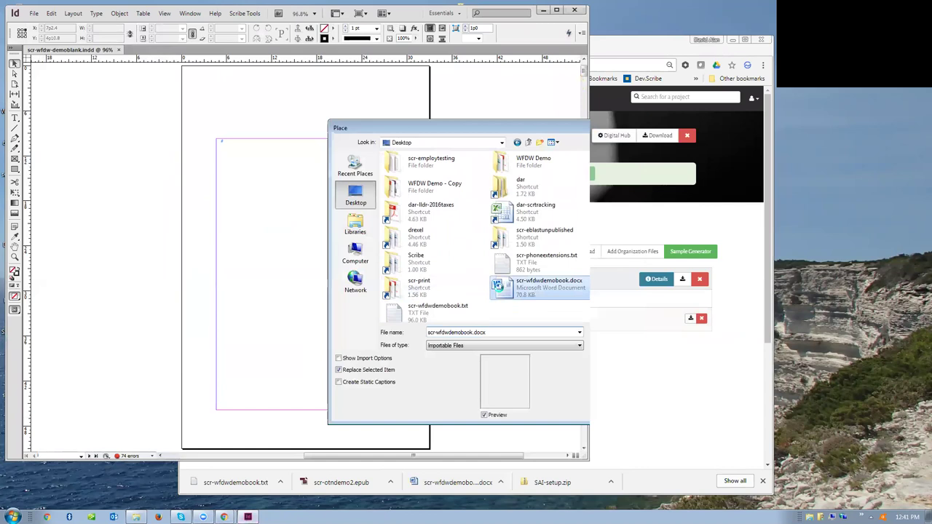
double_click(500, 288)
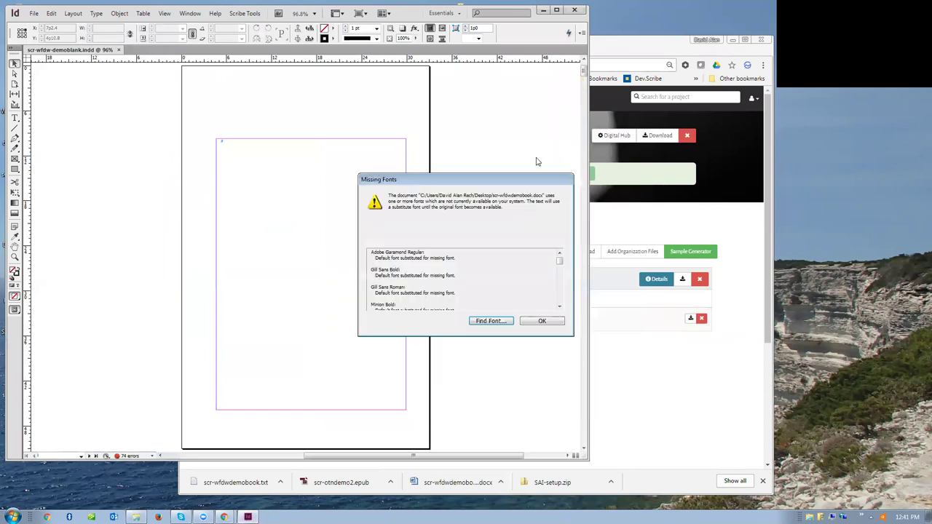
click(543, 322)
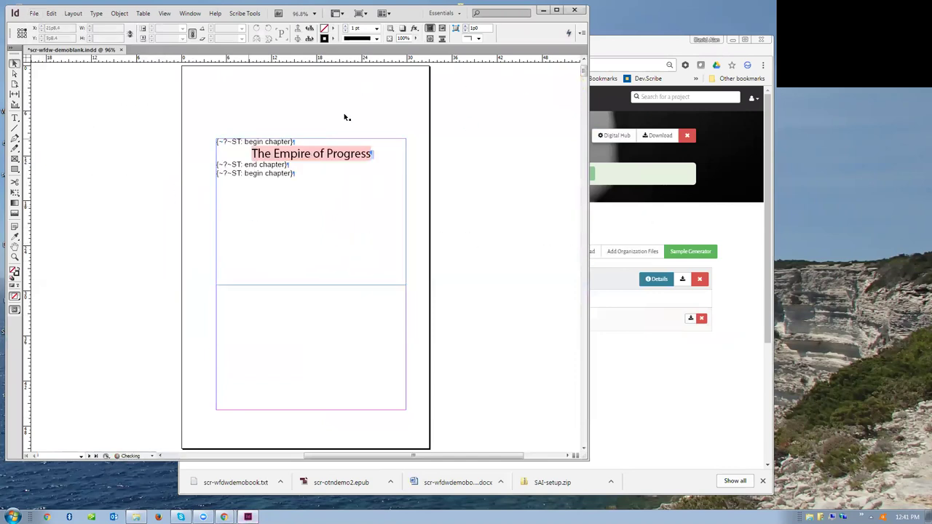
click(344, 139)
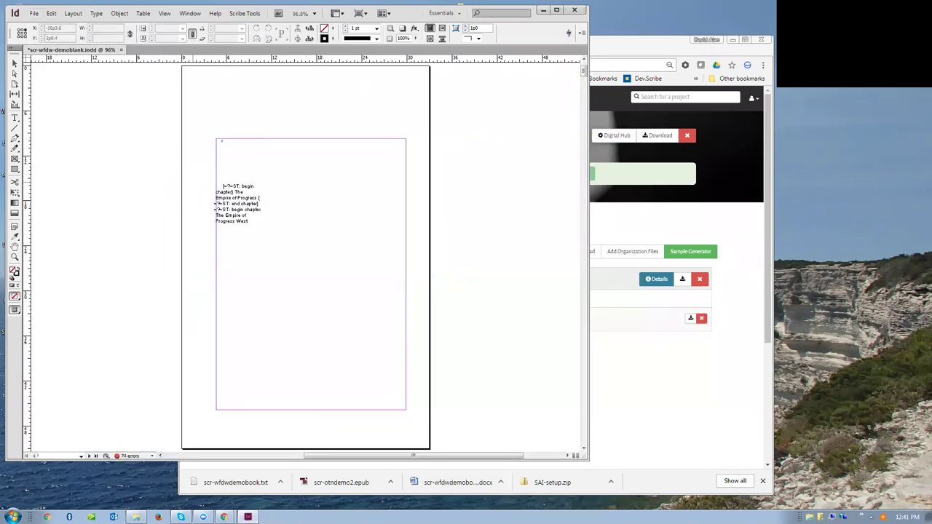
click(274, 188)
- Close the document without saving and open the WFDW Demo - Copy folder
click(575, 9)
click(481, 292)
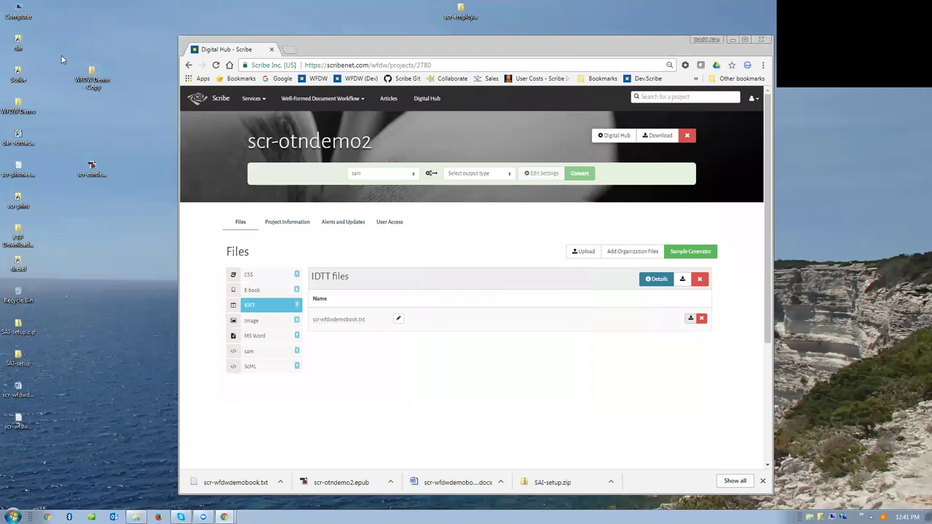
double_click(92, 78)
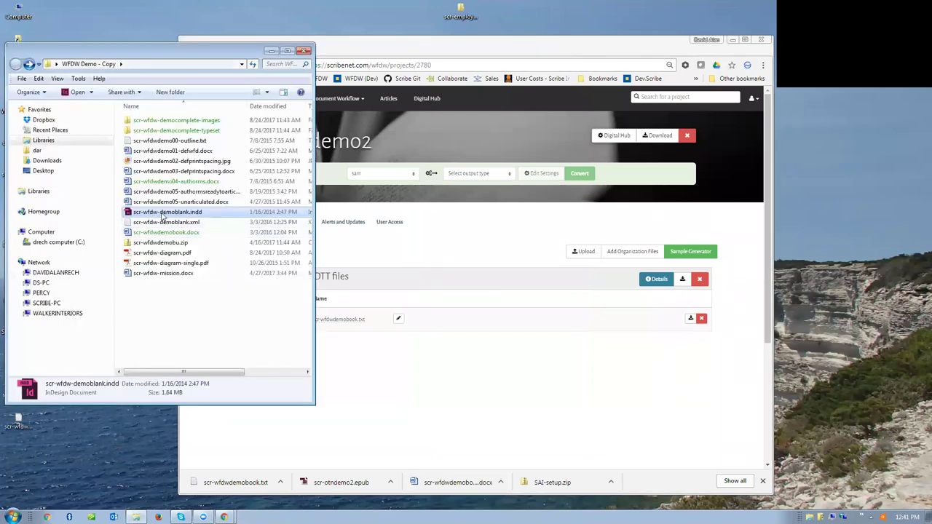
- Reopen scr-wfdw-demoblank.indd, dismissing the missing-links and missing-fonts alerts, and enlarge the window
double_click(162, 214)
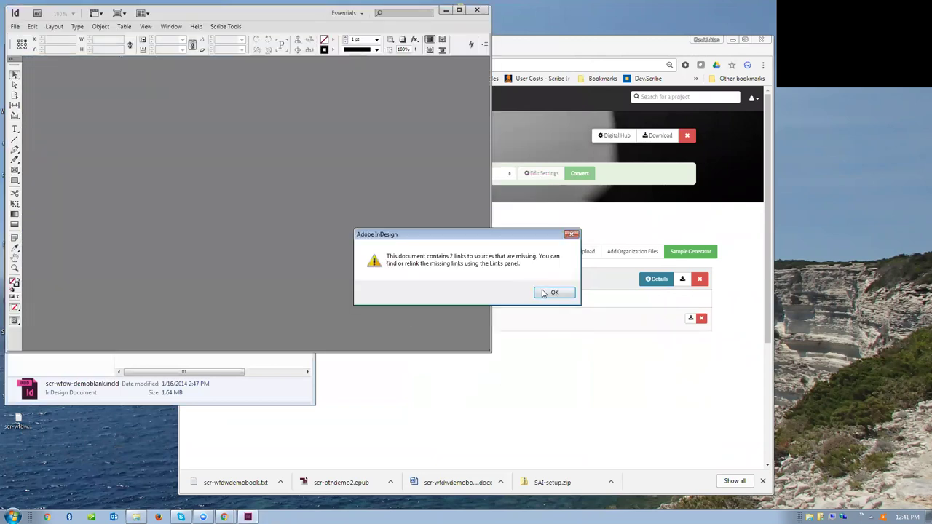
click(544, 293)
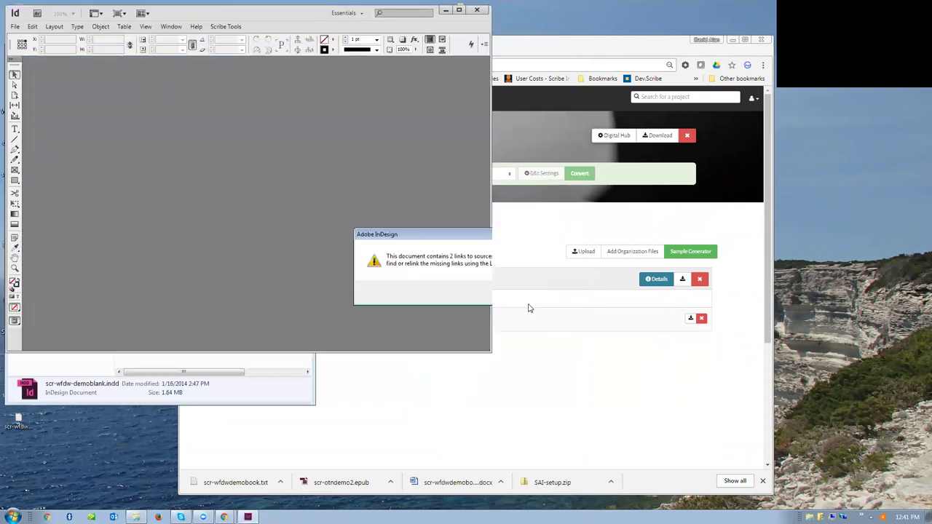
click(543, 323)
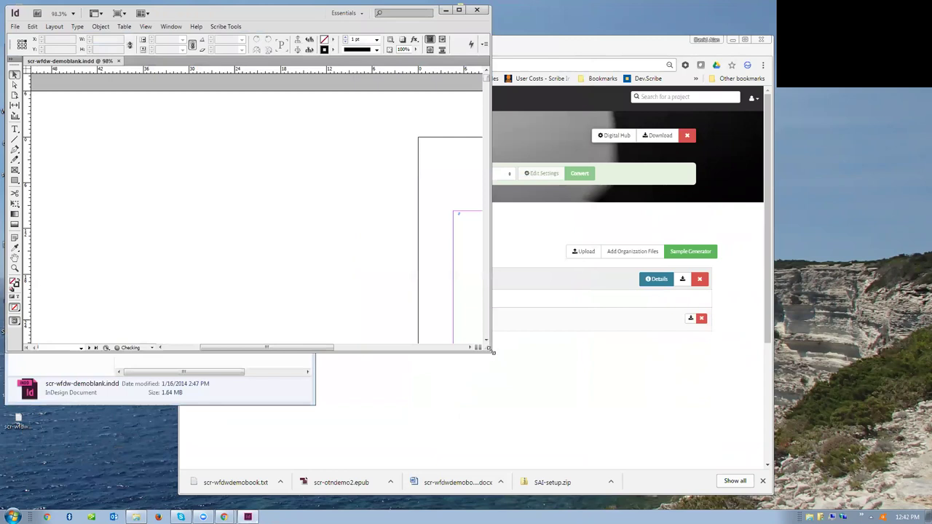
drag(494, 352, 591, 426)
- Place scr-wfdwdemobook.txt into the page frame, accepting the font substitutions
click(35, 12)
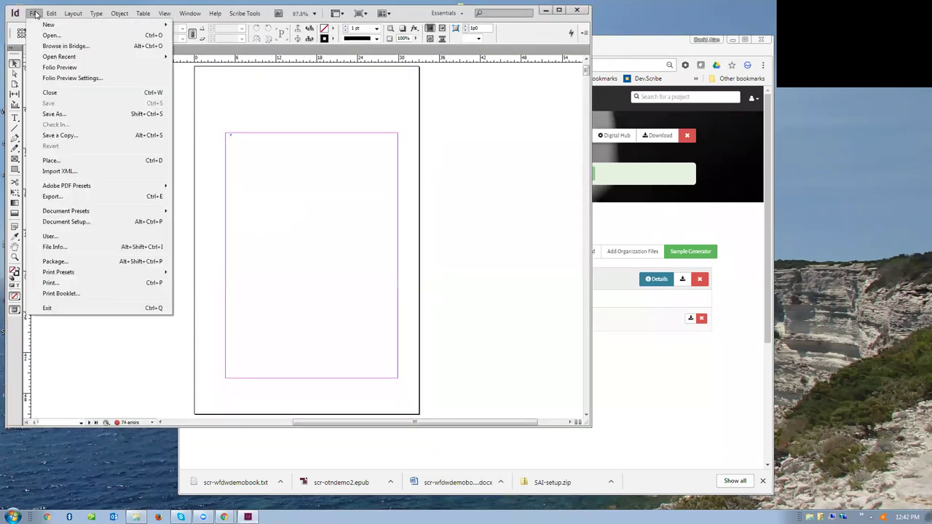
click(48, 161)
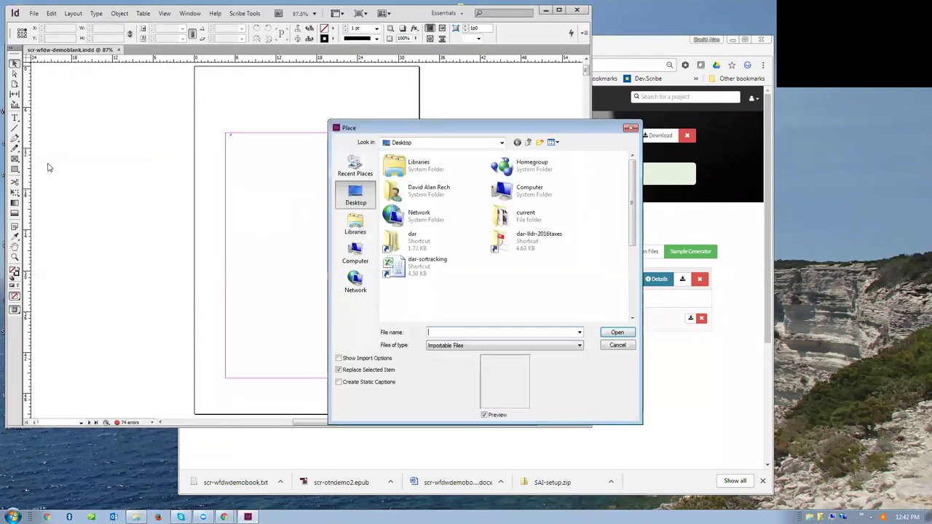
scroll(630, 230, down, 3)
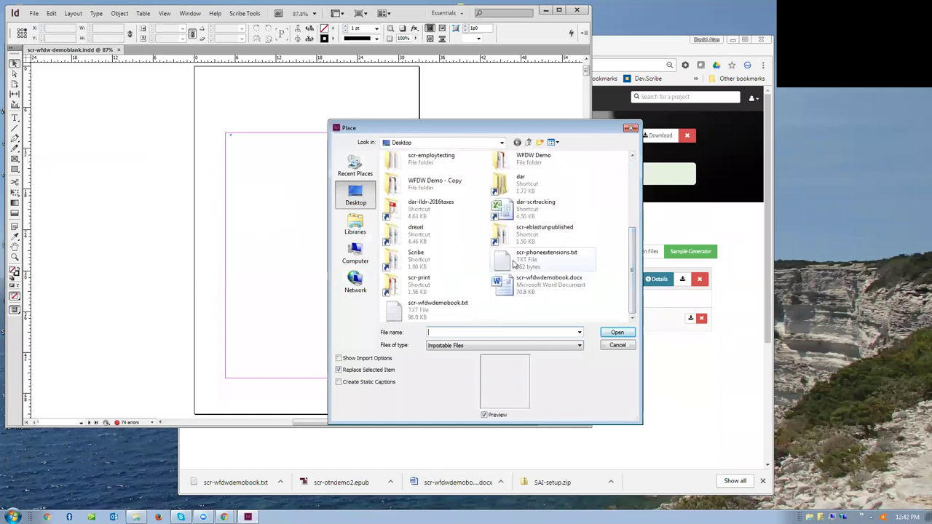
double_click(415, 312)
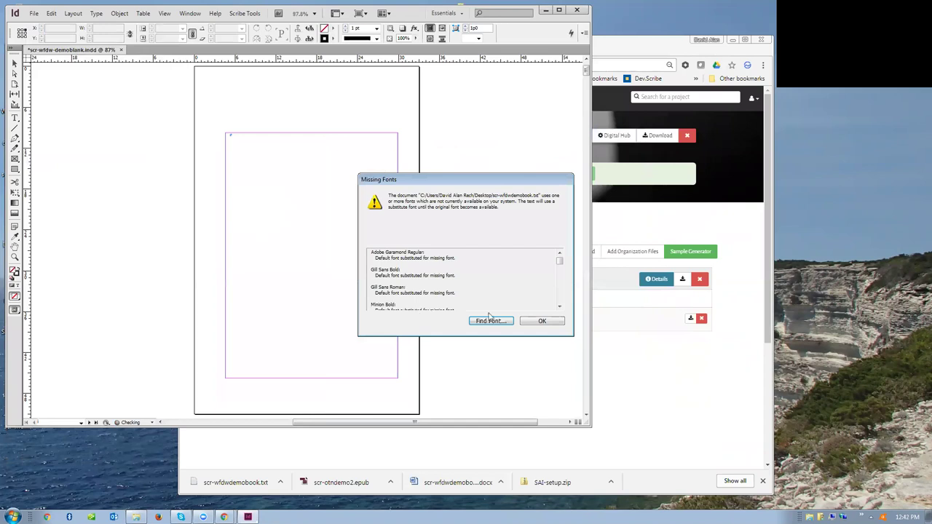
click(542, 322)
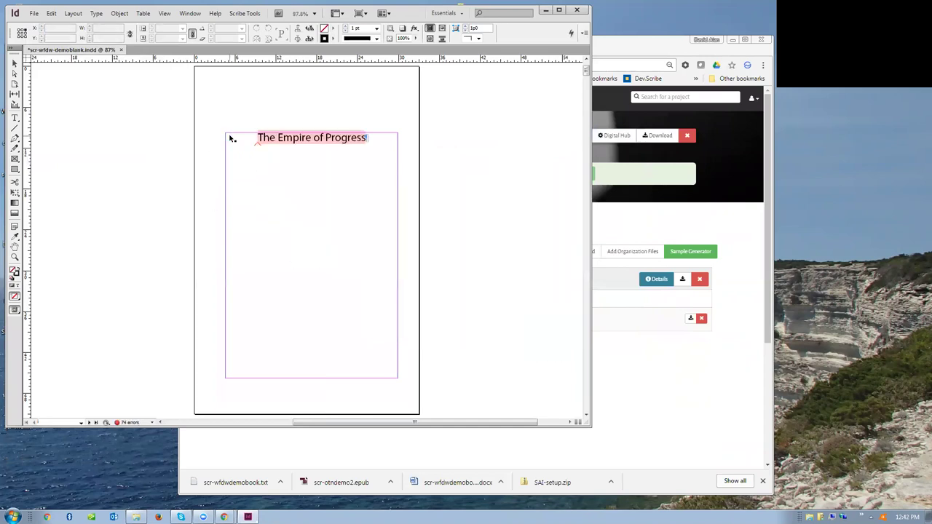
key(Escape)
drag(165, 12, 296, 28)
drag(444, 439, 396, 454)
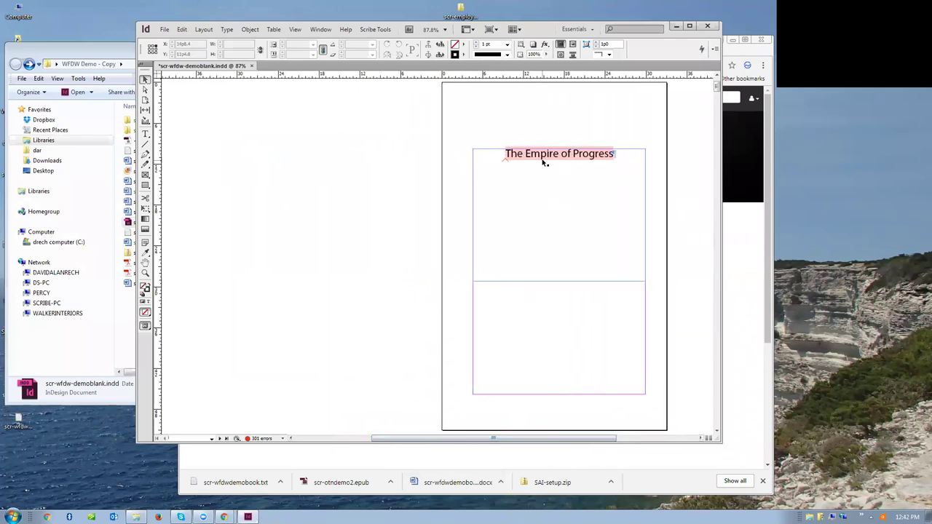
scroll(465, 204, down, 15)
scroll(465, 204, down, 20)
scroll(440, 221, down, 20)
scroll(435, 212, down, 20)
scroll(436, 201, down, 4)
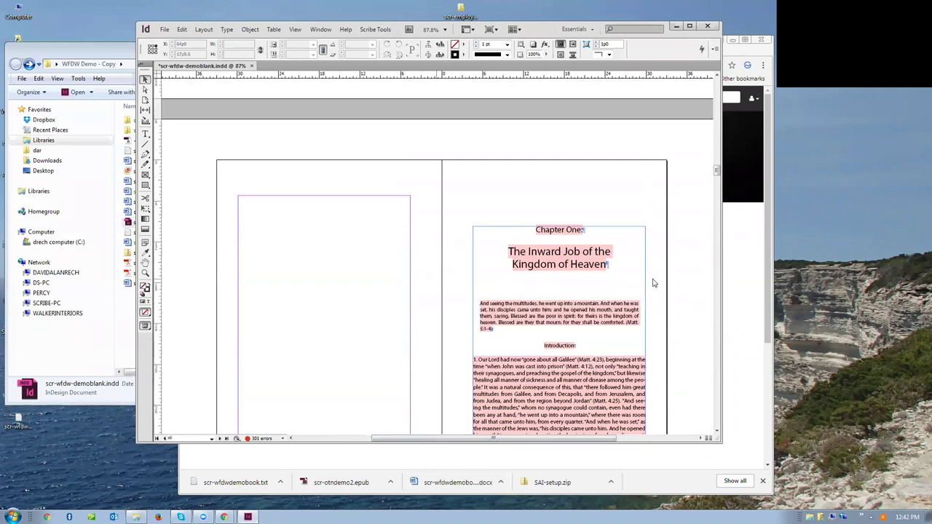
scroll(652, 280, down, 12)
scroll(652, 280, down, 5)
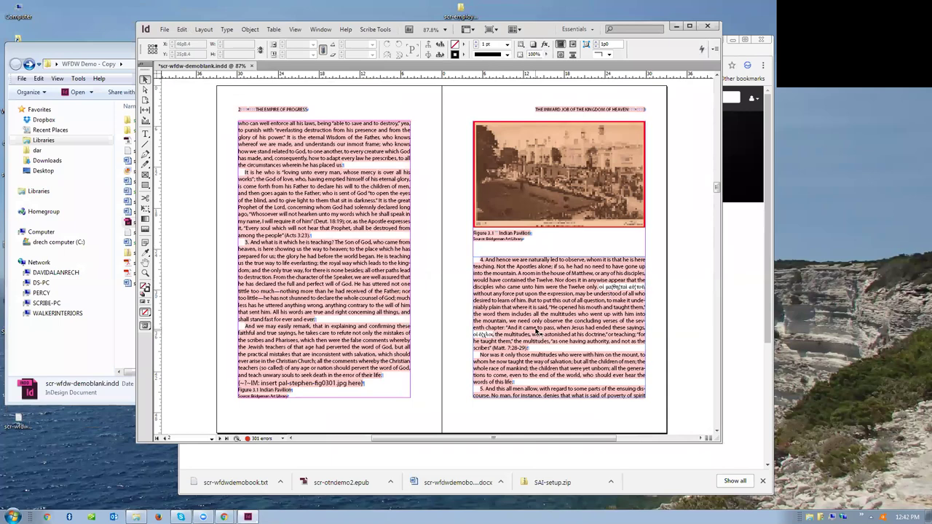
scroll(537, 331, up, 15)
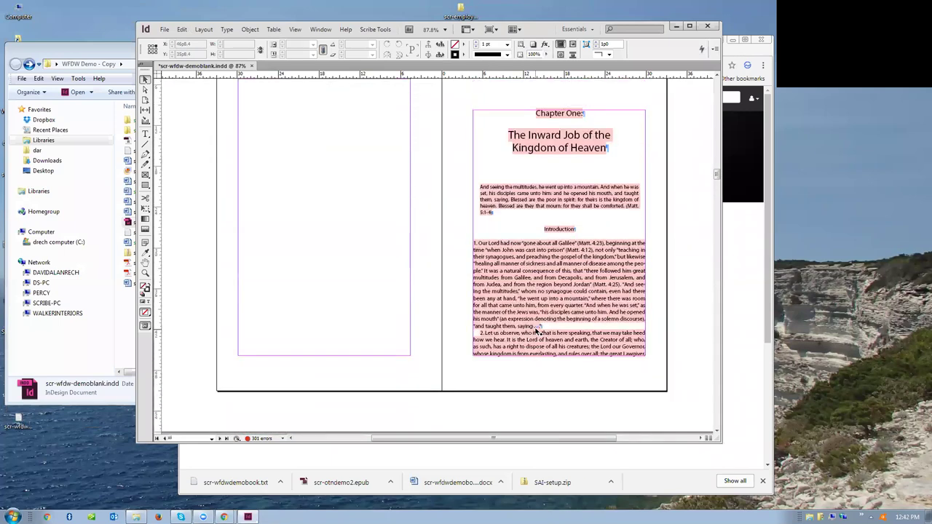
scroll(537, 332, up, 6)
scroll(491, 201, down, 3)
scroll(501, 208, up, 3)
scroll(500, 208, up, 15)
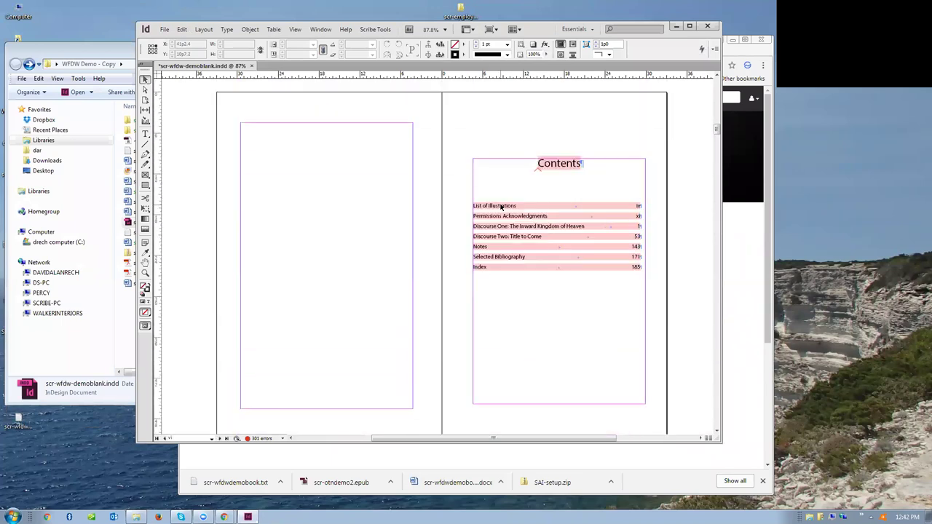
scroll(501, 207, up, 12)
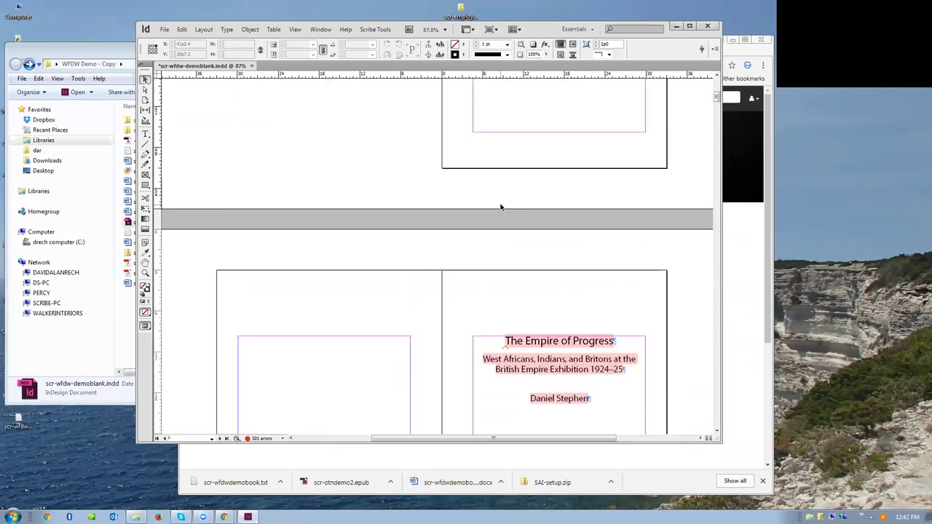
scroll(501, 208, up, 3)
scroll(501, 206, down, 5)
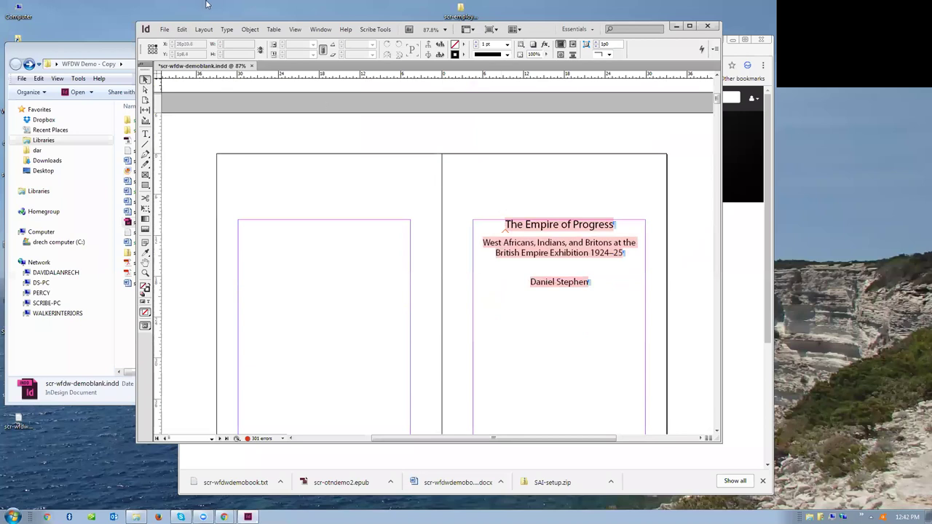
- Replace 'Progress' with 'OTN' in the title and retype the subtitle as 'Open Textbooks are The Future'
click(145, 133)
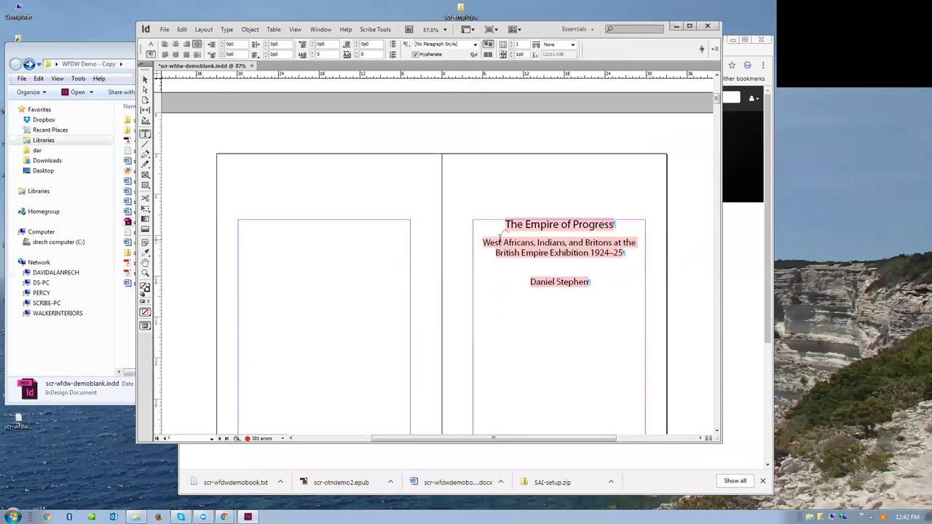
double_click(586, 224)
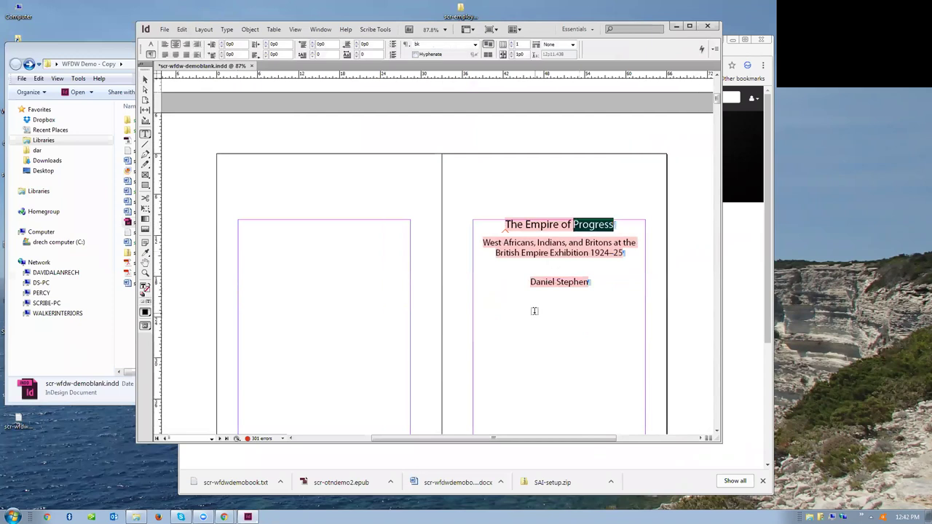
text(OTN)
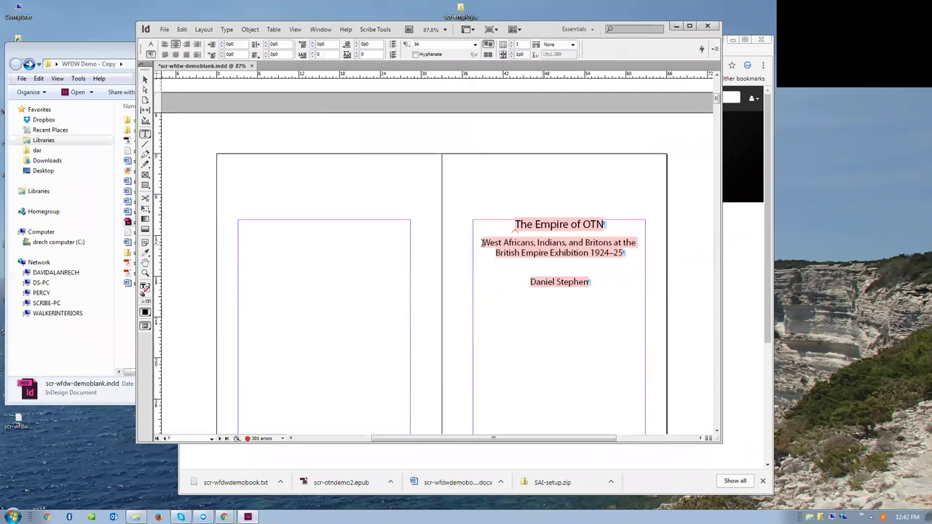
drag(481, 243, 625, 253)
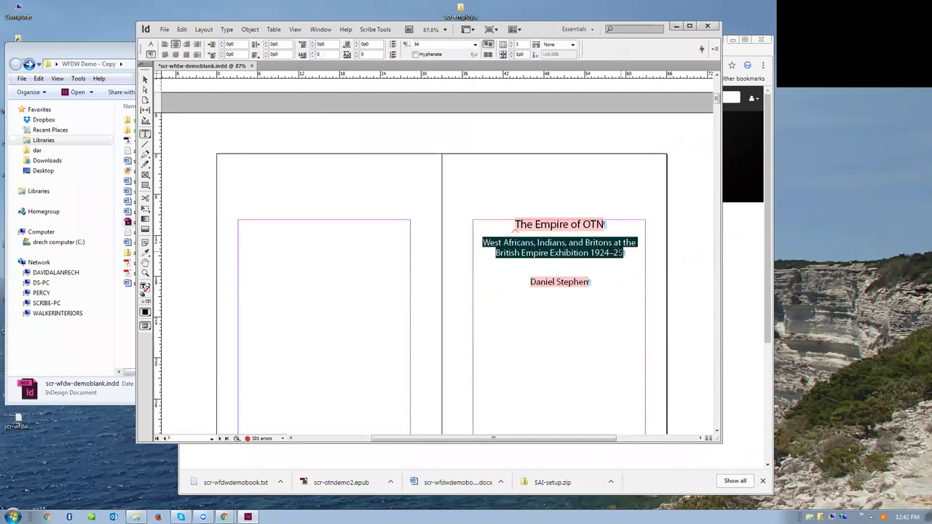
text(Open Textb)
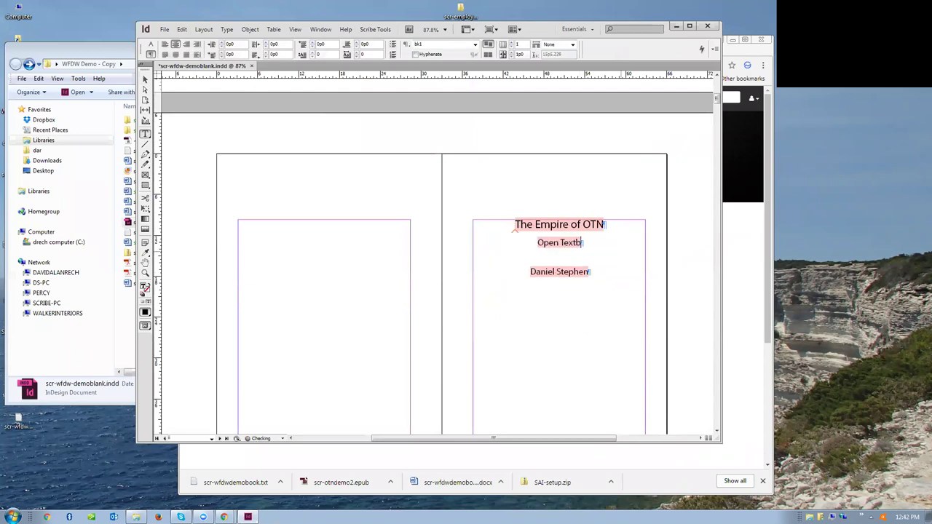
text(ooks are)
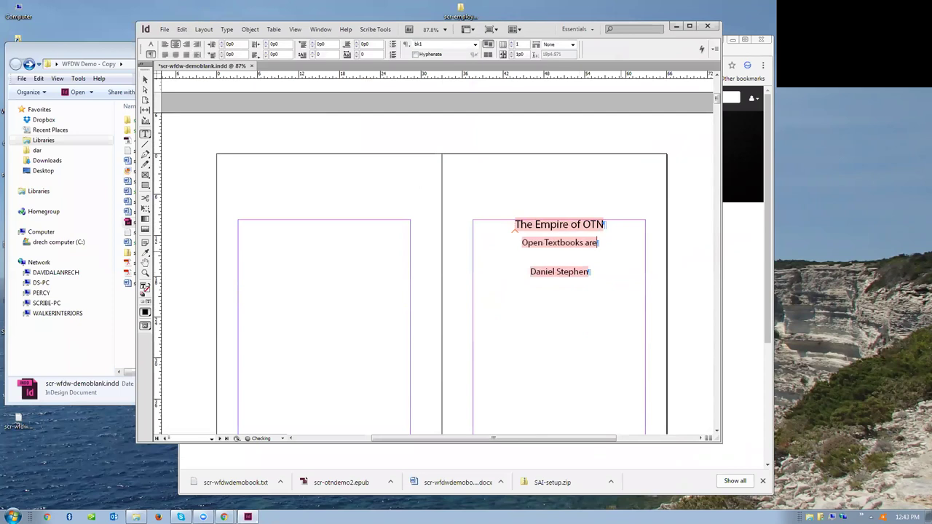
text( Th)
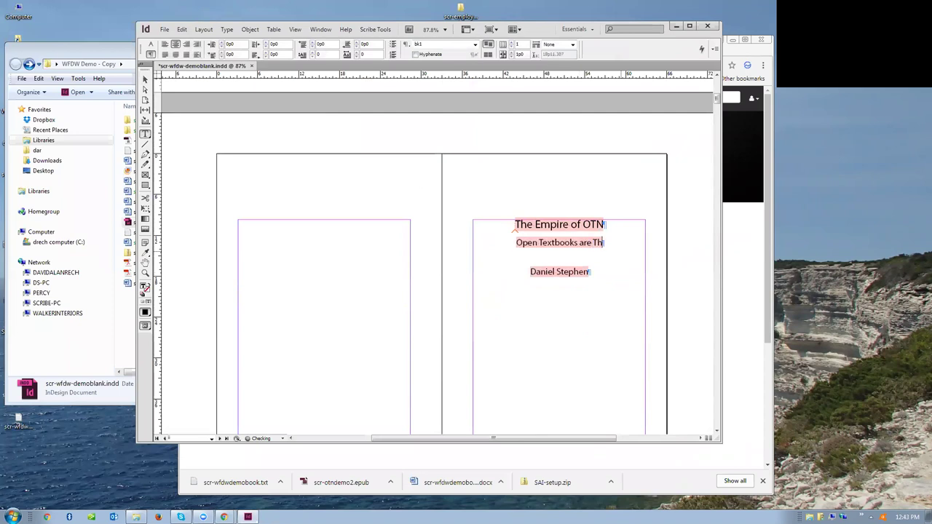
text(e Future)
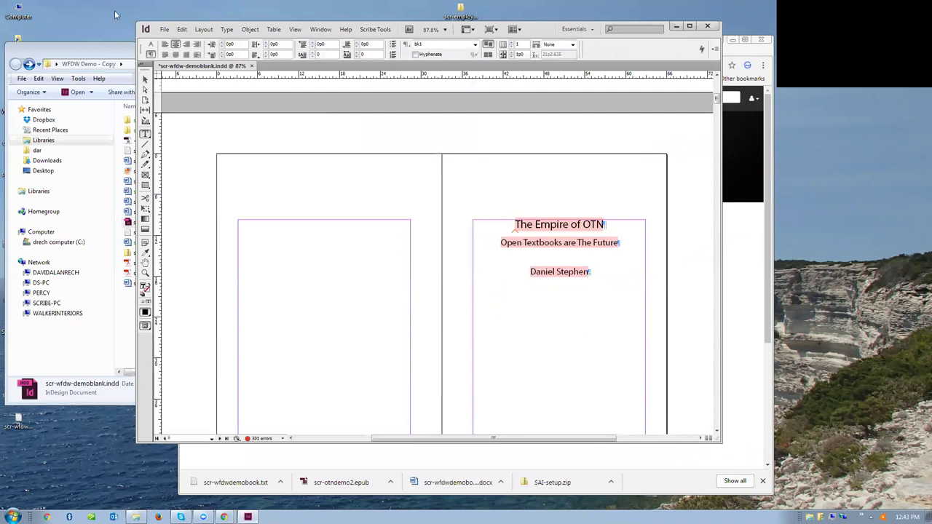
- Run Scribe Tools > Prepare for Export > Export XML > Run All, reaching the cannot-undo warning
click(596, 33)
click(692, 45)
drag(154, 28, 150, 60)
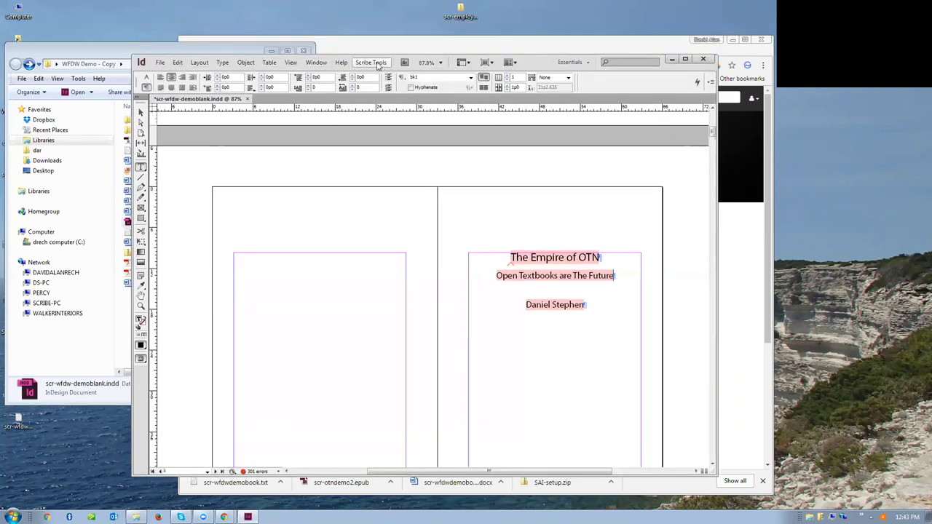
click(378, 64)
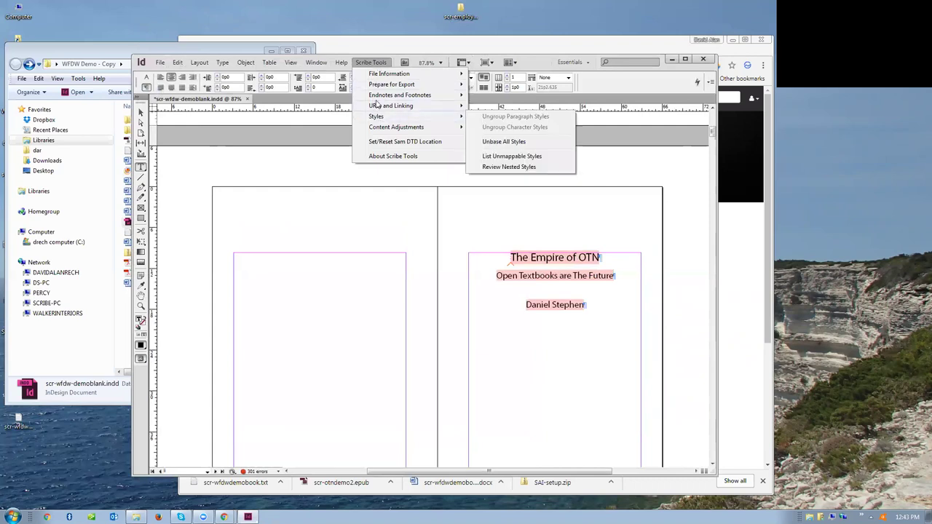
mouse_move(392, 84)
mouse_move(514, 89)
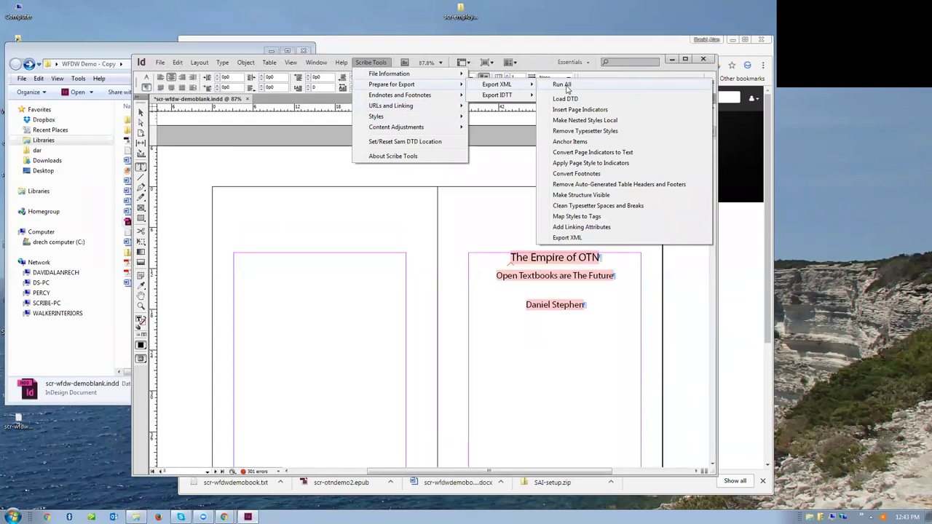
click(566, 85)
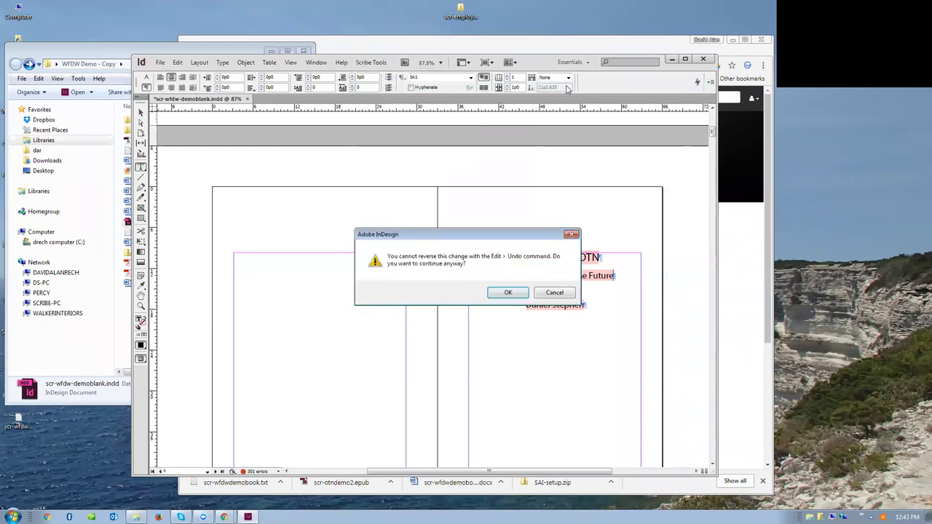
- Confirm the undo warning so page indicators are inserted, then close the Run All Report
click(508, 293)
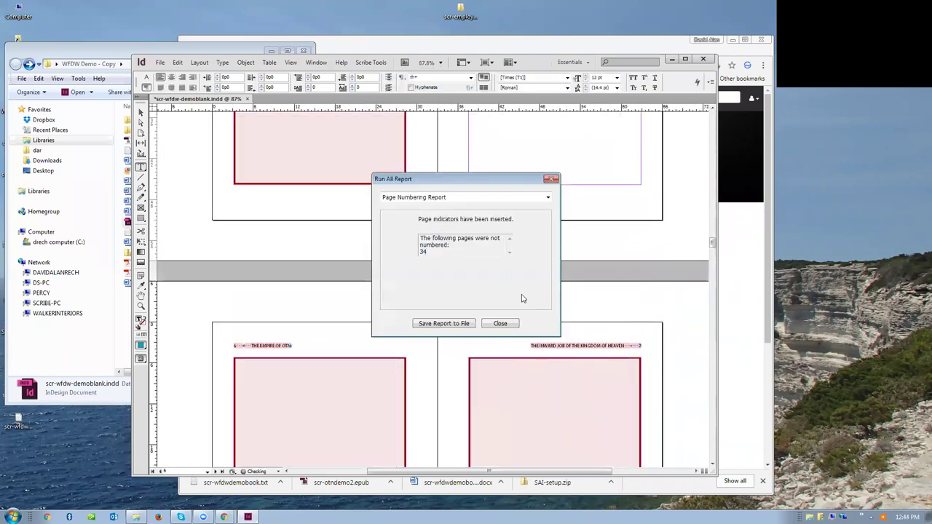
click(482, 322)
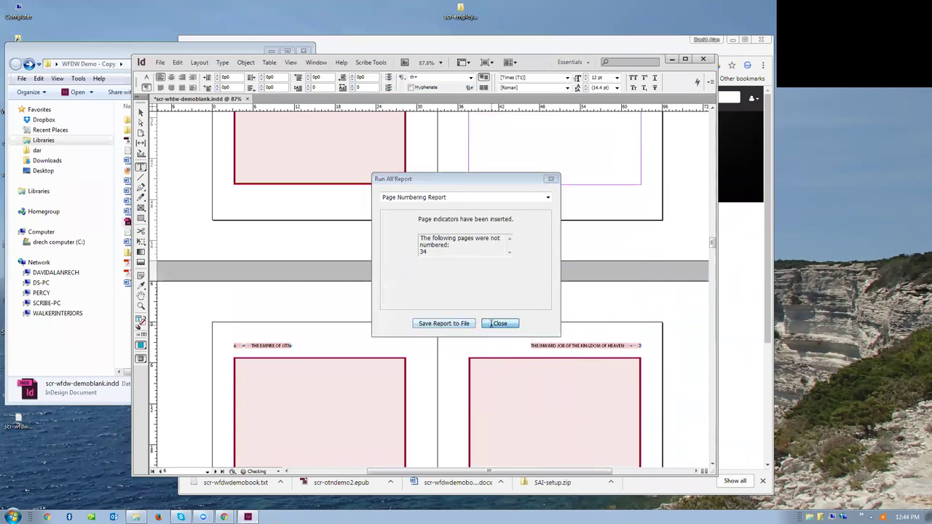
click(161, 63)
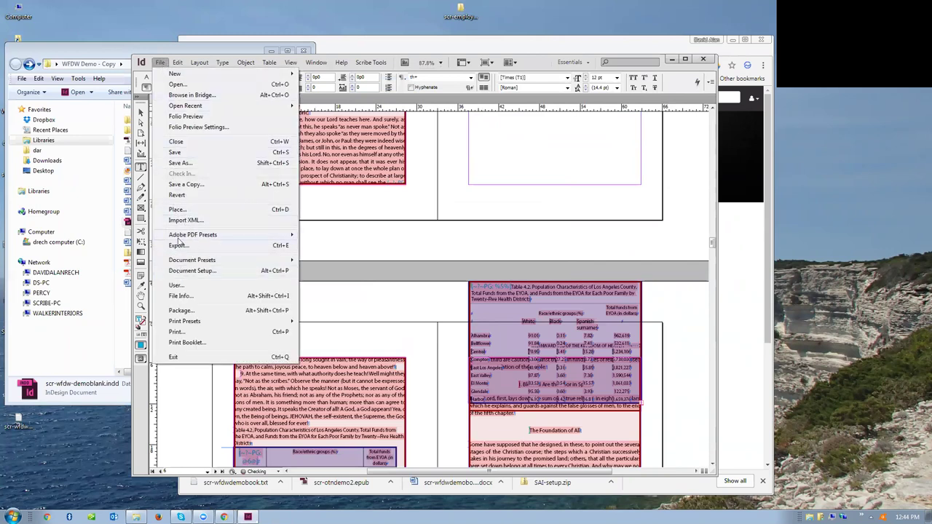
- Export the book to the Desktop as scr-wfdw-demoblank.xml with the default XML export options
mouse_move(166, 260)
click(178, 246)
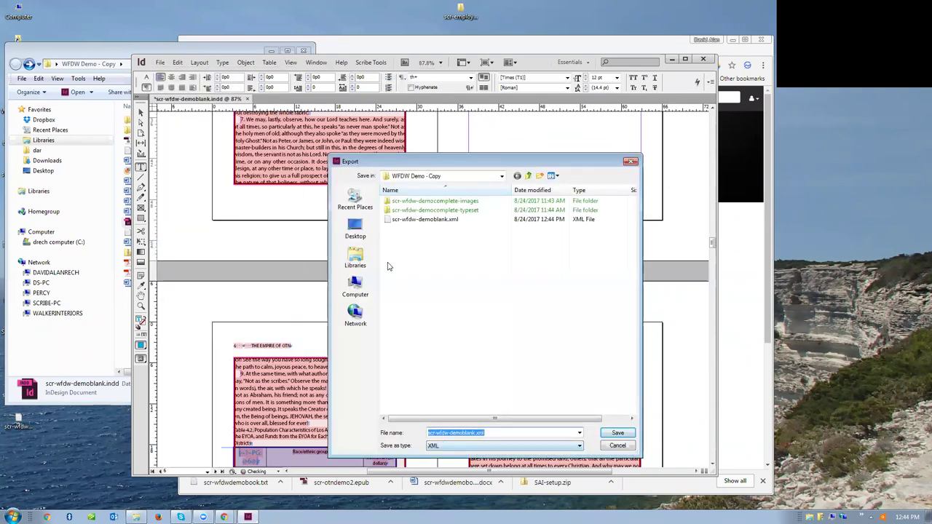
click(355, 231)
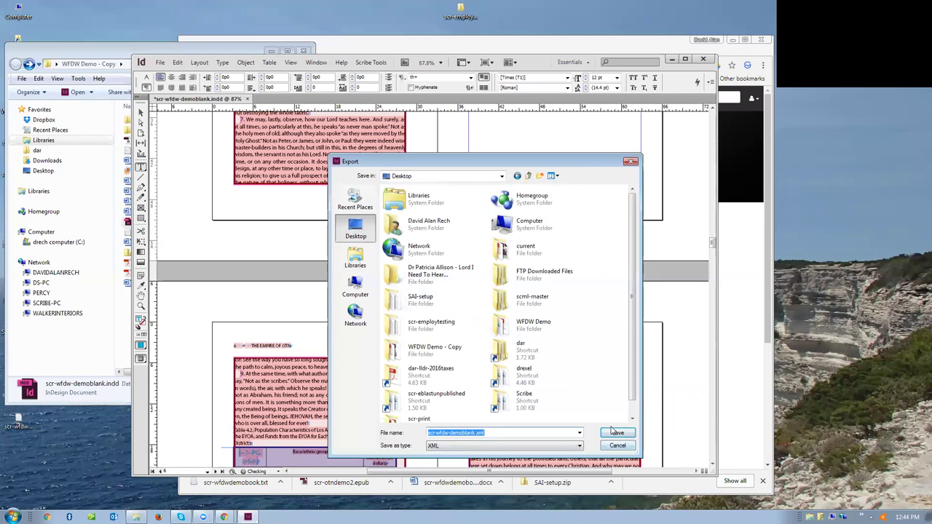
click(616, 432)
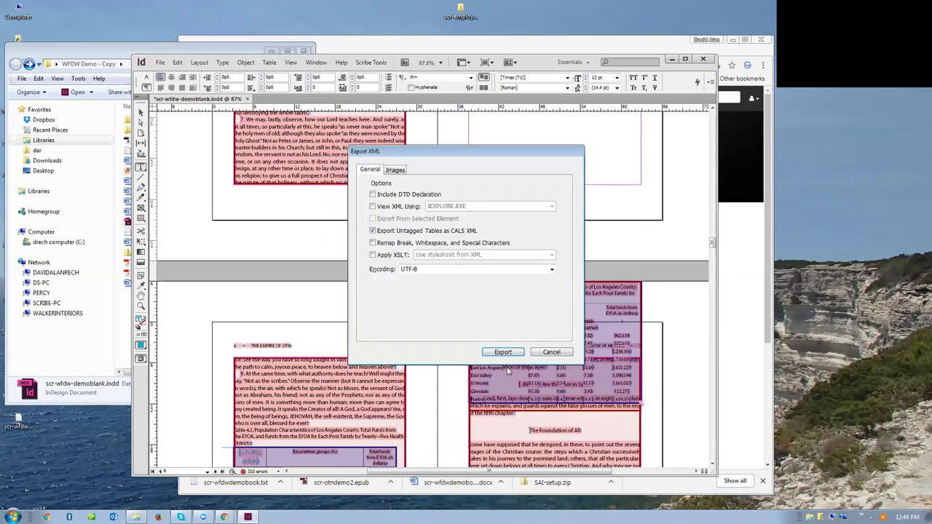
click(494, 352)
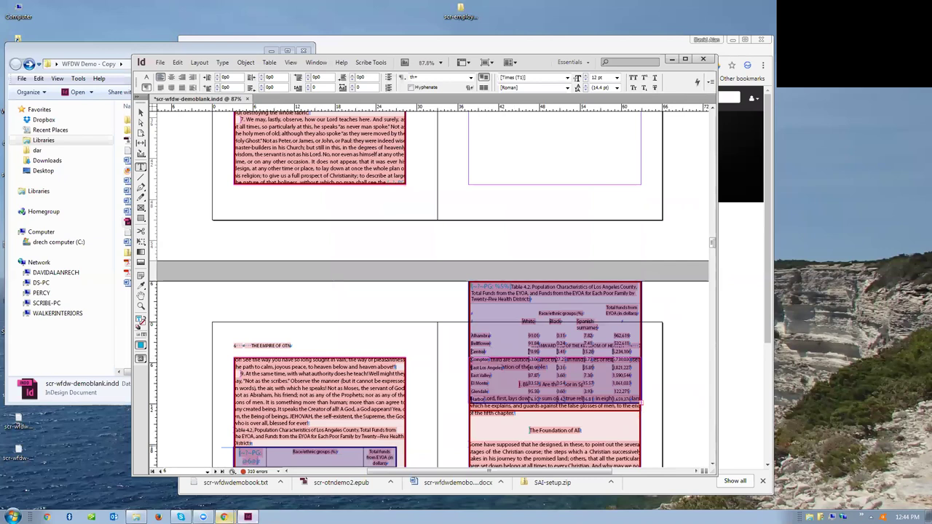
- Open the scr-otndemo2 project's file uploader and dismiss InDesign's cannot-undo and missing-fonts prompts
mouse_move(223, 517)
click(216, 498)
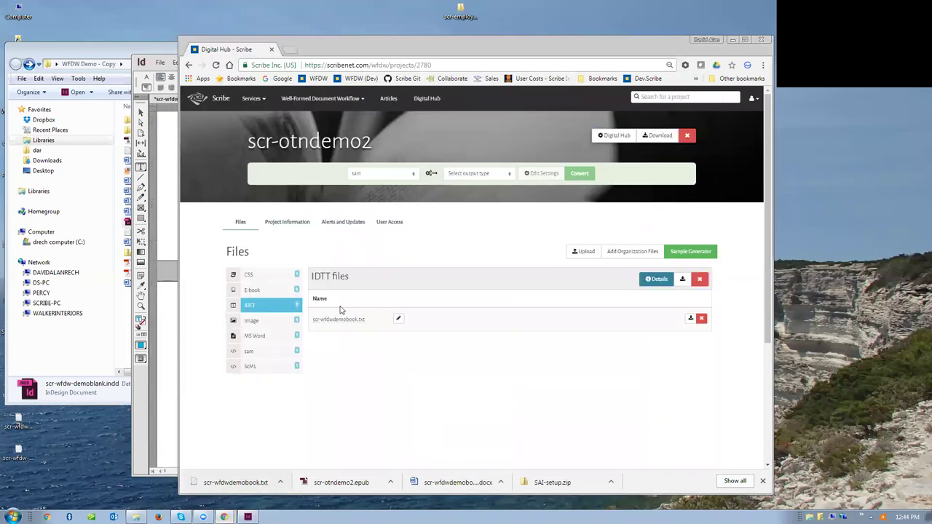
click(580, 252)
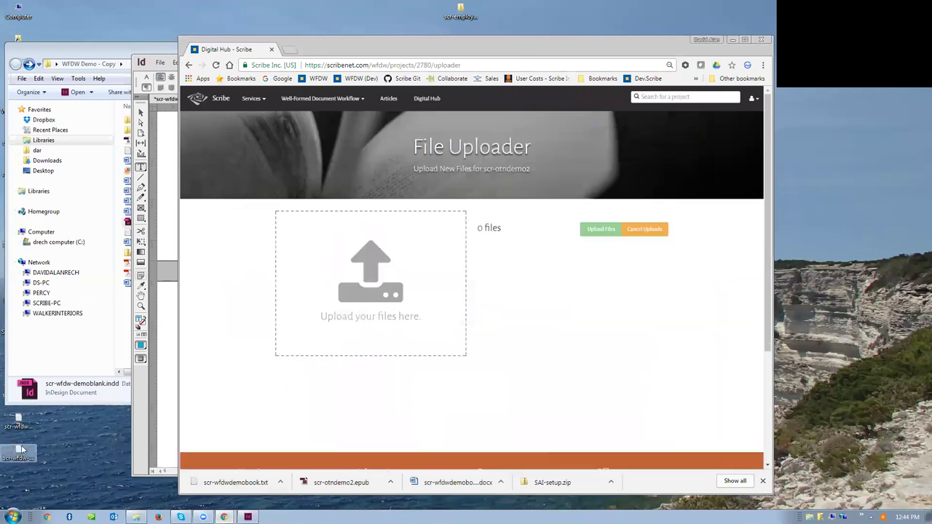
drag(29, 446, 352, 310)
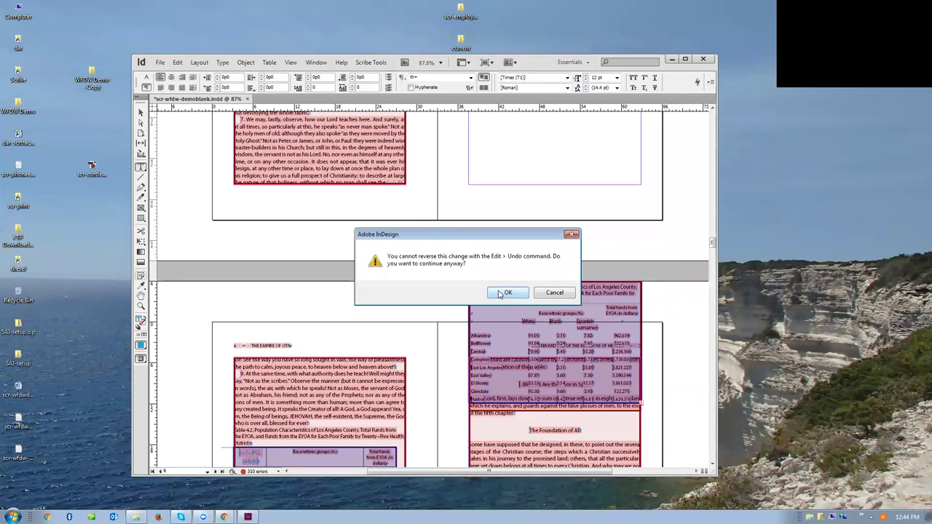
click(501, 294)
click(542, 321)
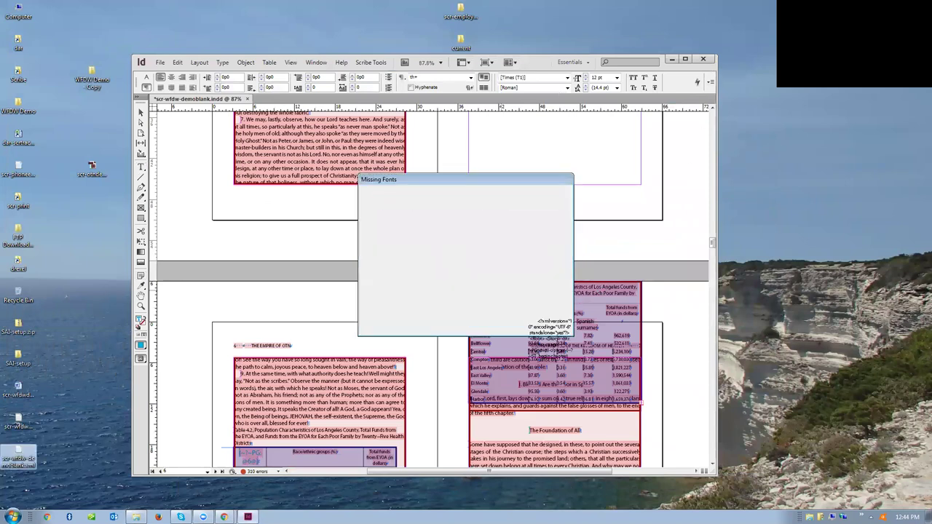
- Queue scr-wfdw-demoblank.xml in the Digital Hub uploader and upload it
click(672, 60)
mouse_move(225, 517)
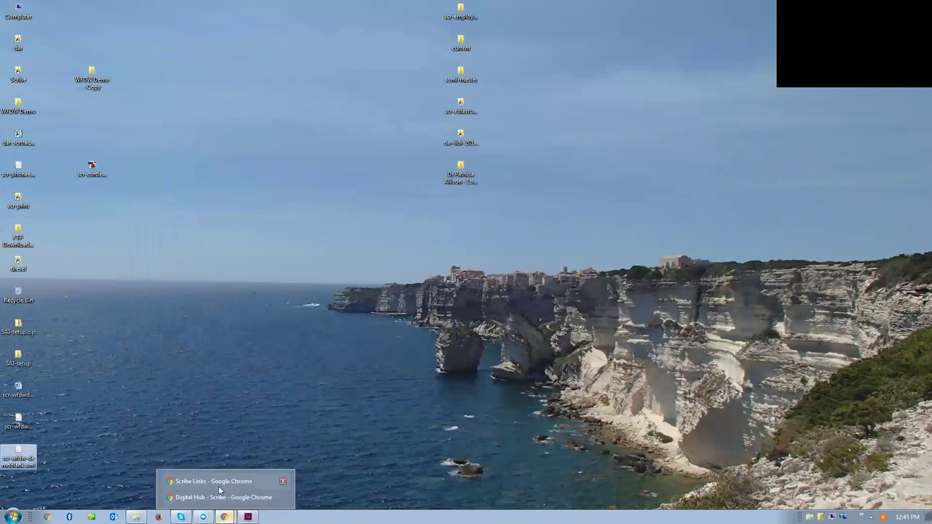
click(219, 498)
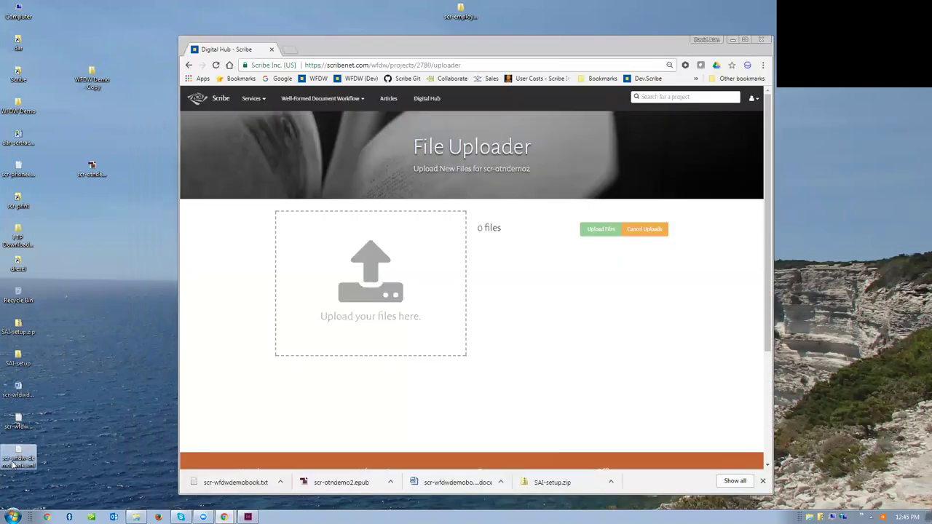
drag(18, 456, 386, 307)
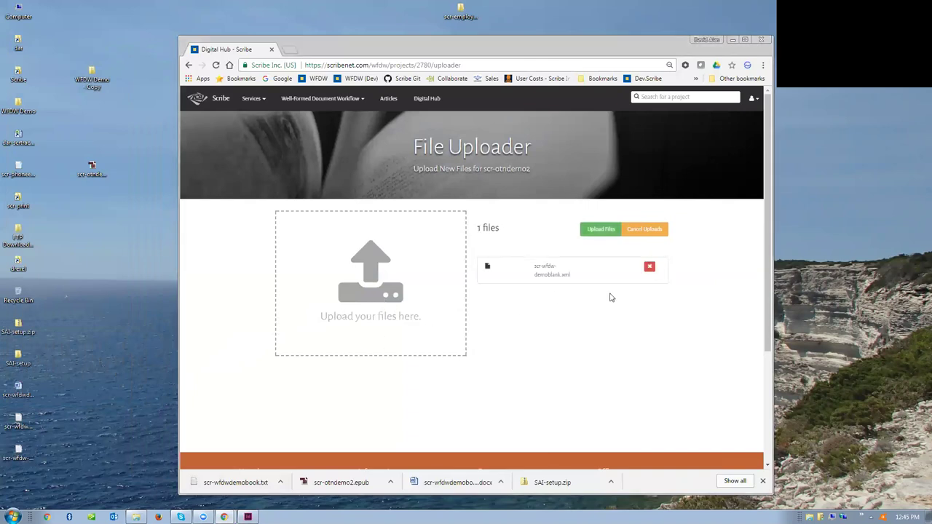
click(602, 230)
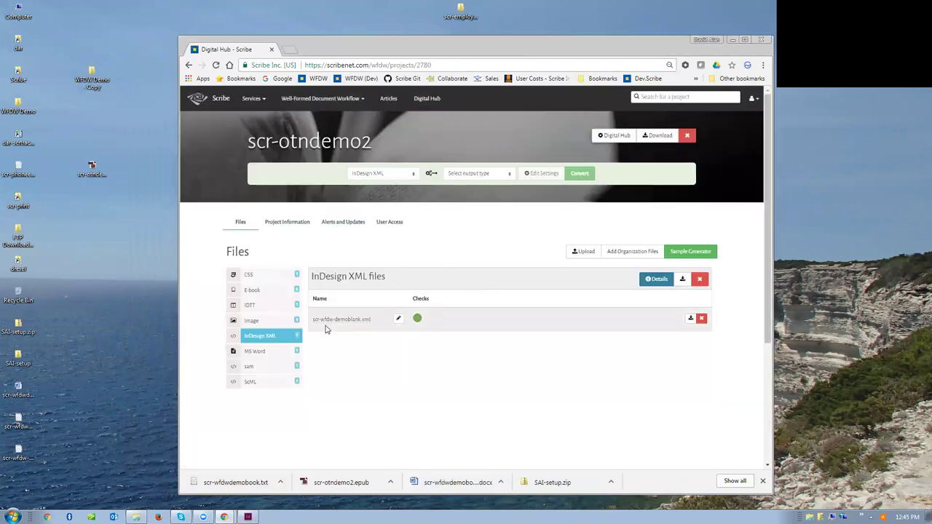
- Convert the uploaded XML to HTML as scr-otndemo2.html, then open the WFDW Demo - Copy folder
click(506, 176)
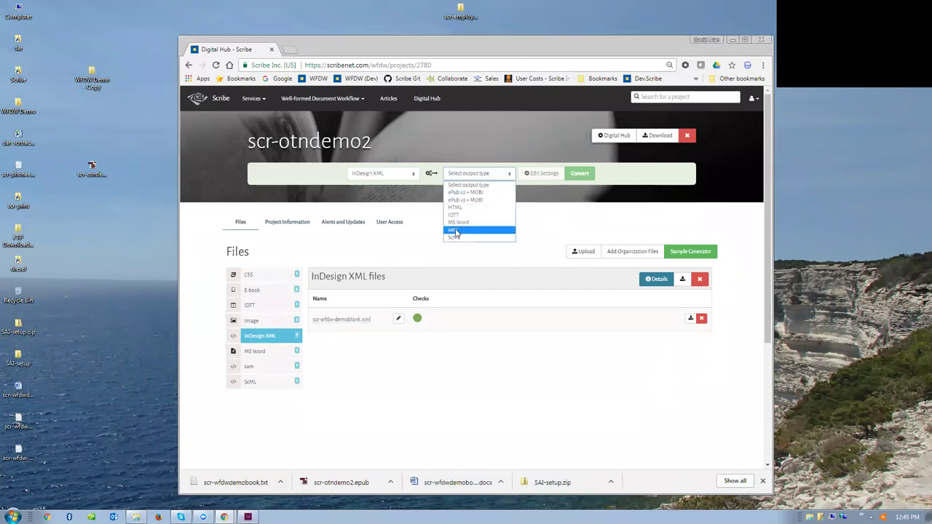
click(457, 208)
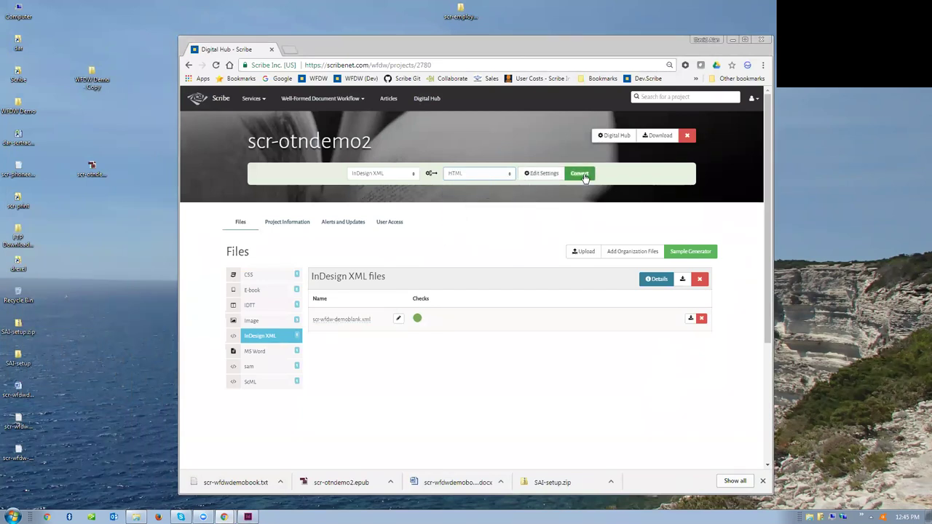
click(581, 174)
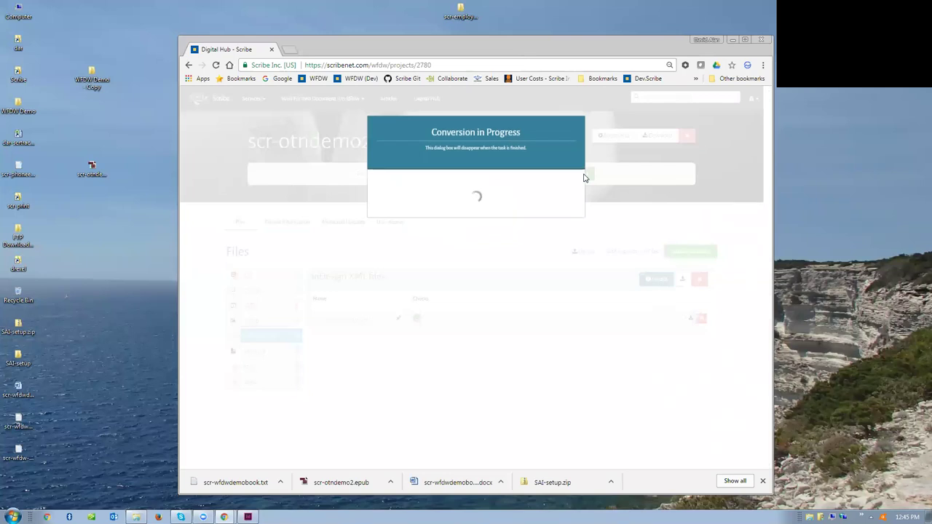
double_click(89, 82)
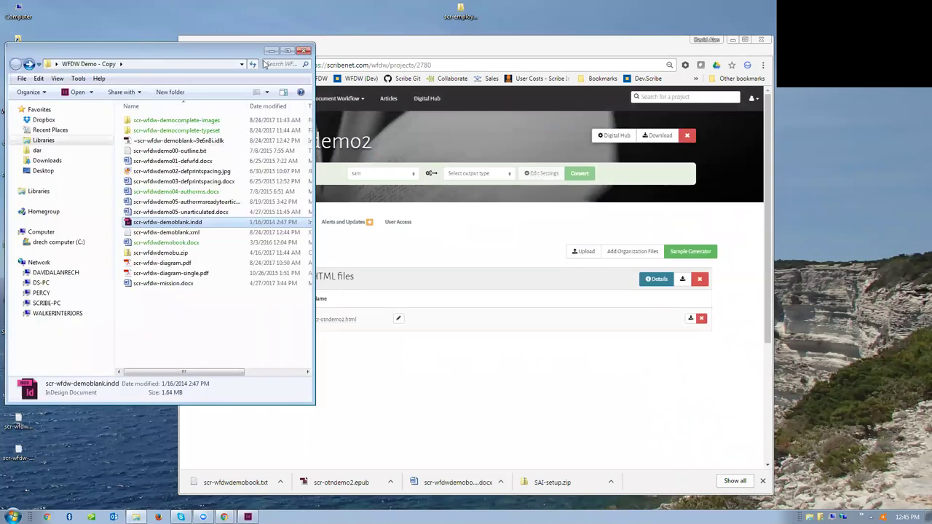
- Copy the three scr-wfdw-democomplete-images pictures to the desktop and download scr-otndemo2.html
double_click(277, 133)
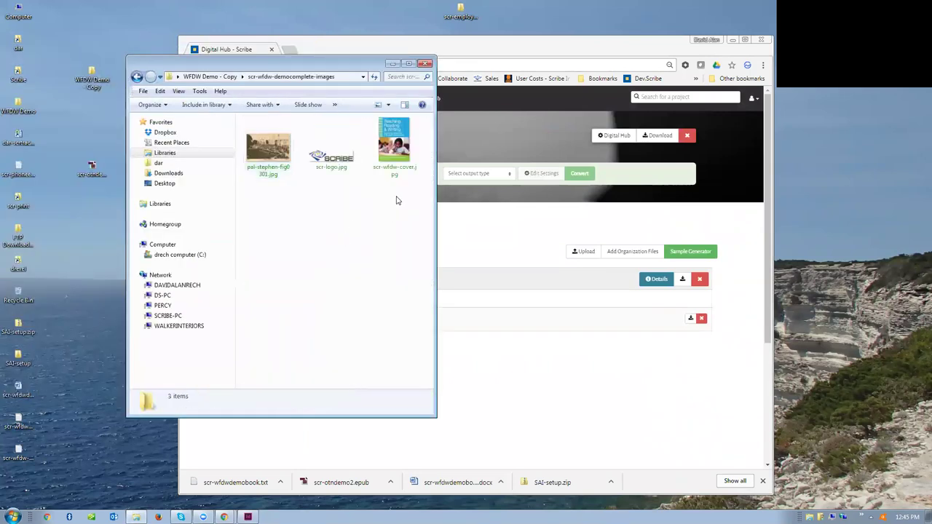
drag(397, 201, 244, 115)
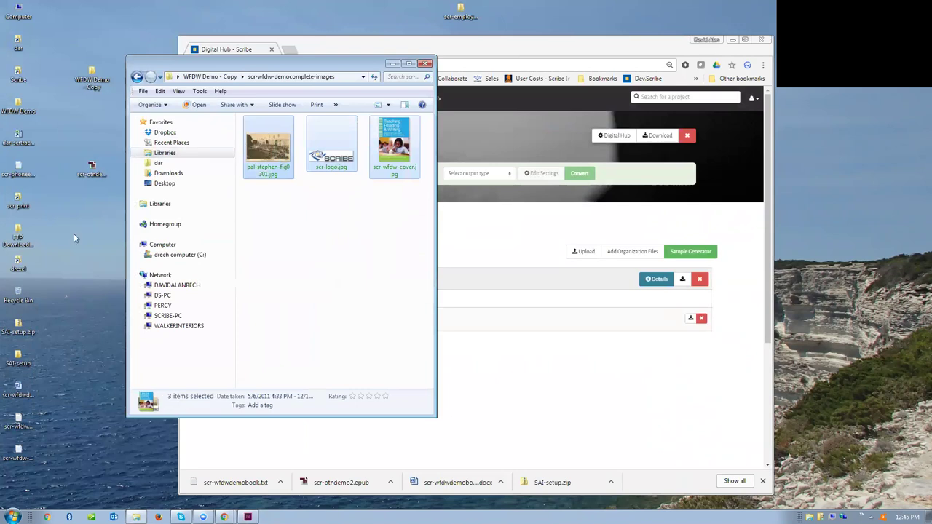
drag(74, 239, 74, 238)
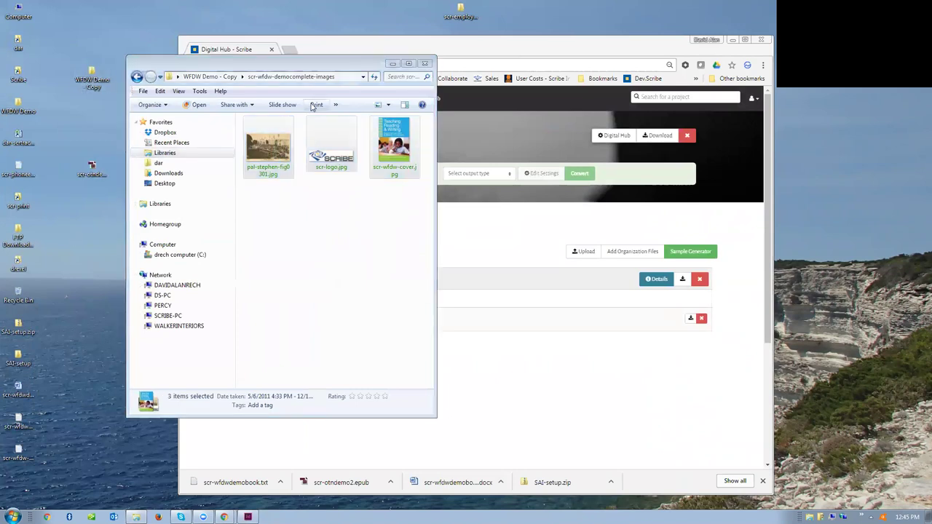
click(426, 63)
click(690, 320)
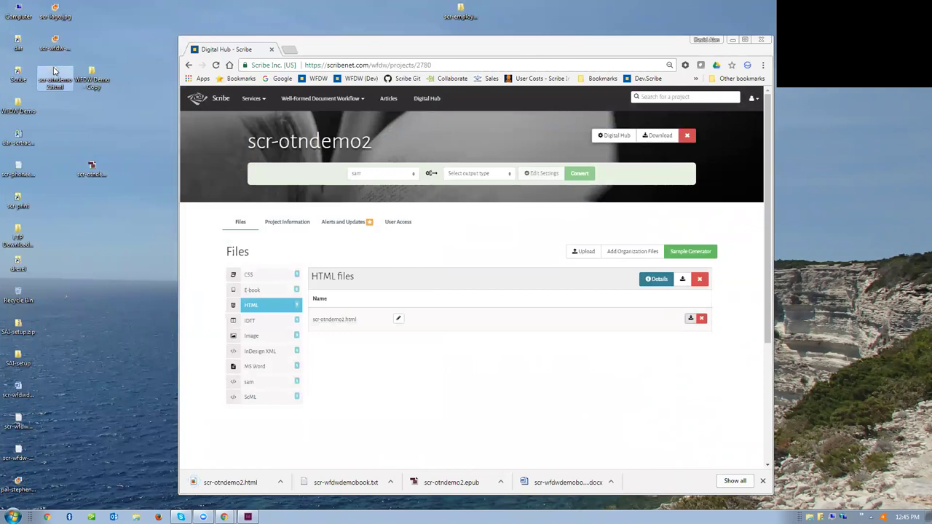
- Open scr-otndemo2.html in Firefox, scroll through The Empire of OTN, then return to Scribe
double_click(53, 71)
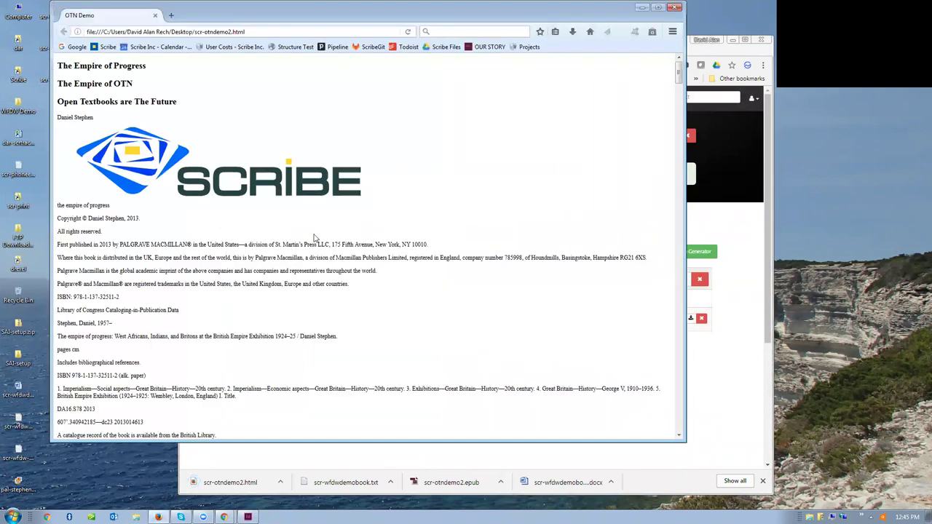
scroll(315, 218, down, 5)
scroll(315, 238, down, 12)
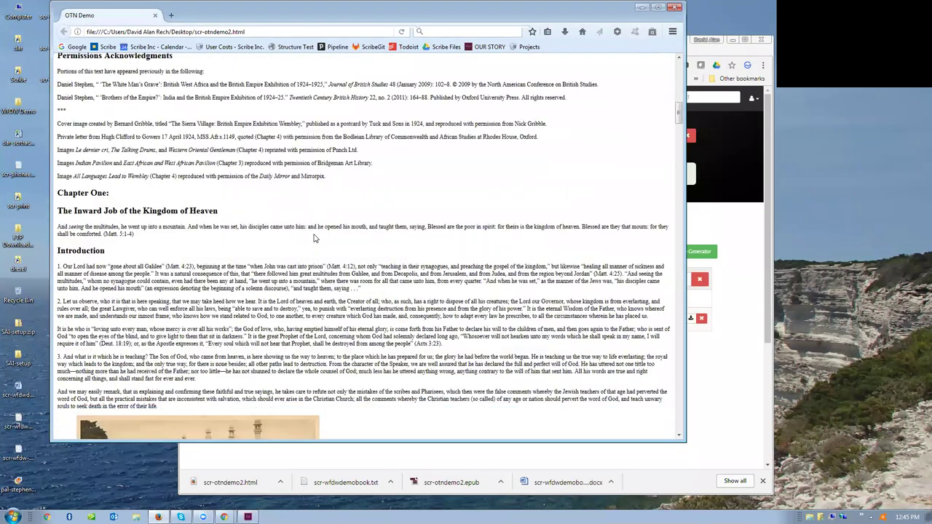
scroll(315, 238, down, 15)
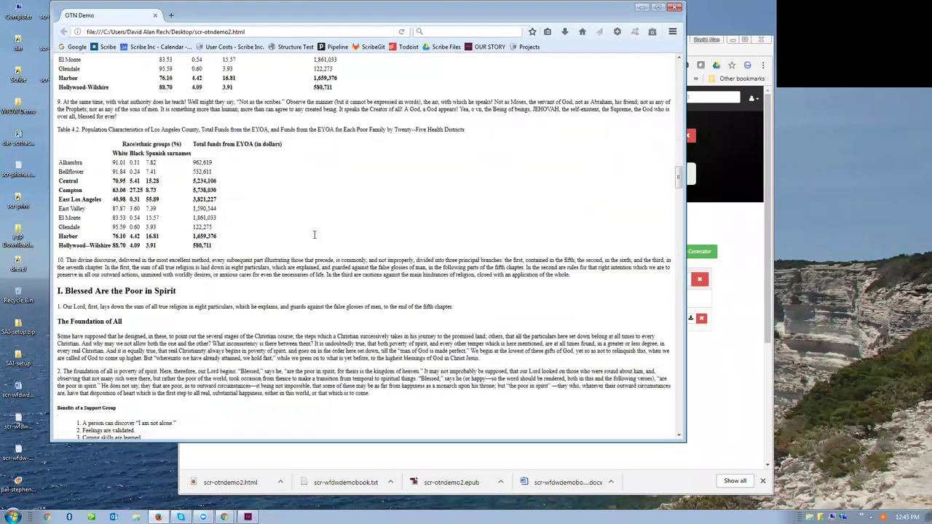
scroll(314, 238, down, 8)
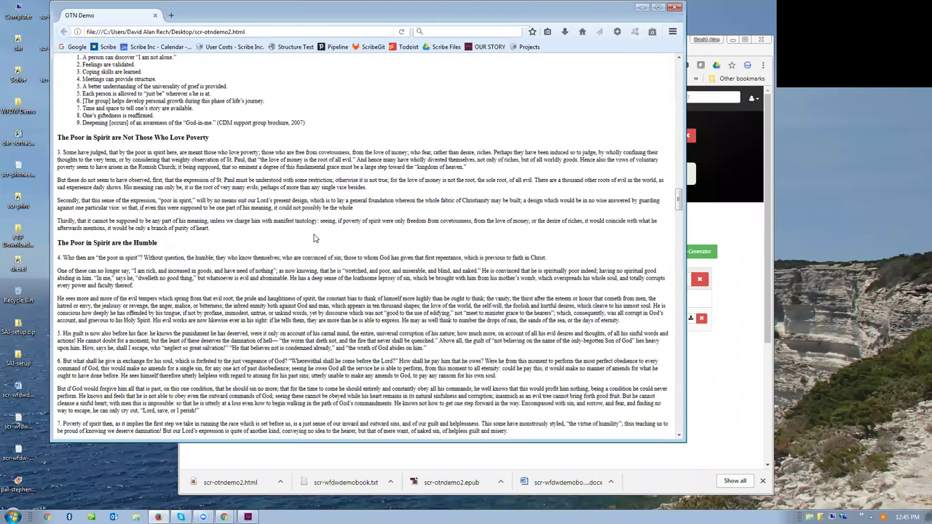
scroll(314, 238, down, 15)
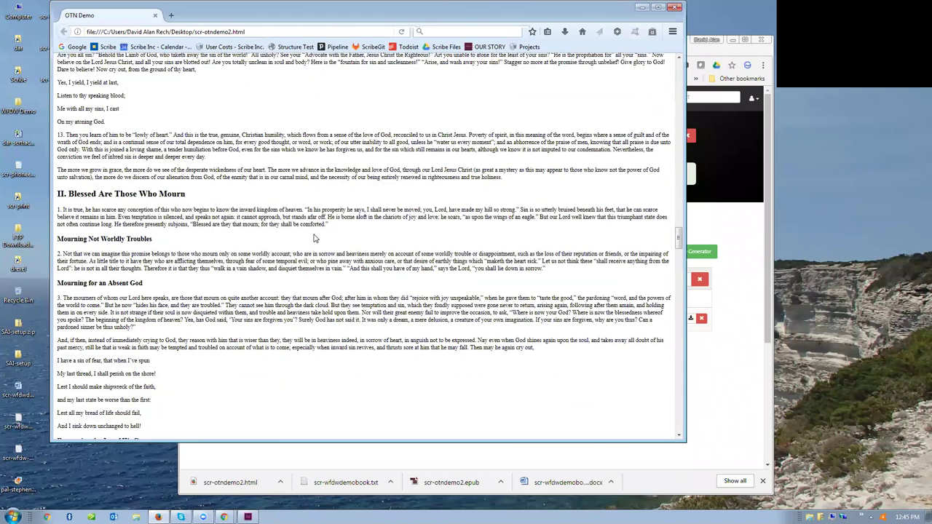
scroll(314, 238, down, 3)
click(721, 412)
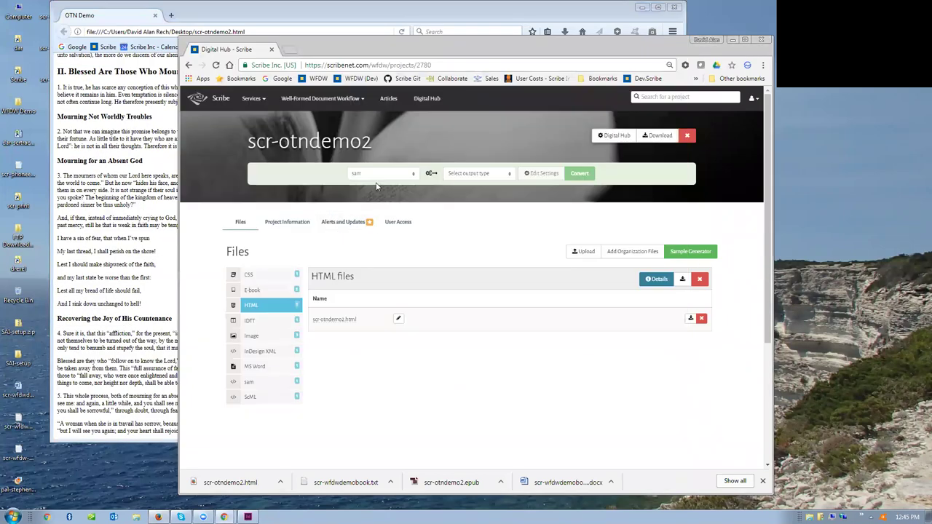
- Pick ePub v3 + MOBI as the output type and run the conversion
click(453, 175)
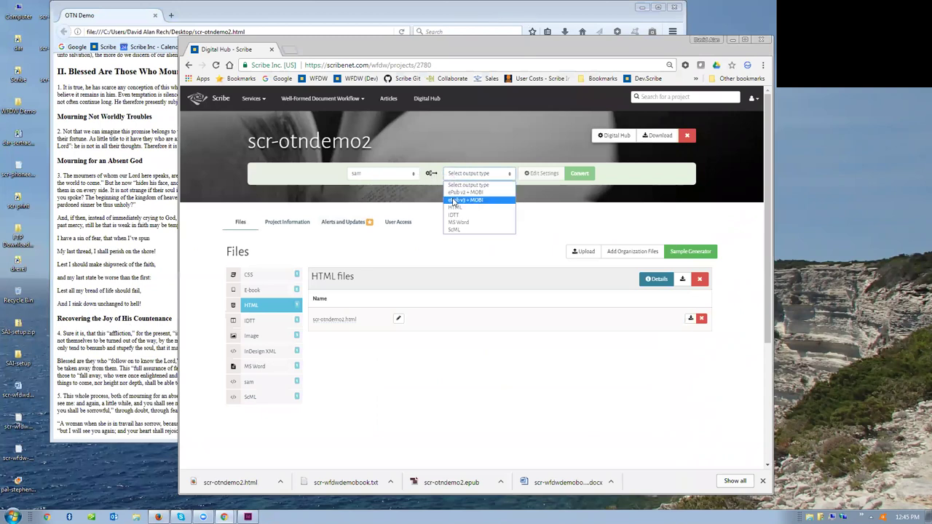
click(453, 200)
click(584, 176)
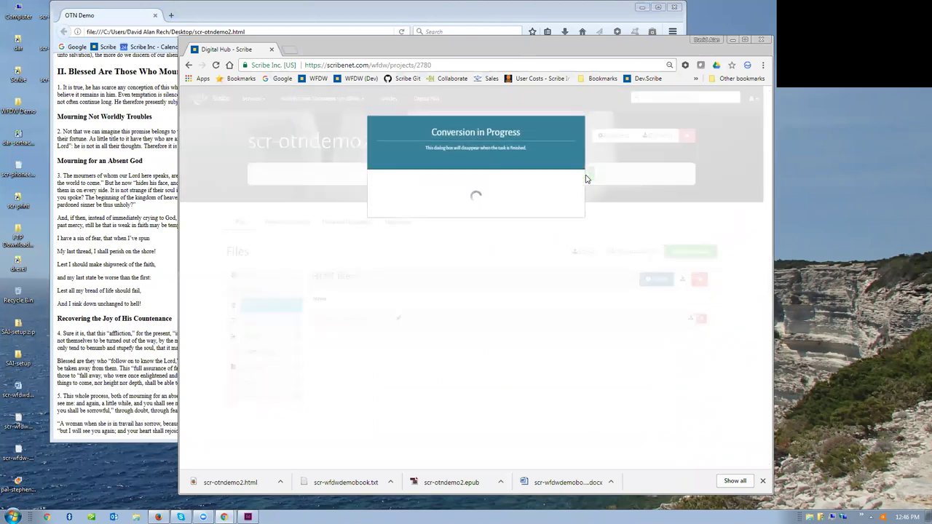